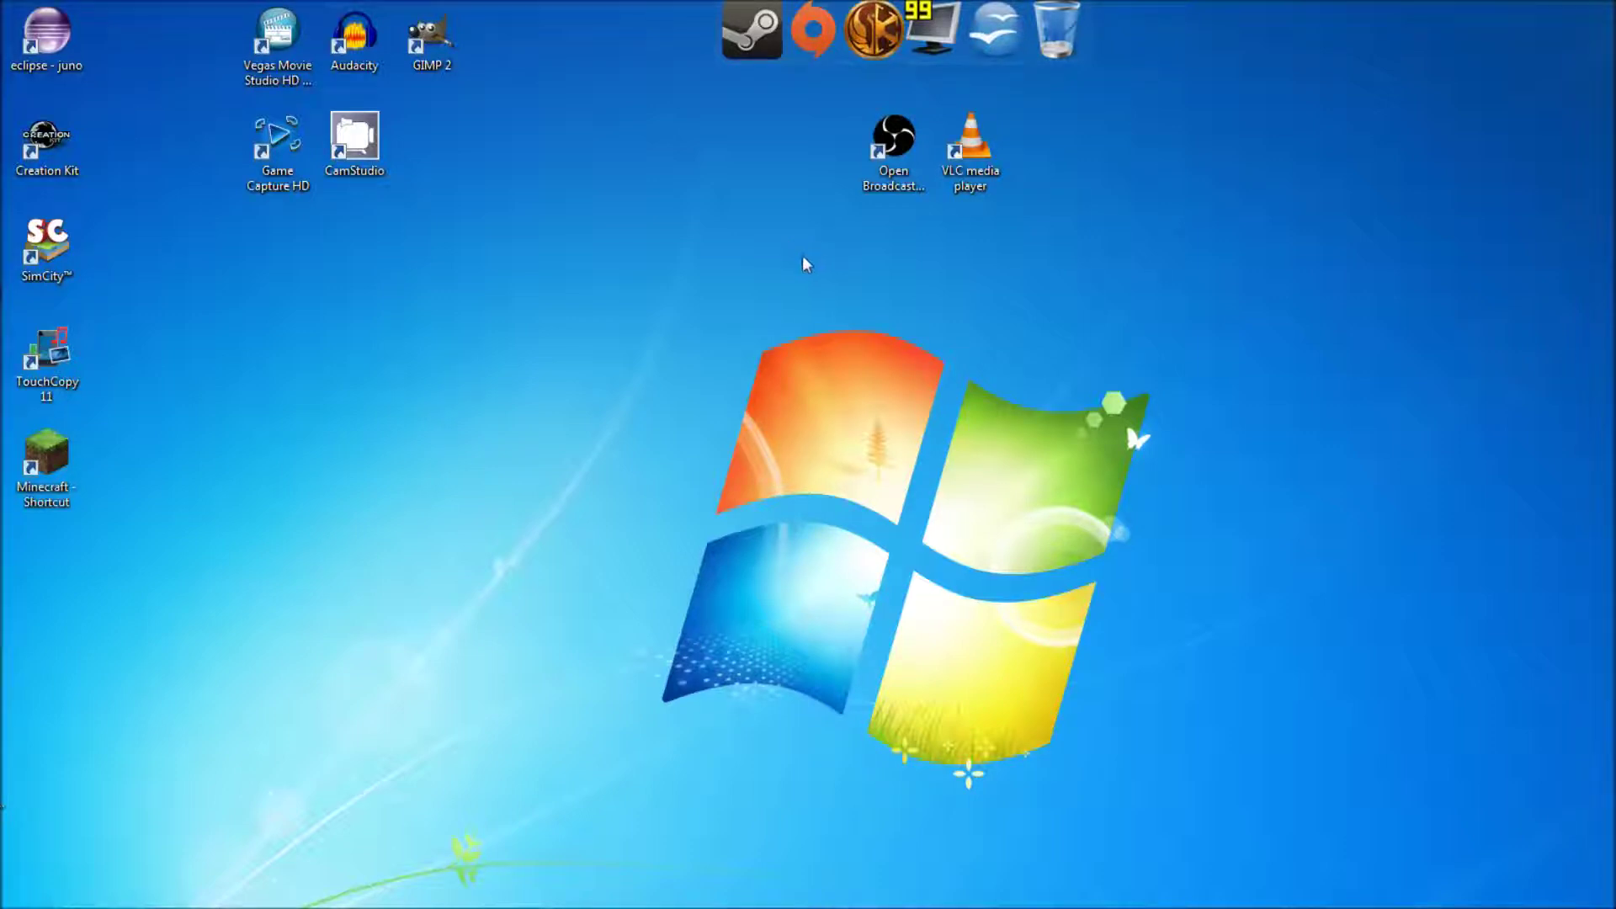
- Confirm 0.522 Beta is the current stable release on obsproject.com/download, then minimize Chrome
left_click(894, 147)
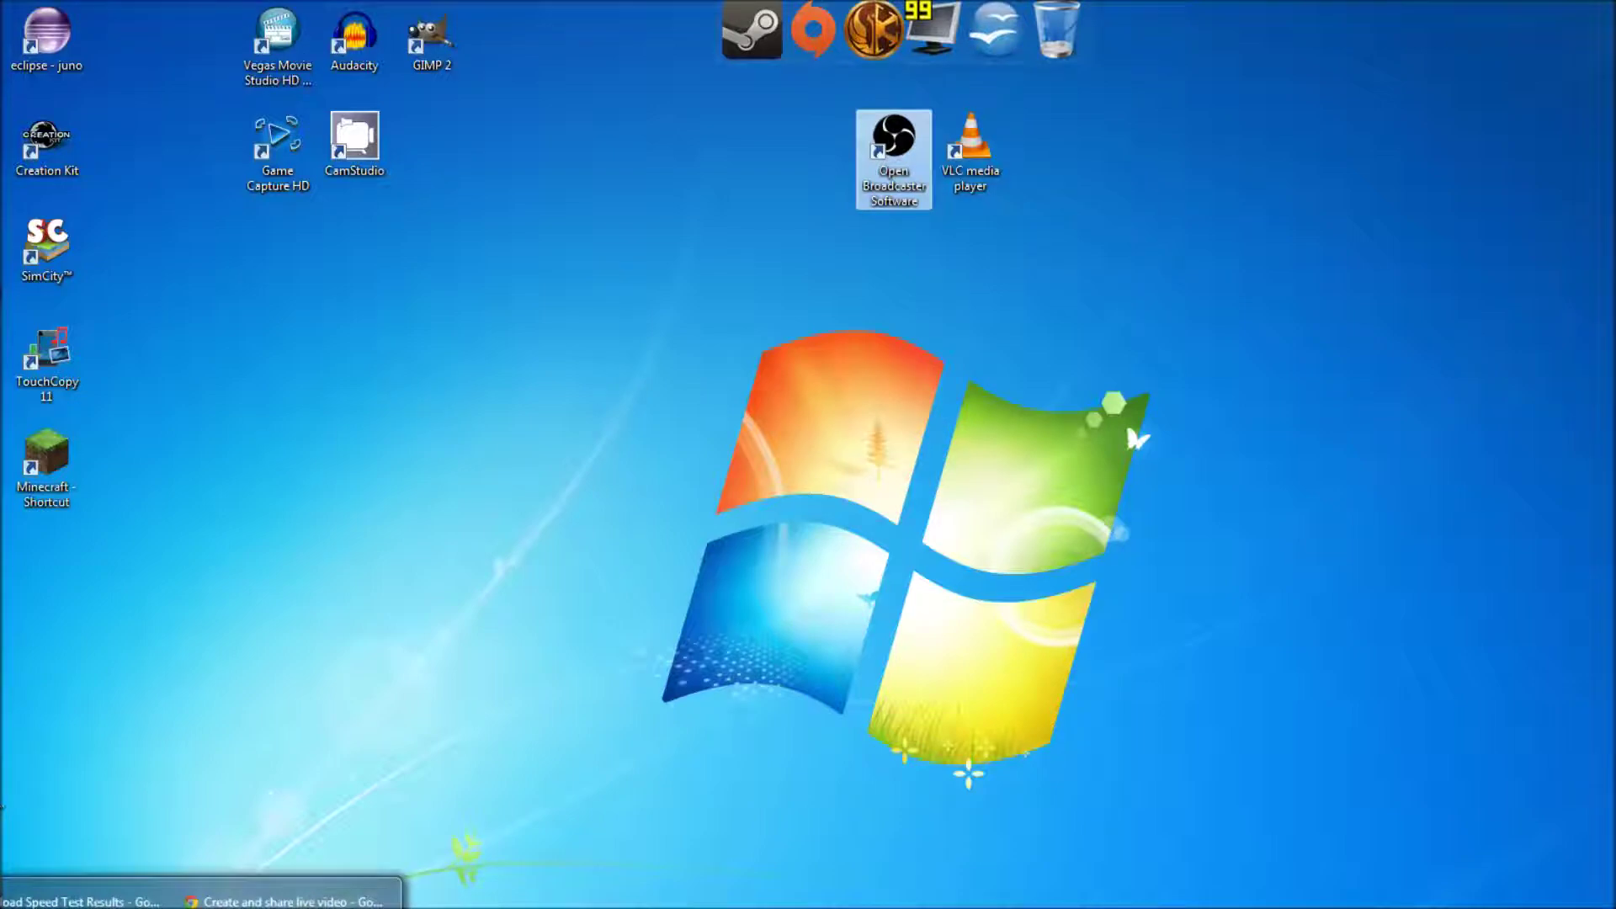
left_click(282, 902)
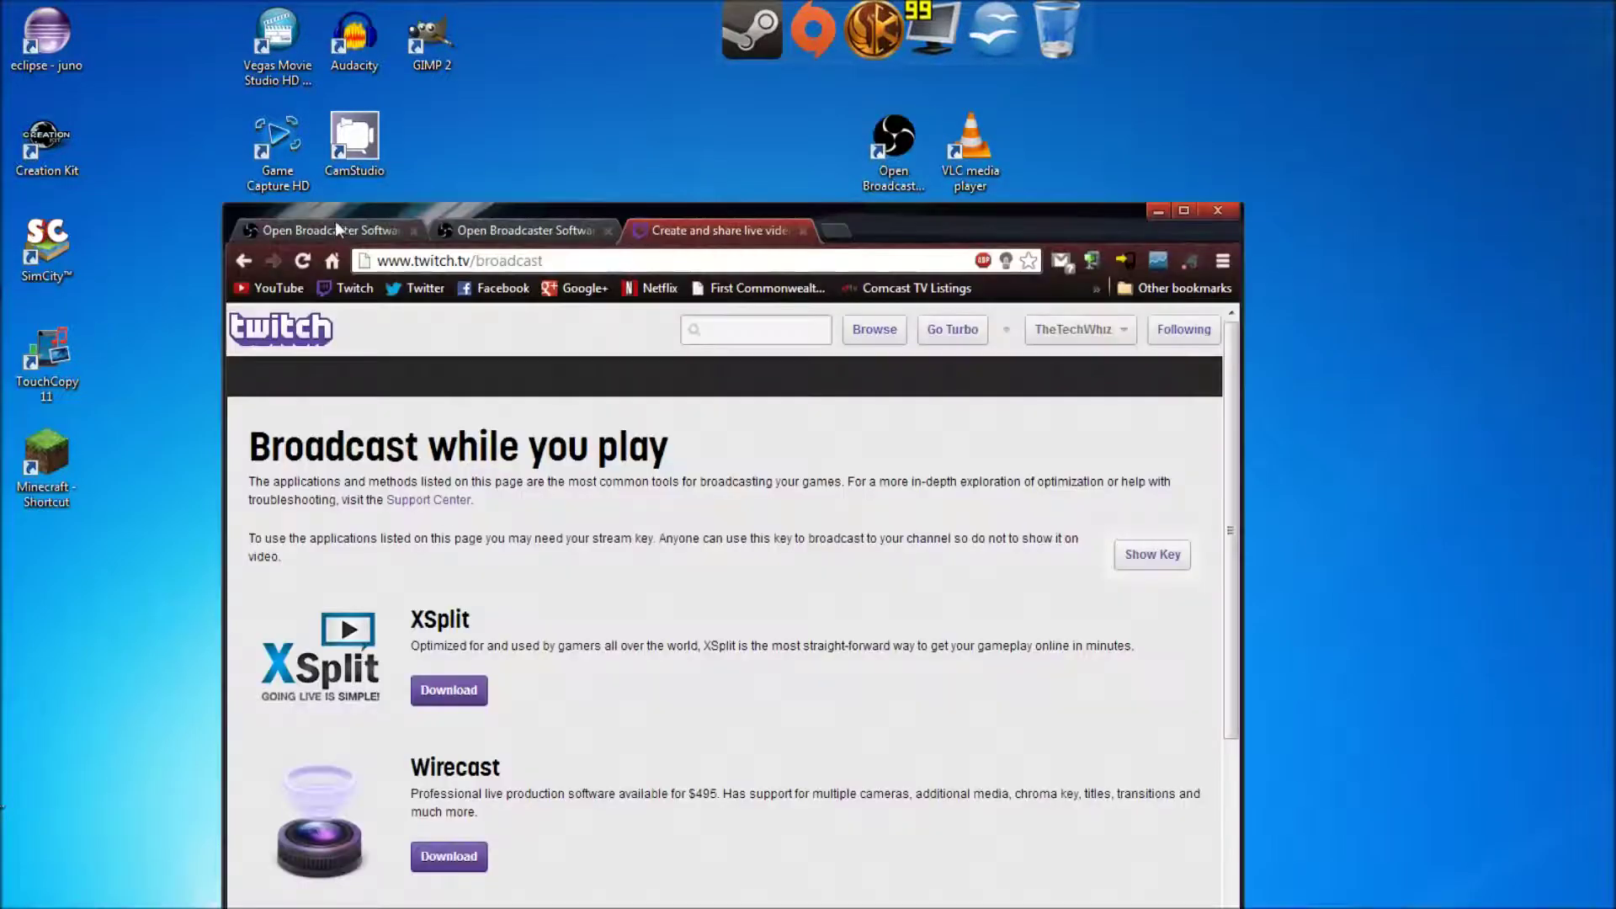
left_click(335, 225)
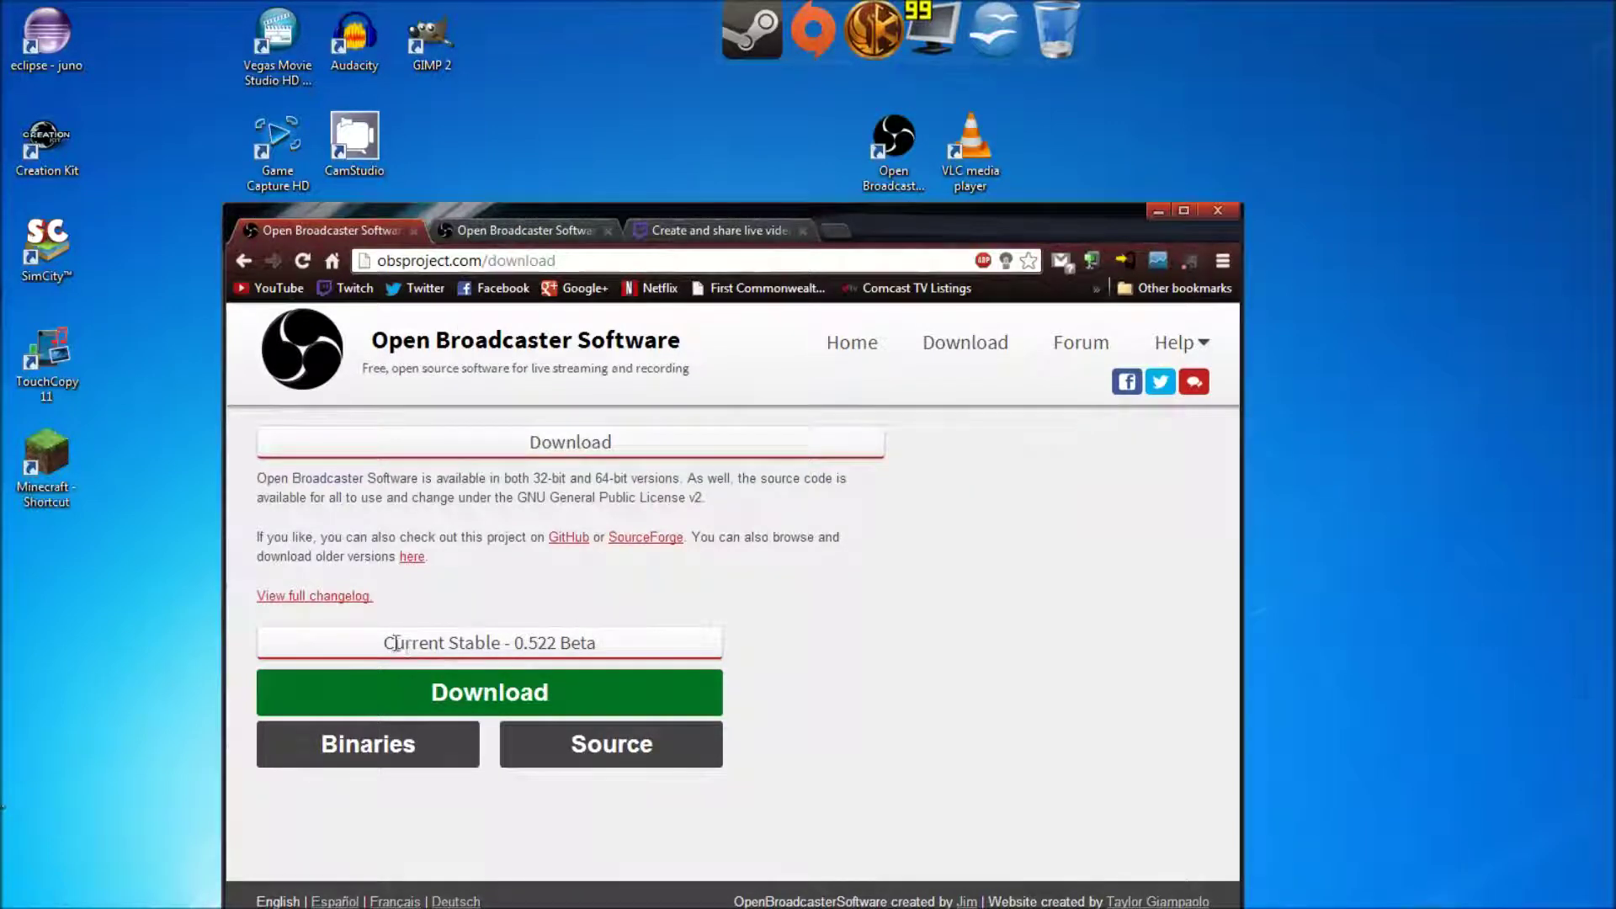
left_click_drag(395, 643, 624, 643)
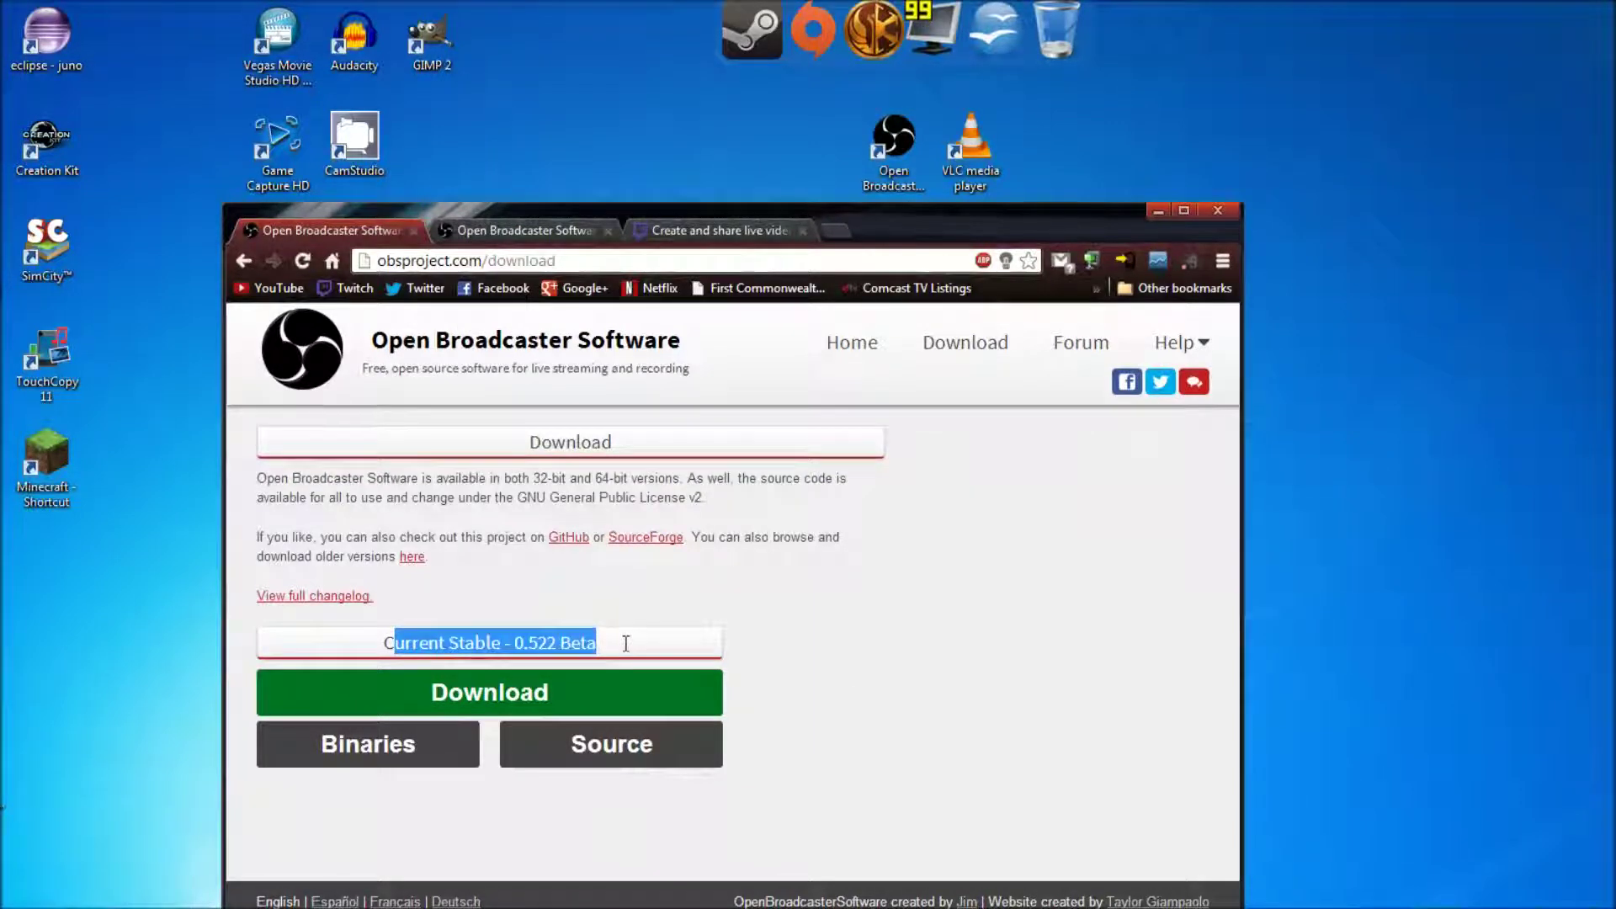
left_click(828, 642)
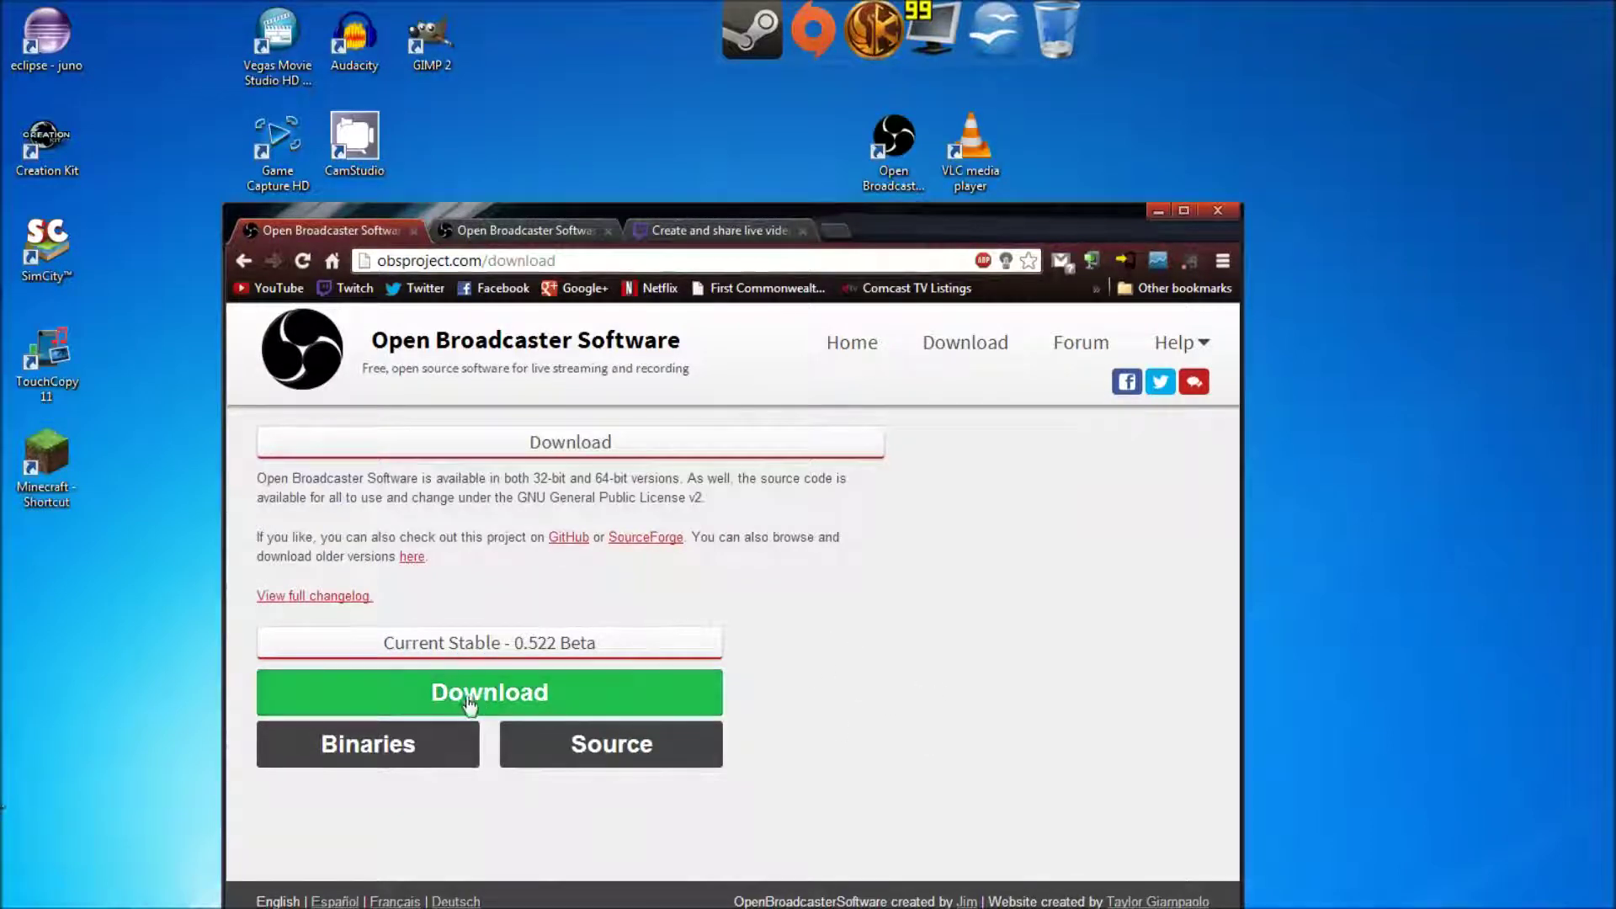
left_click(1157, 212)
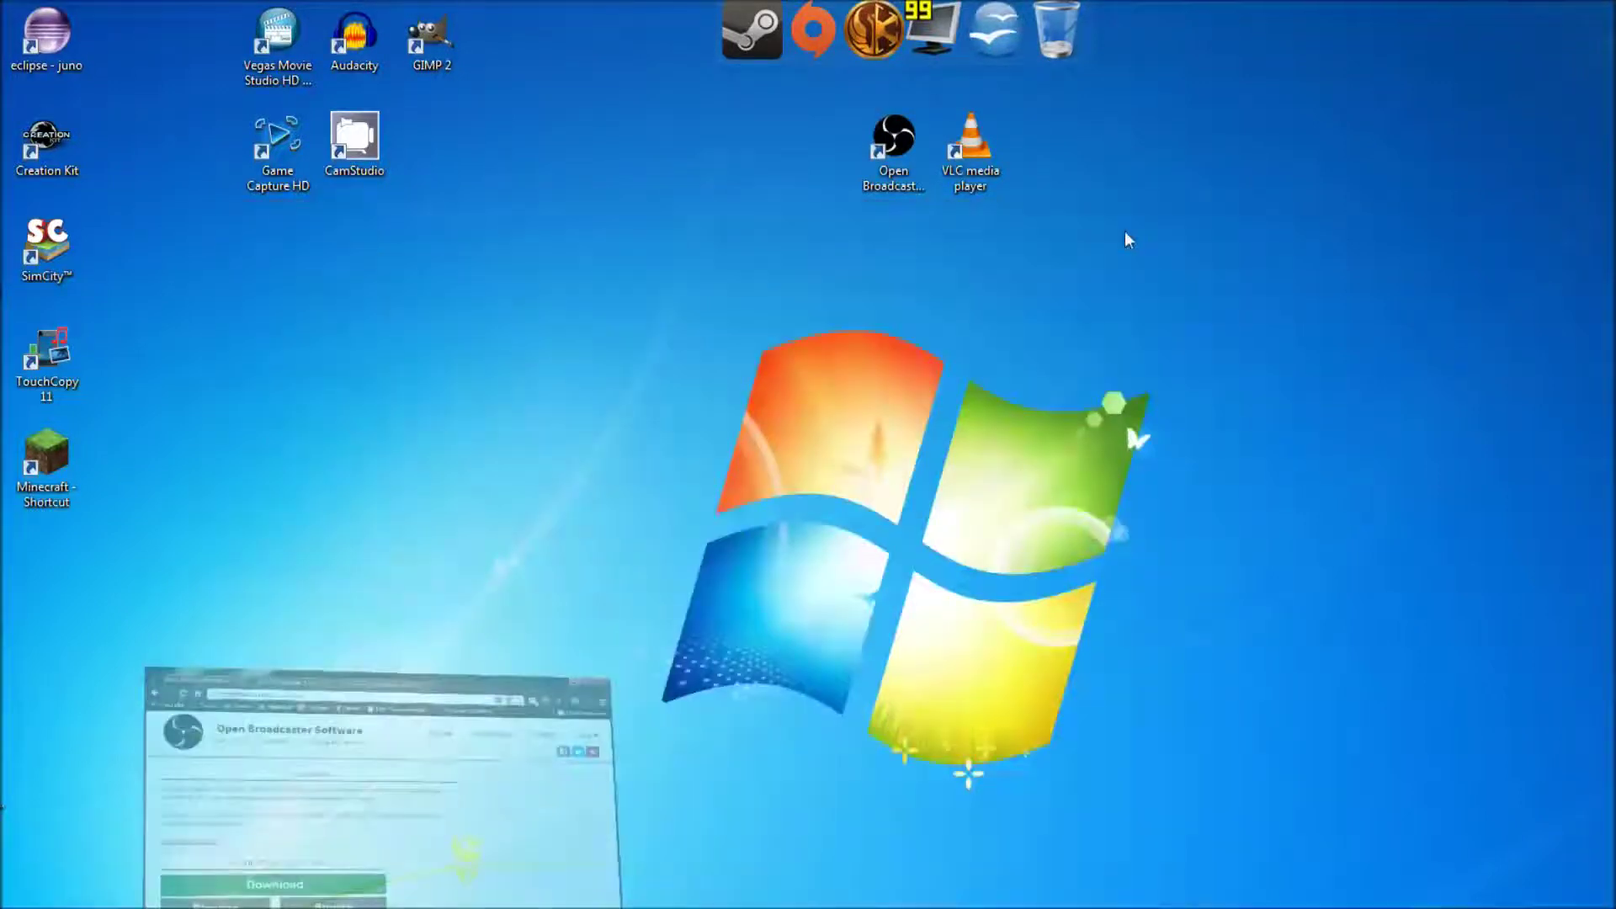
- Launch OBS v0.522b from its desktop shortcut and drag its window near the desktop centre
double_click(905, 156)
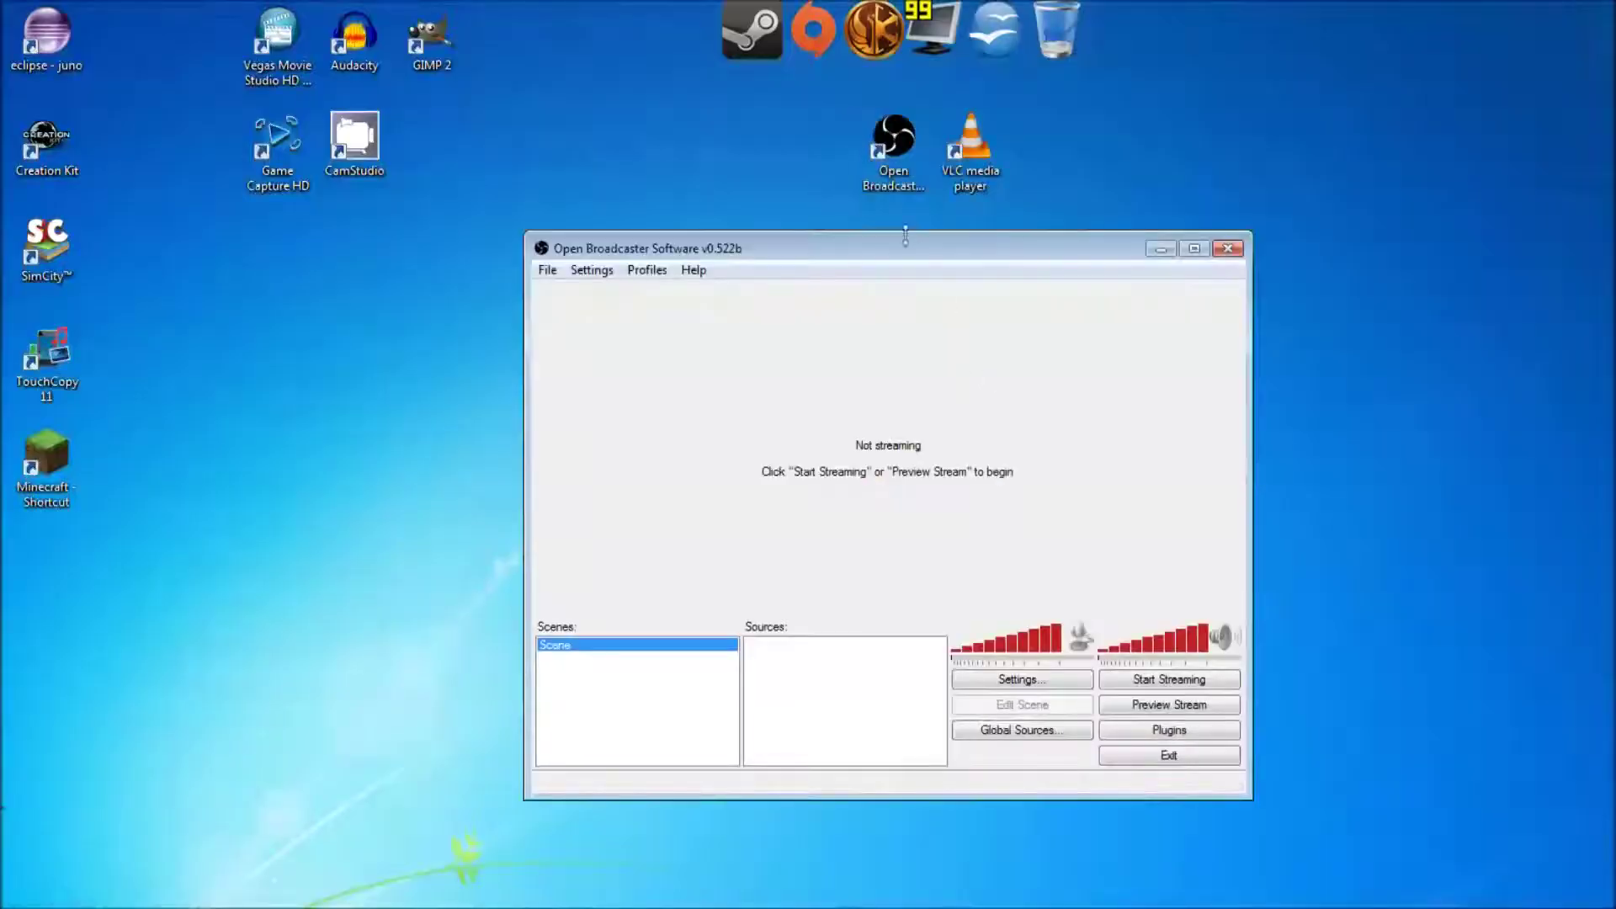
left_click_drag(909, 253, 879, 282)
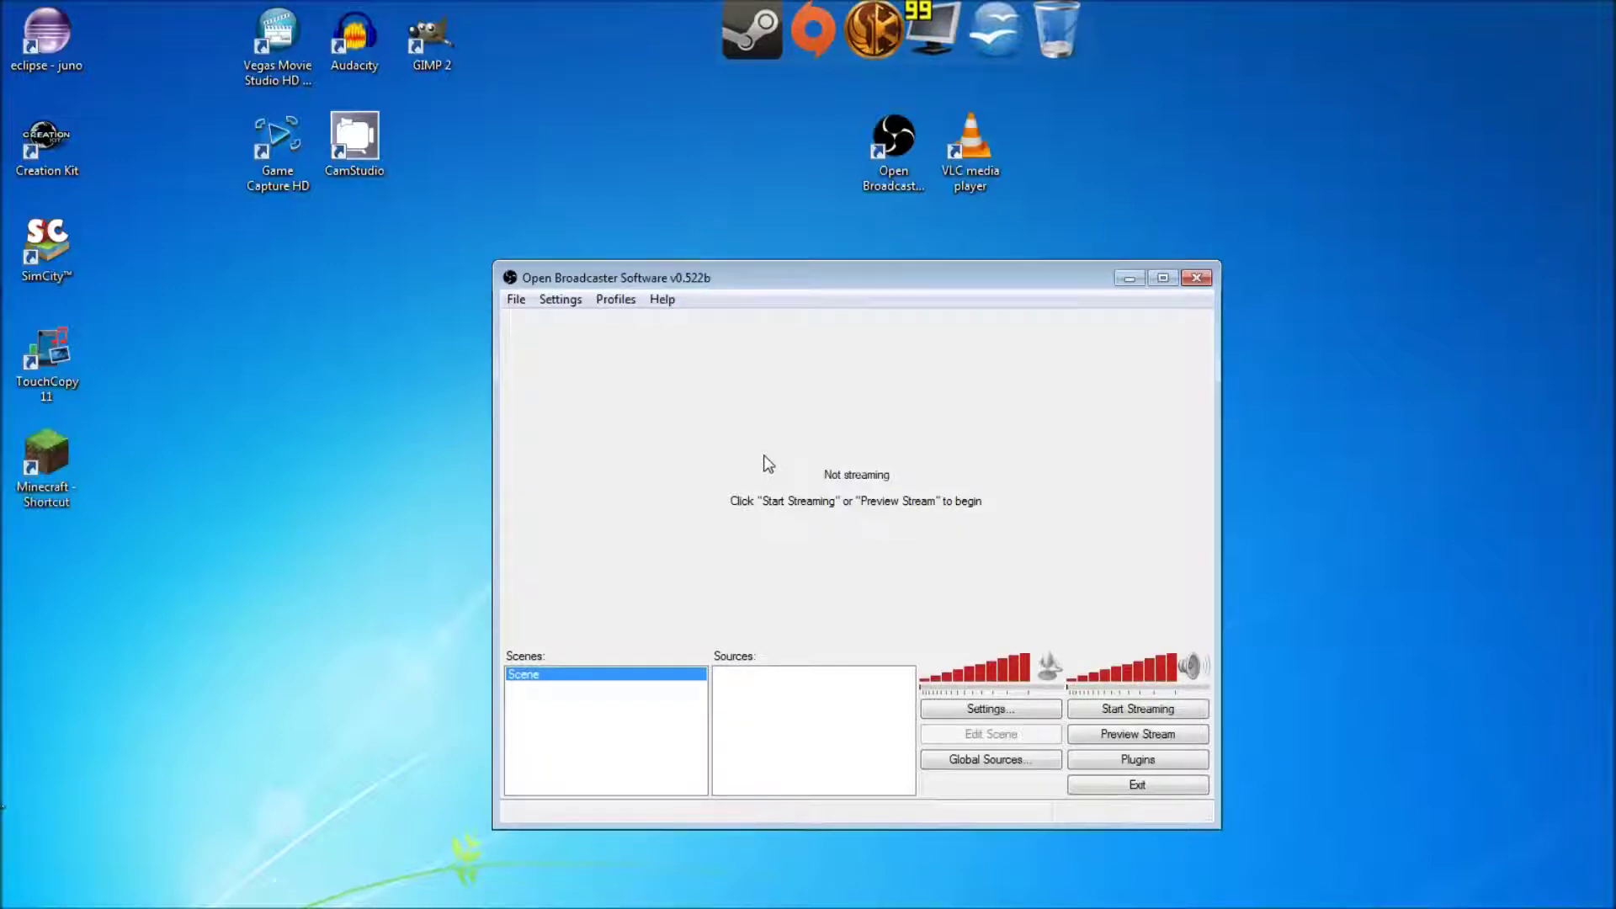
left_click_drag(810, 278, 778, 251)
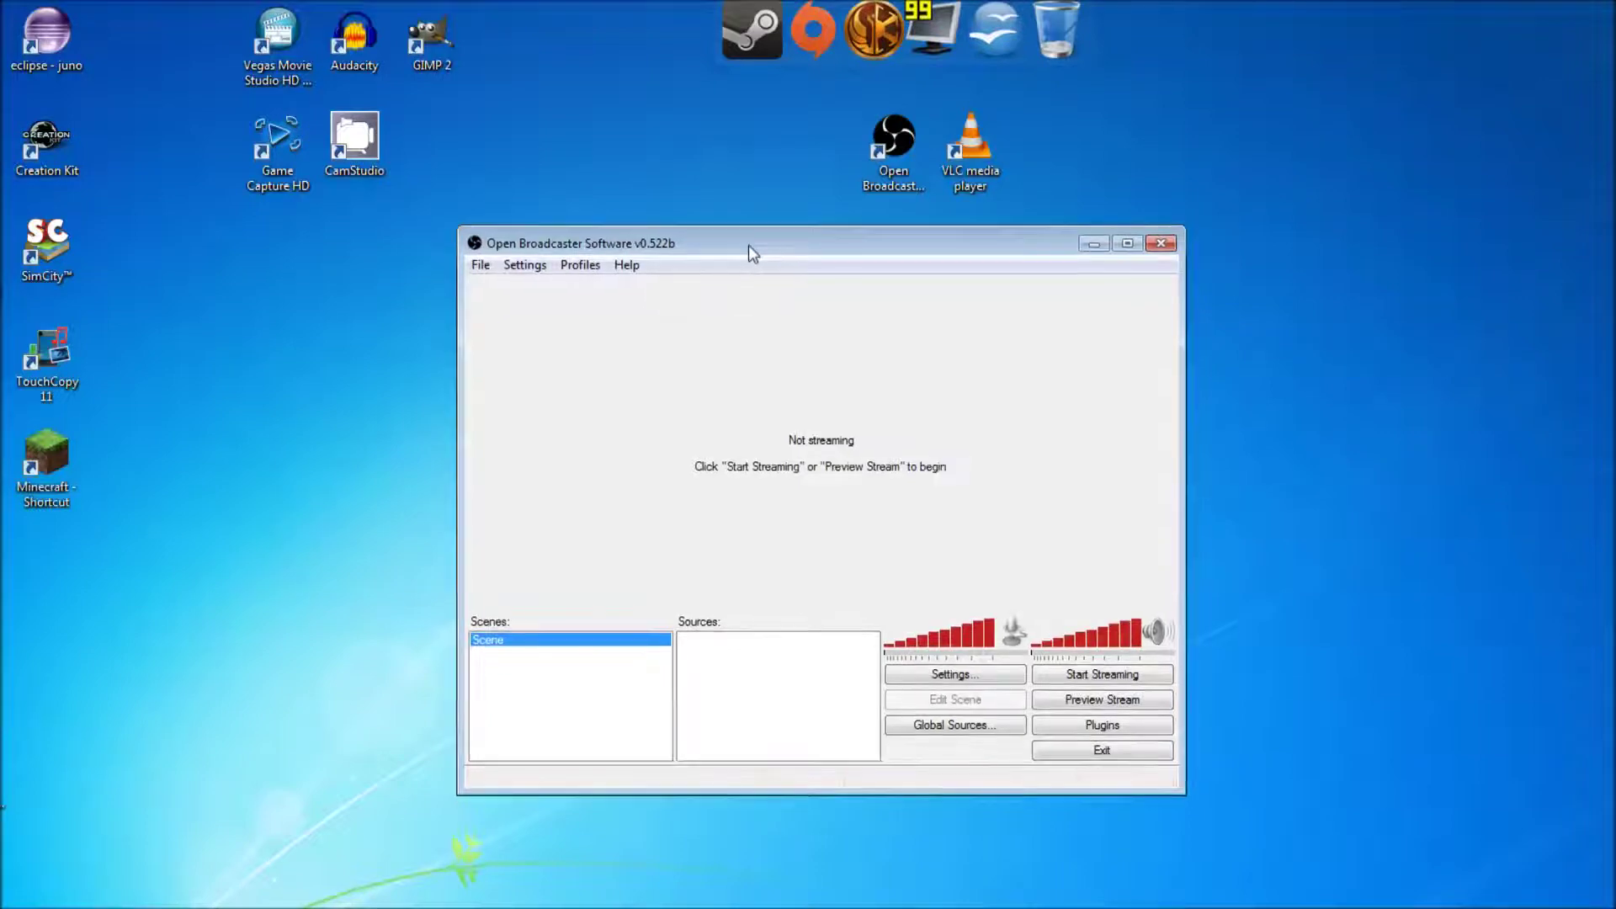
left_click_drag(750, 253, 748, 245)
- Open the OBS Settings dialog, move it left, and glance at Broadcast Settings before returning to General
left_click(971, 678)
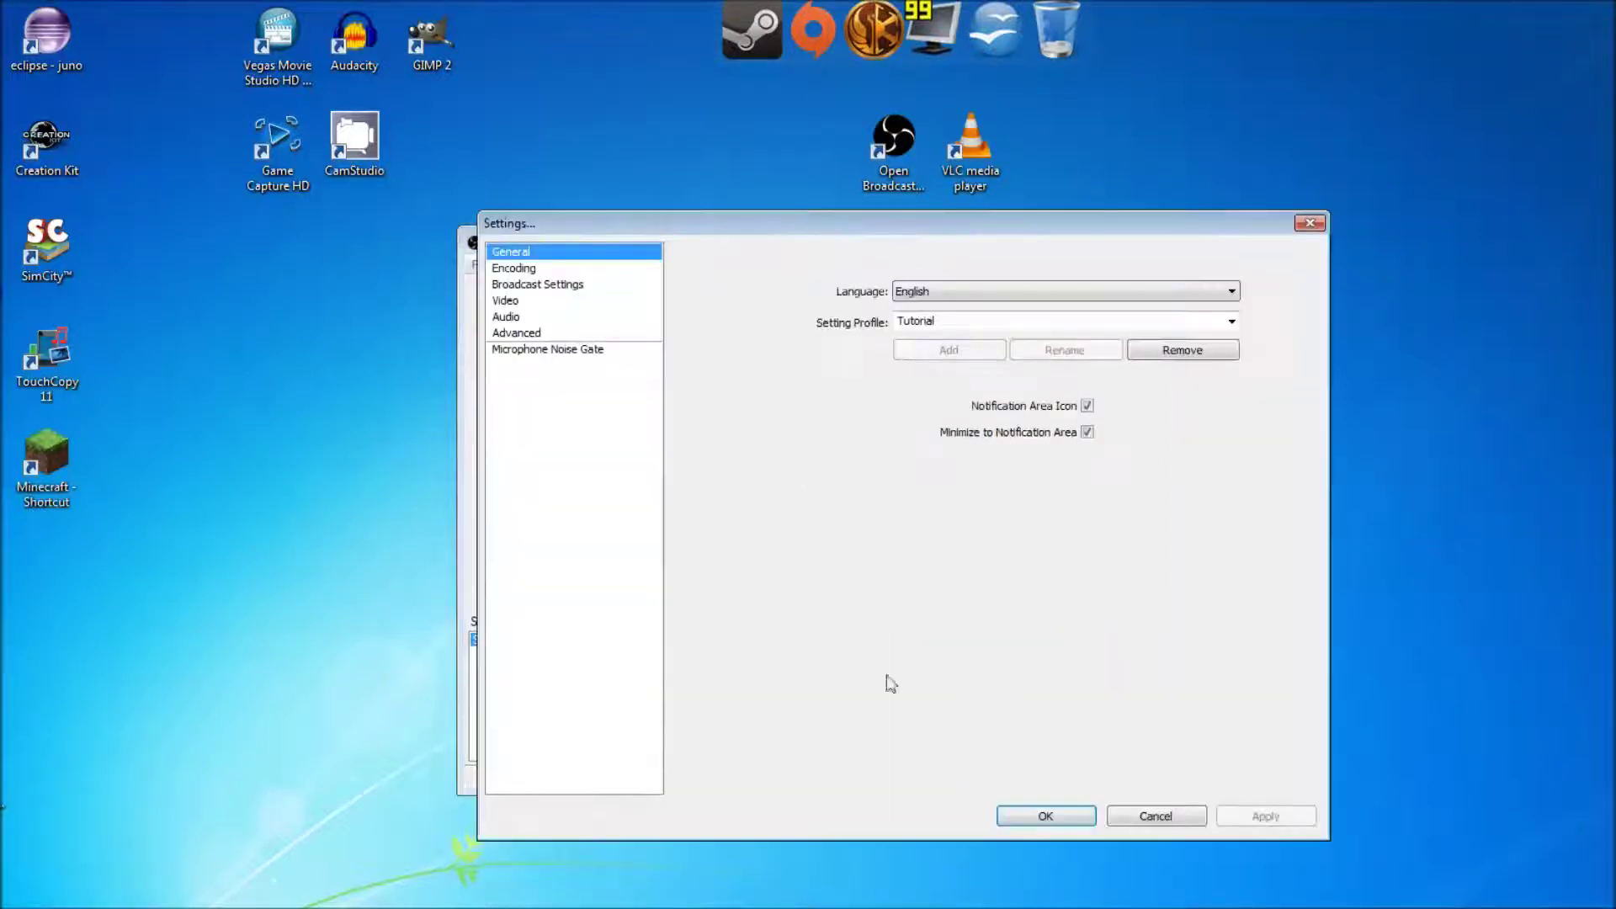
left_click_drag(758, 239, 644, 244)
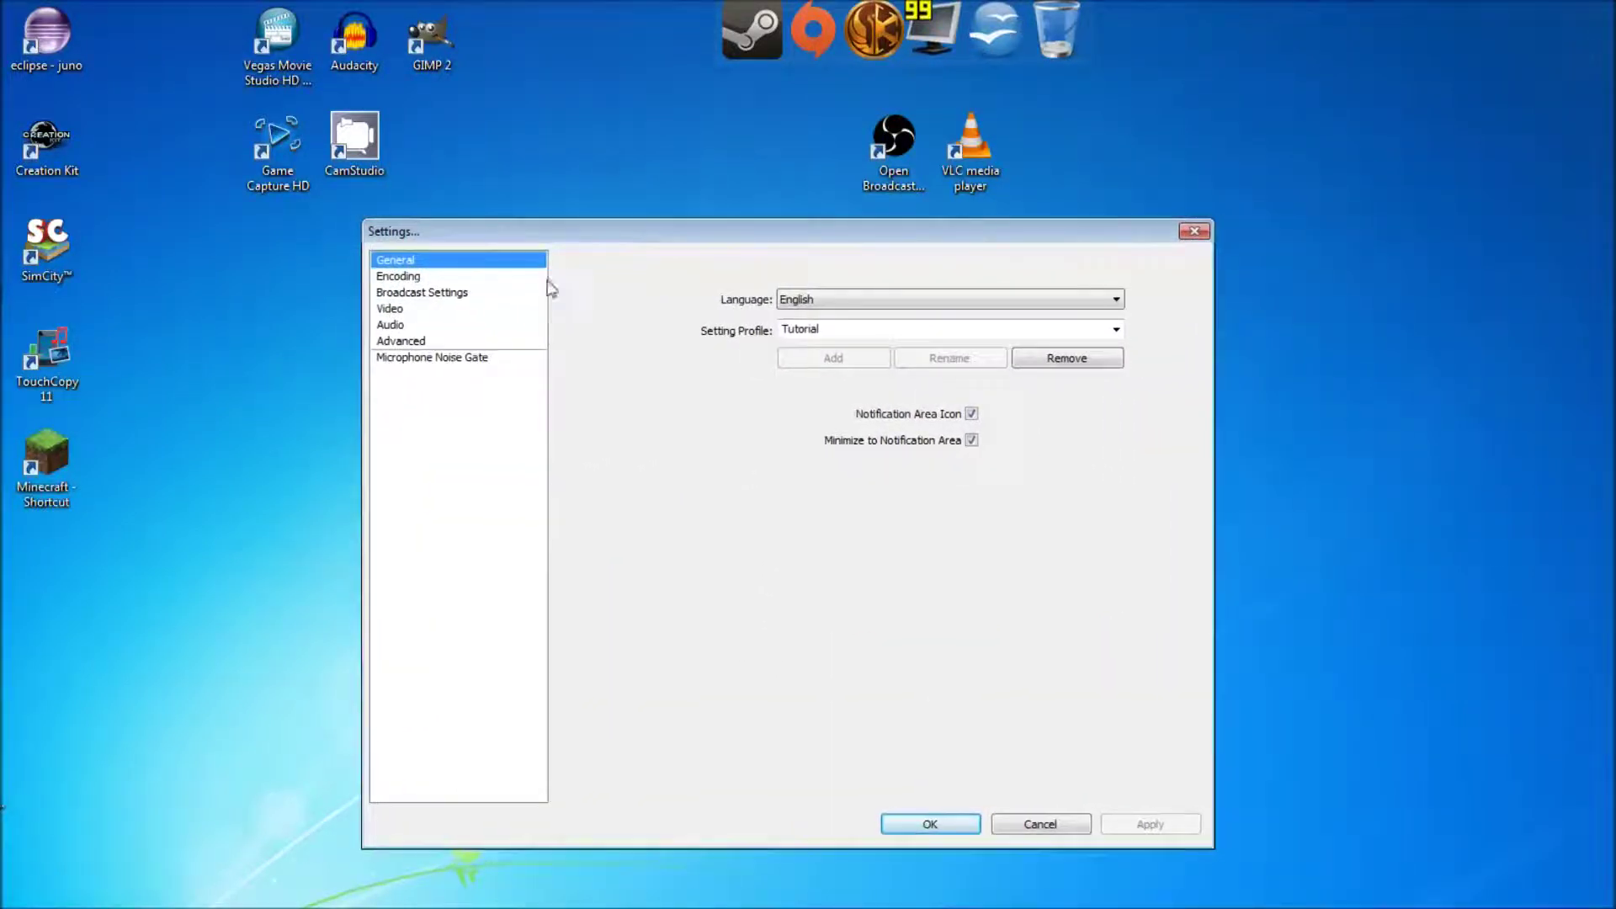
left_click(414, 292)
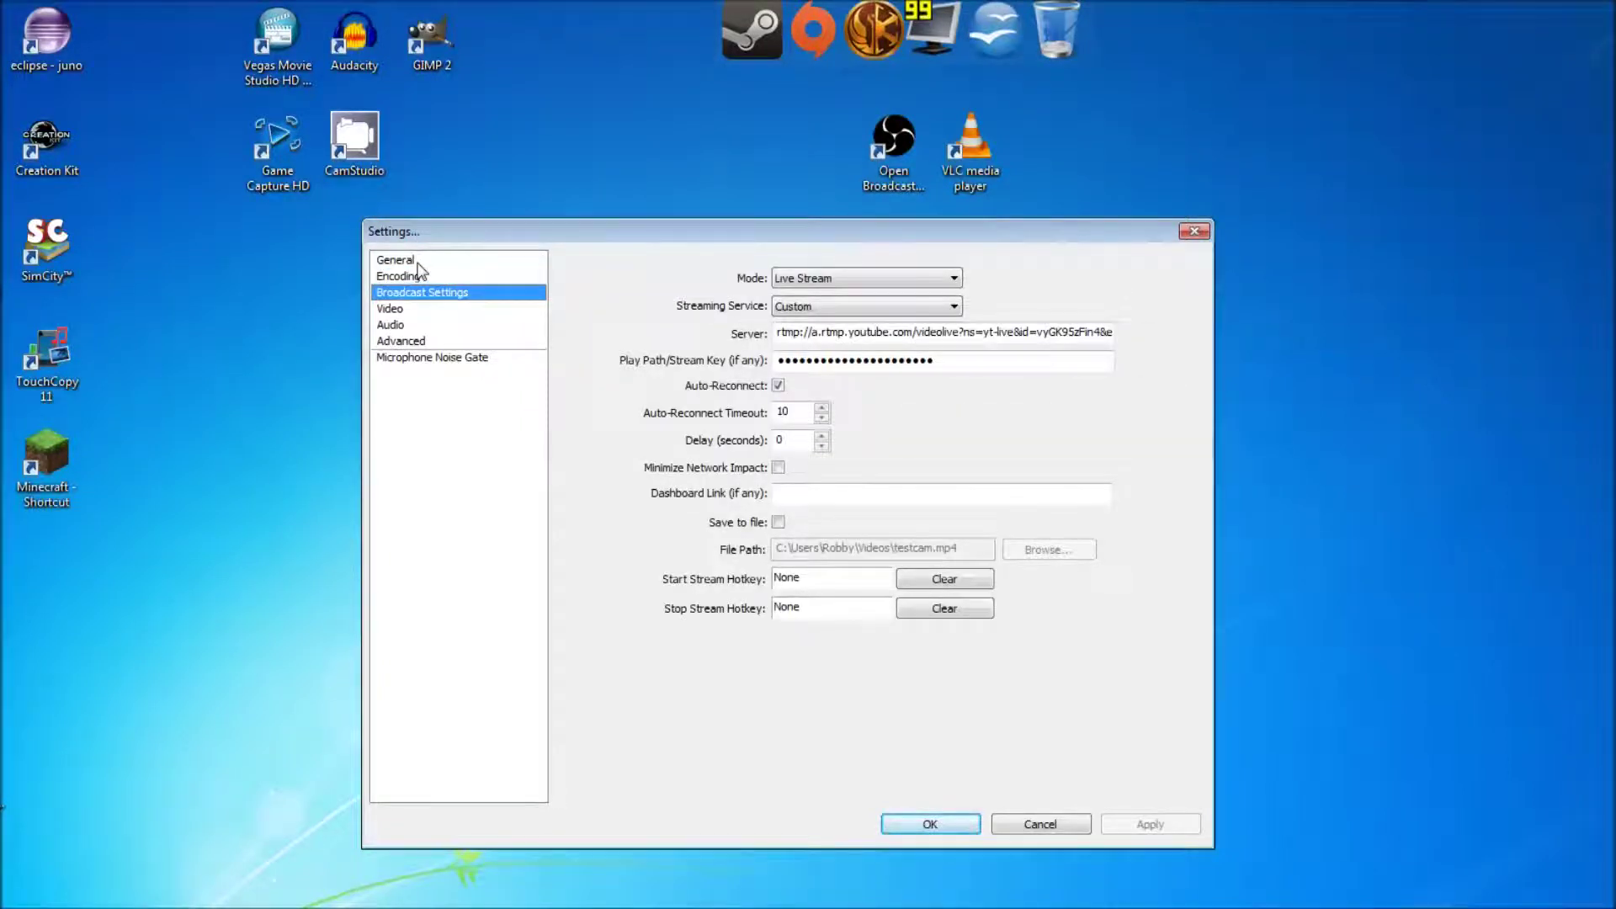
left_click(418, 262)
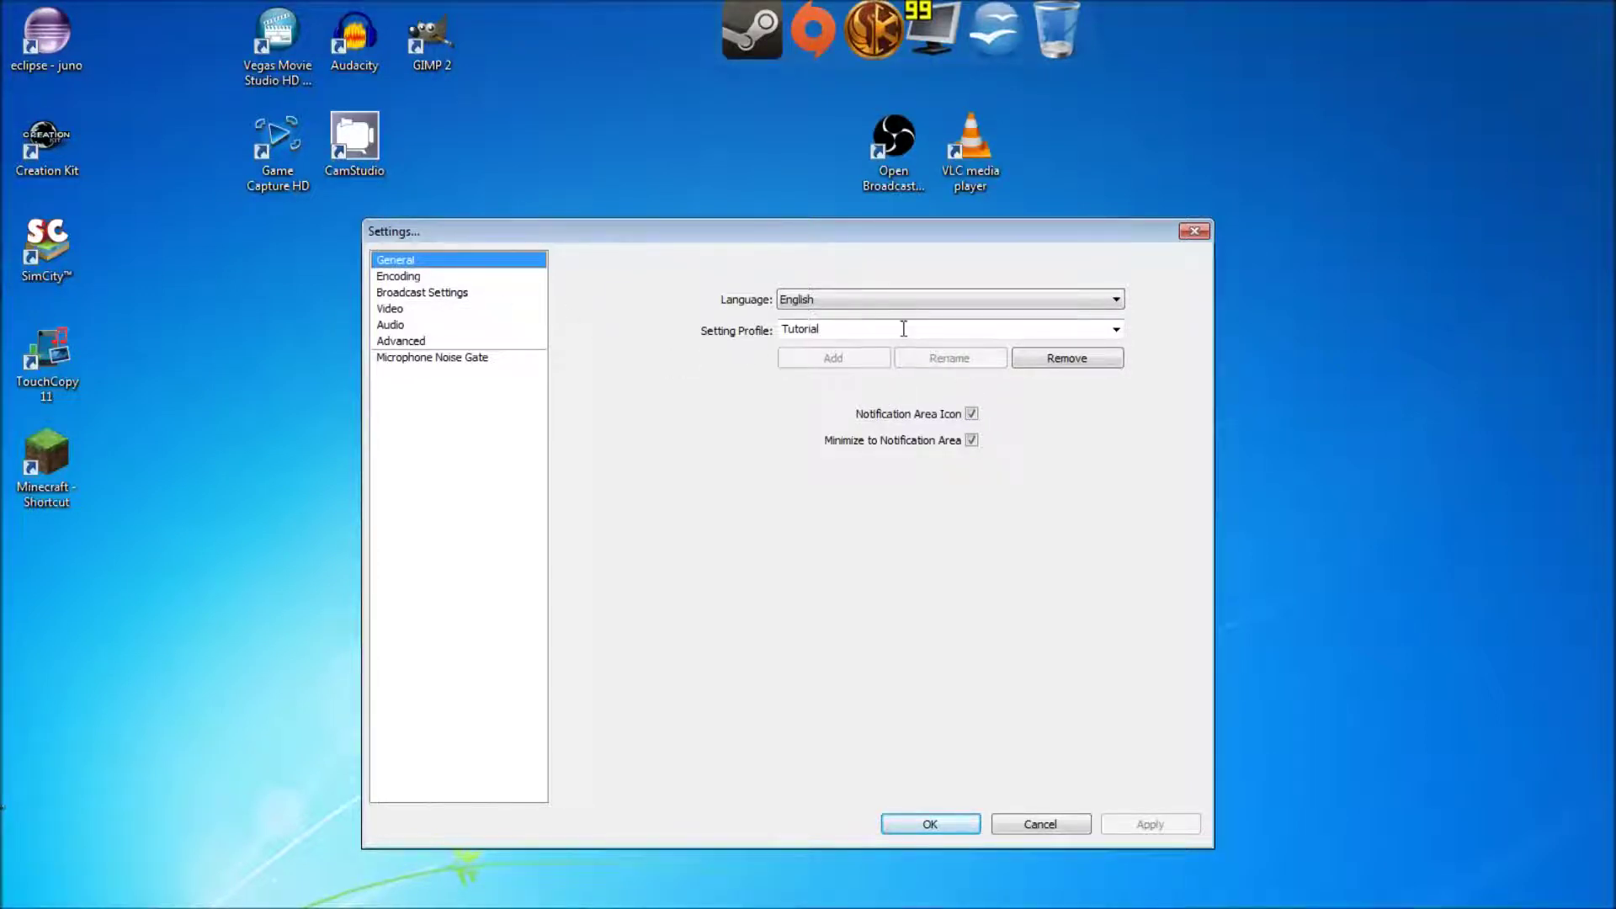
- Leave the language at English and the setting profile at Tutorial
left_click(1097, 301)
left_click(1098, 303)
left_click(1117, 332)
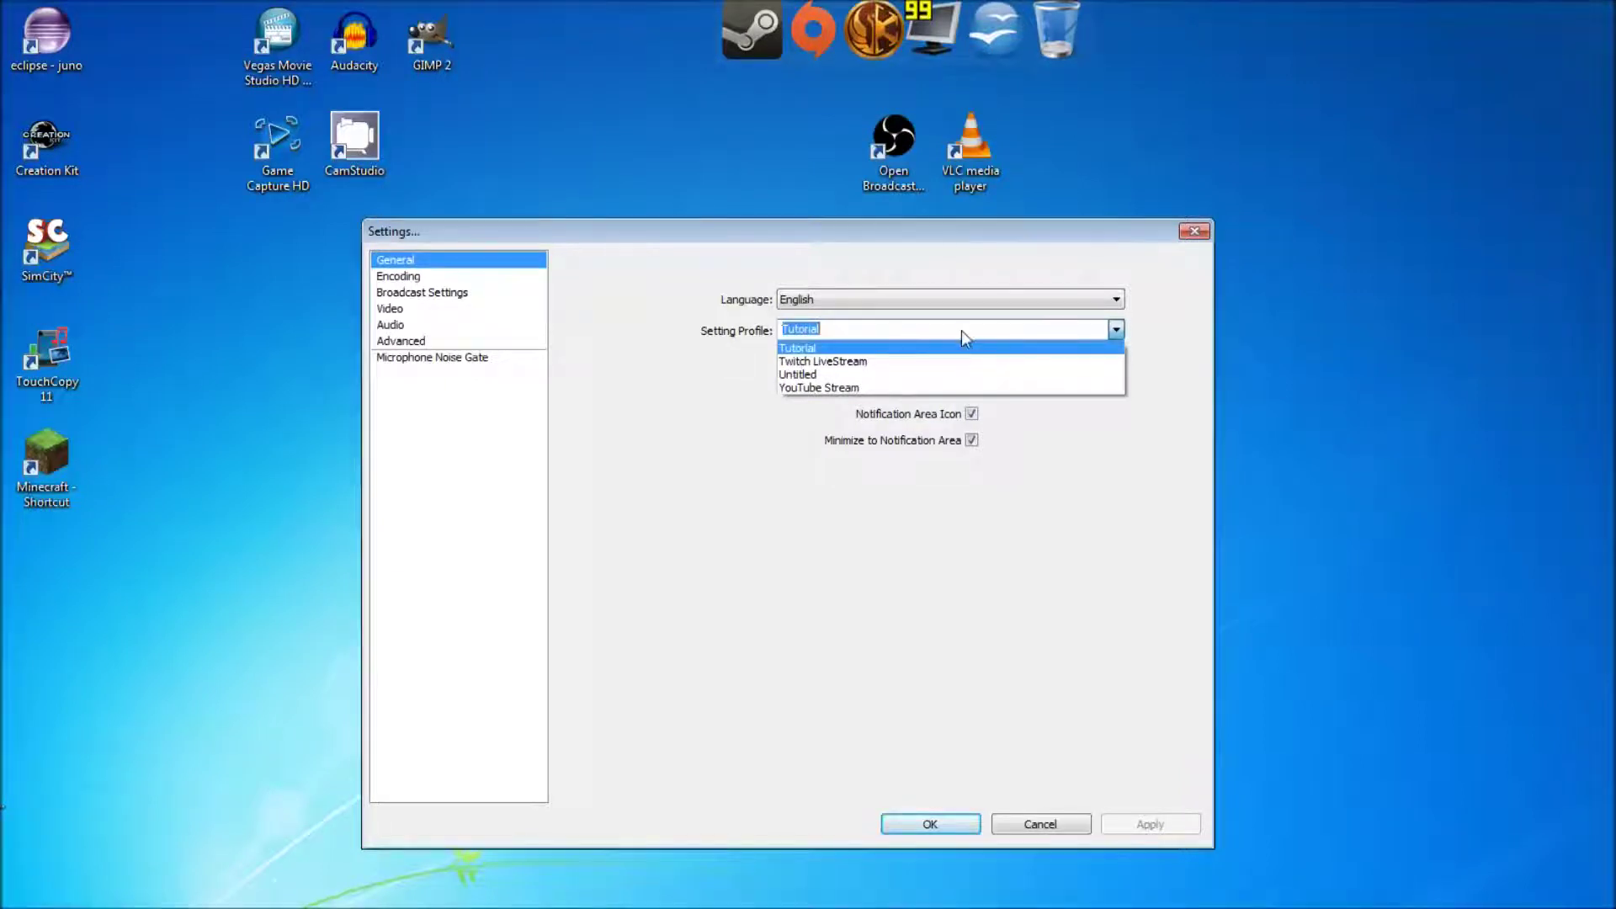
left_click(917, 331)
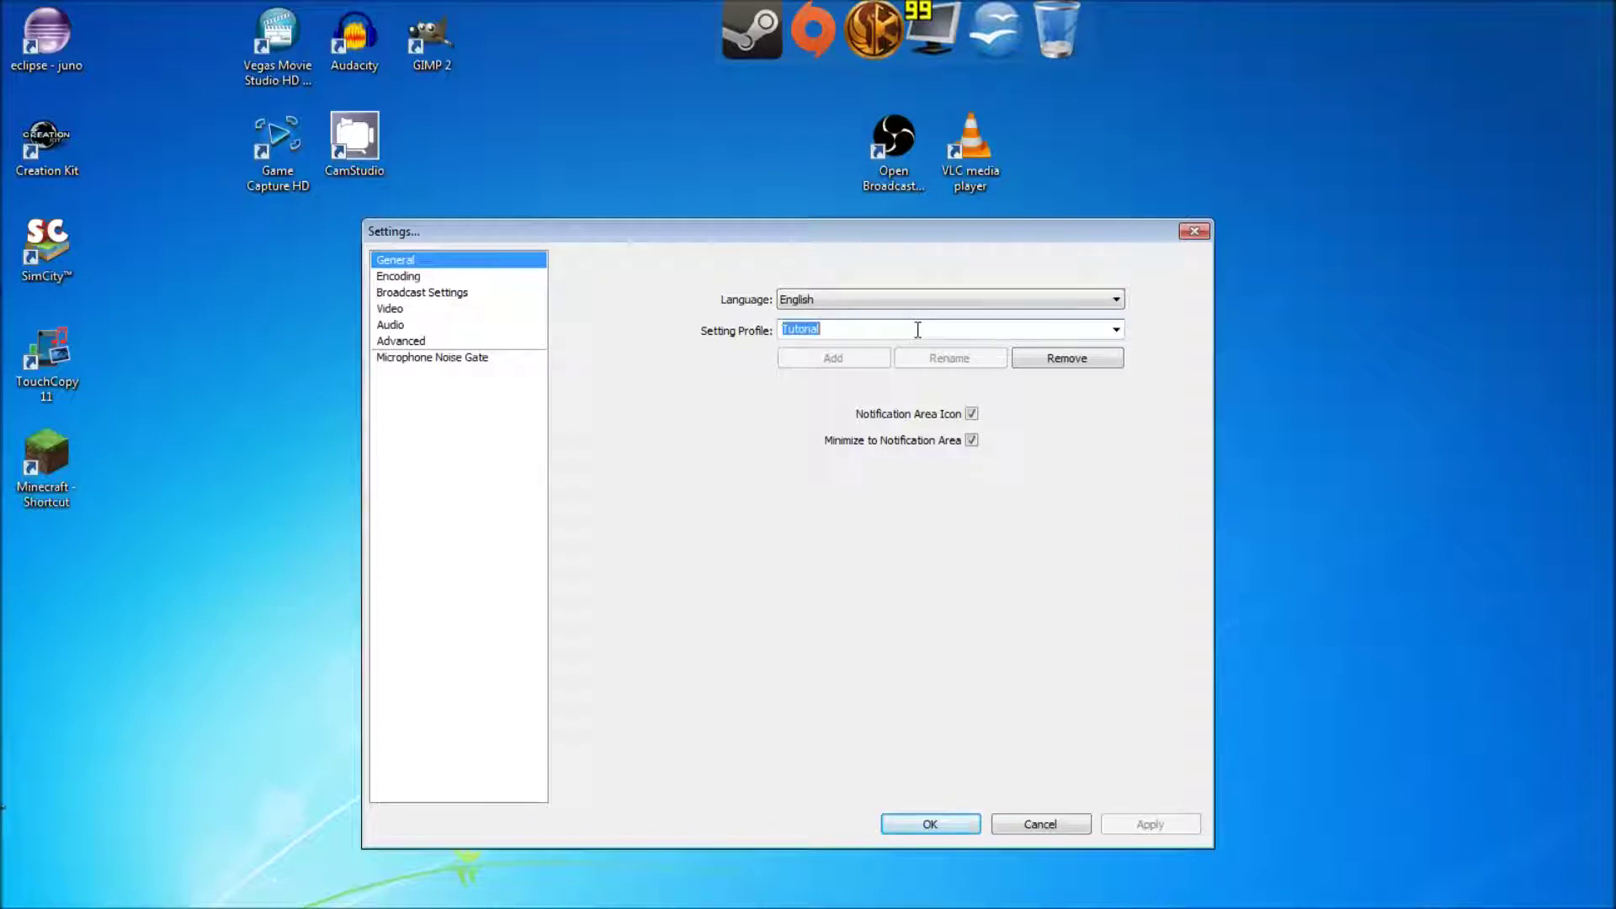
type("Tutorial")
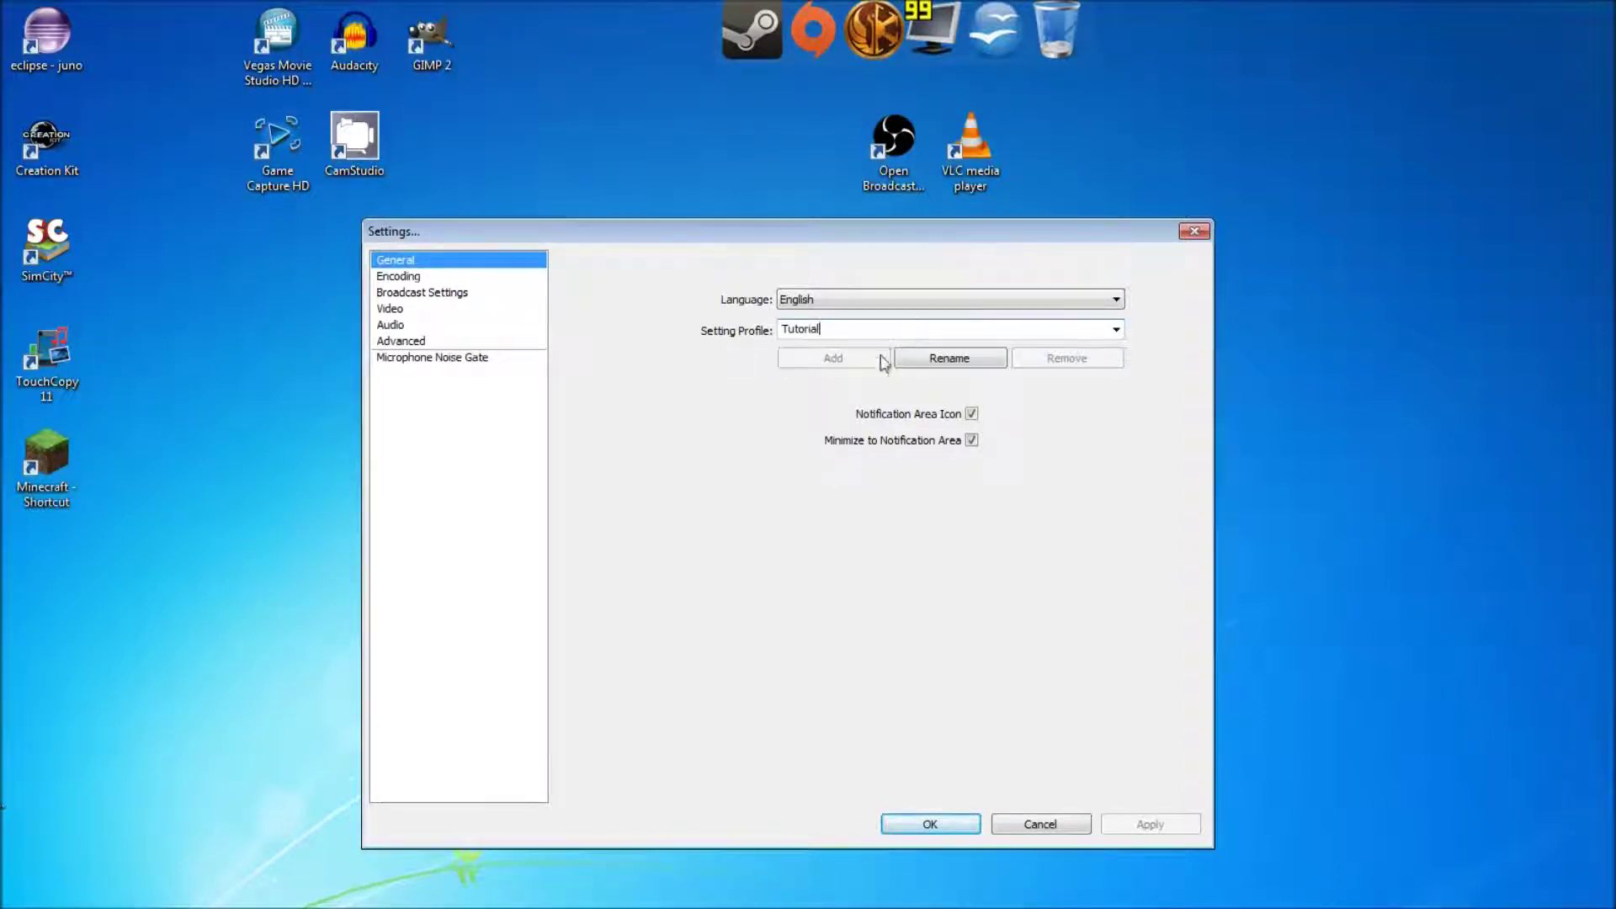
left_click(1116, 330)
left_click(1116, 329)
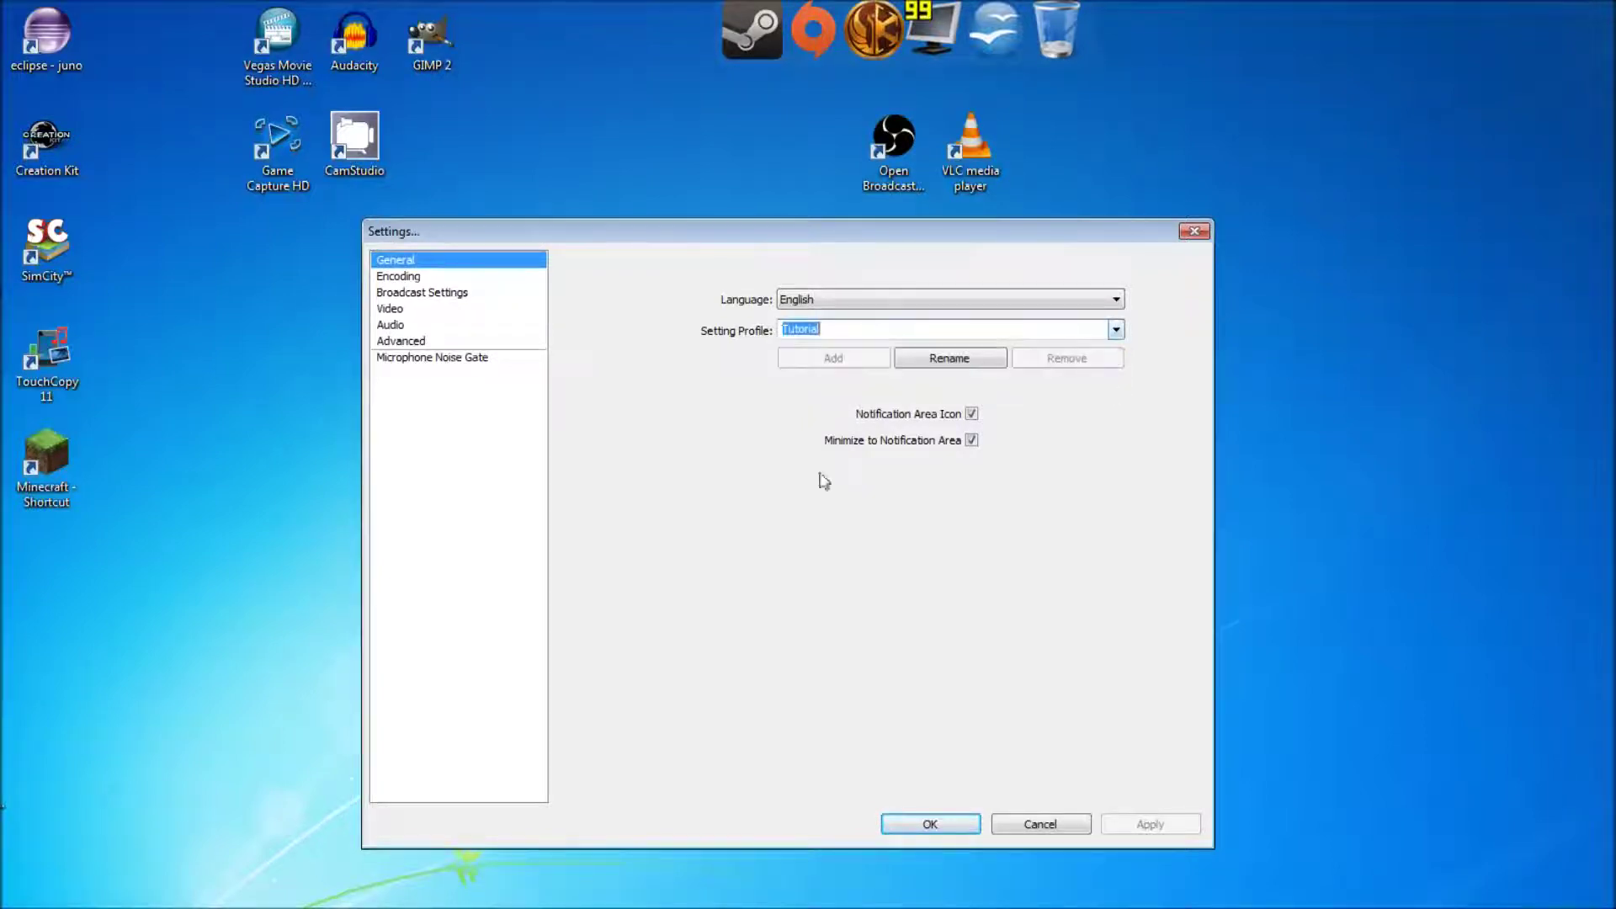
left_click(421, 278)
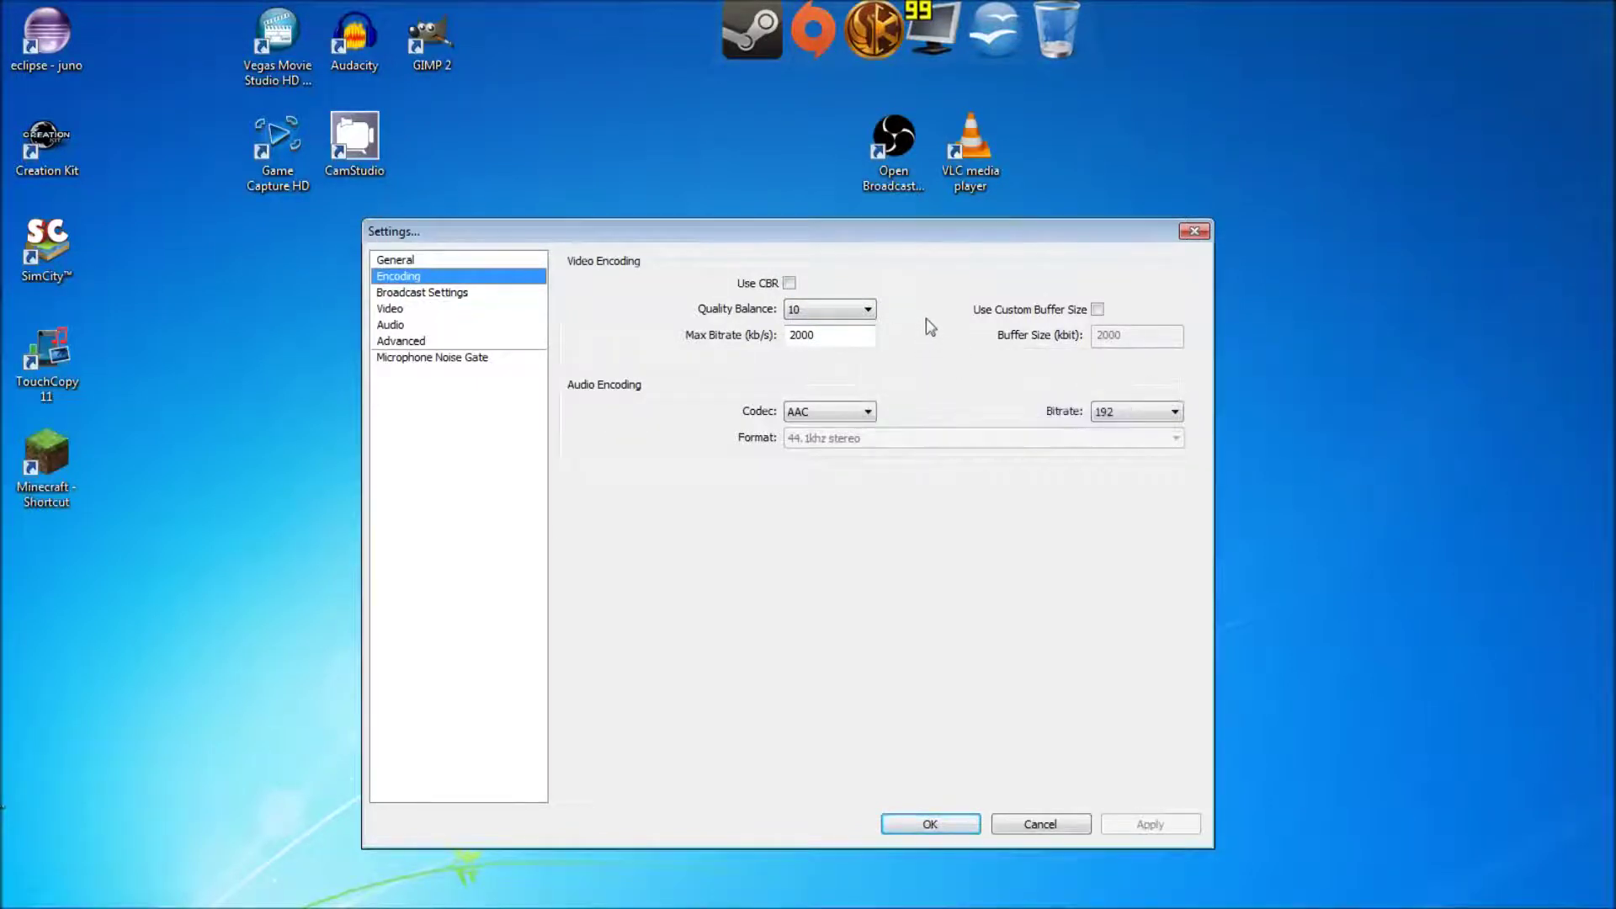
- Leave Quality Balance at 10 with Max Bitrate 2000, then switch to the testmy.net upload result
left_click(809, 316)
left_click(806, 310)
key("alt+Tab")
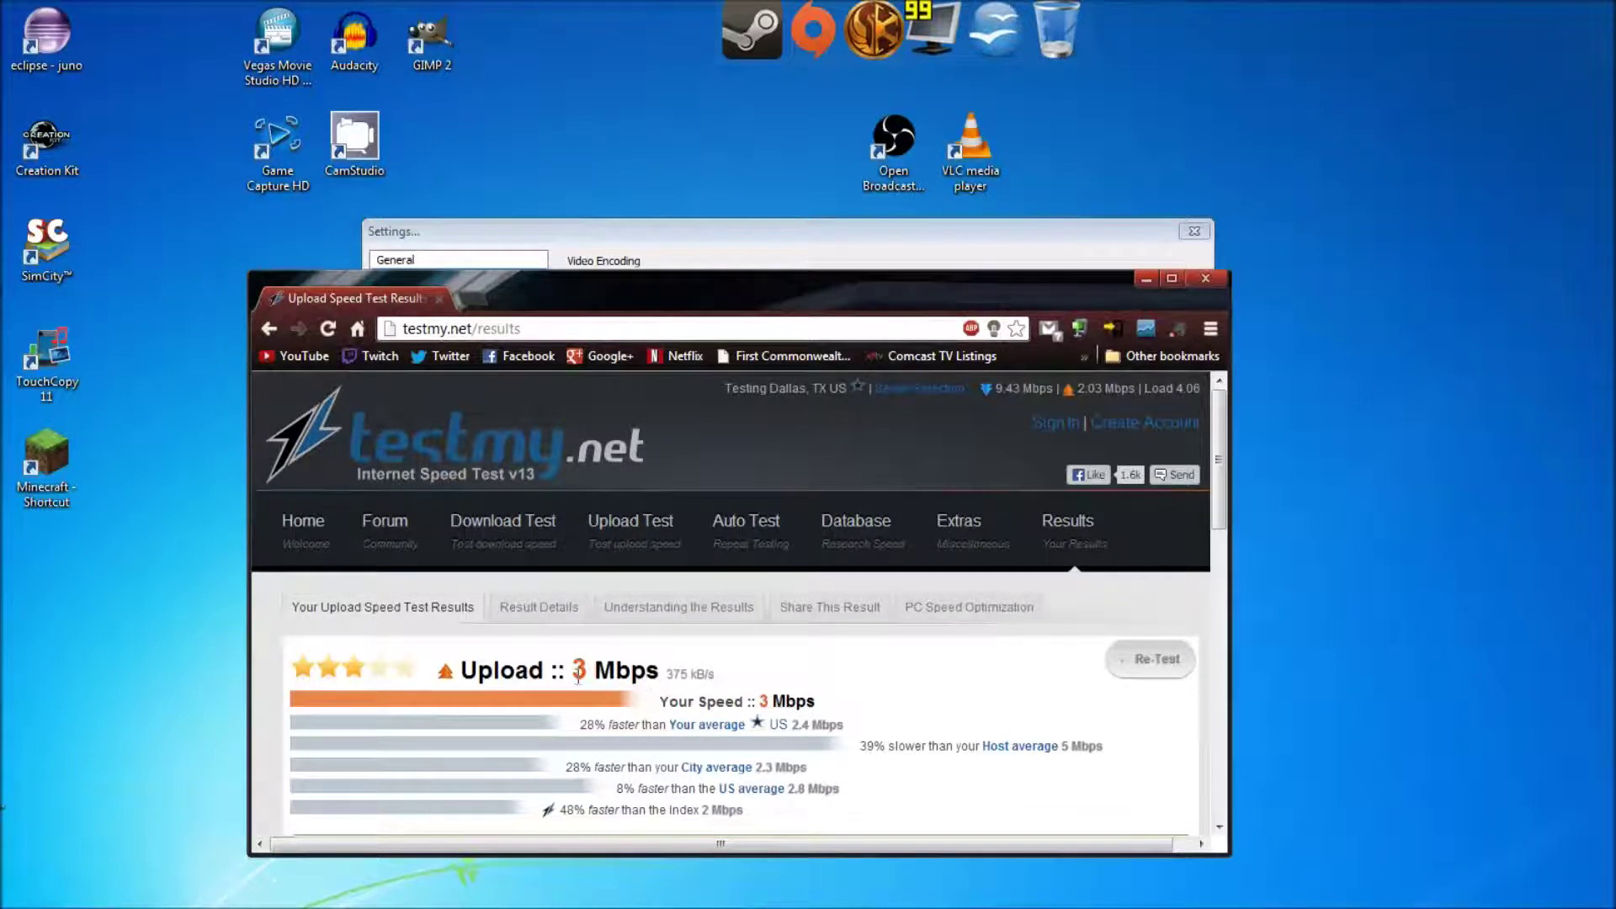
- Compare the 3 Mbps testmy.net upload result against OBS's encoding values, switching between Chrome and OBS
left_click_drag(571, 673, 629, 678)
left_click(639, 684)
left_click(1145, 279)
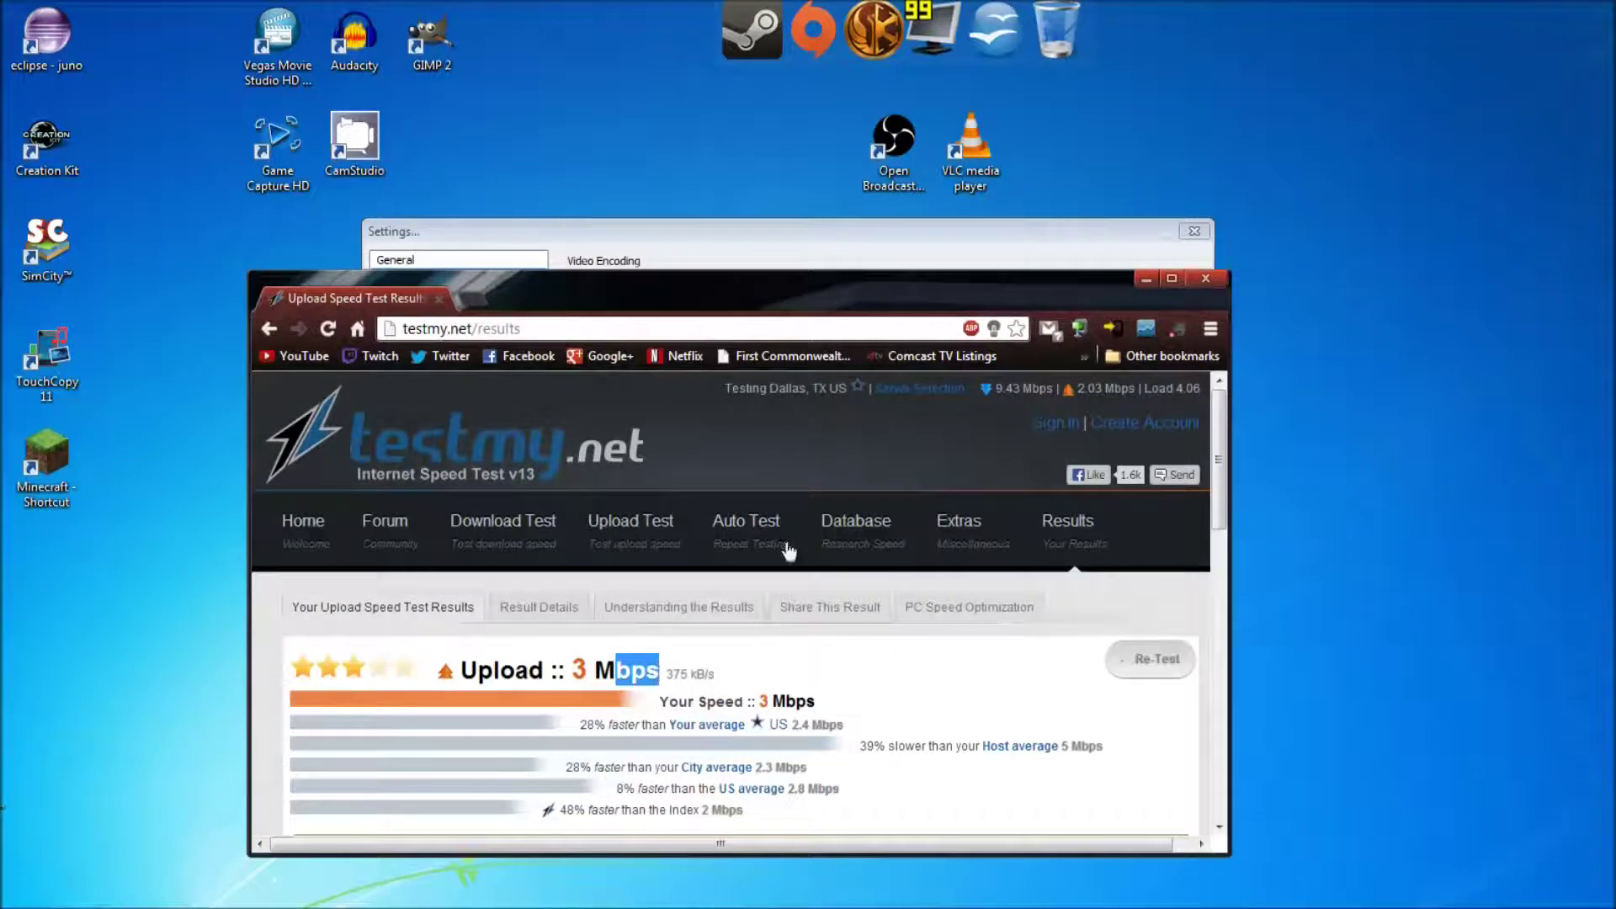
left_click(1153, 285)
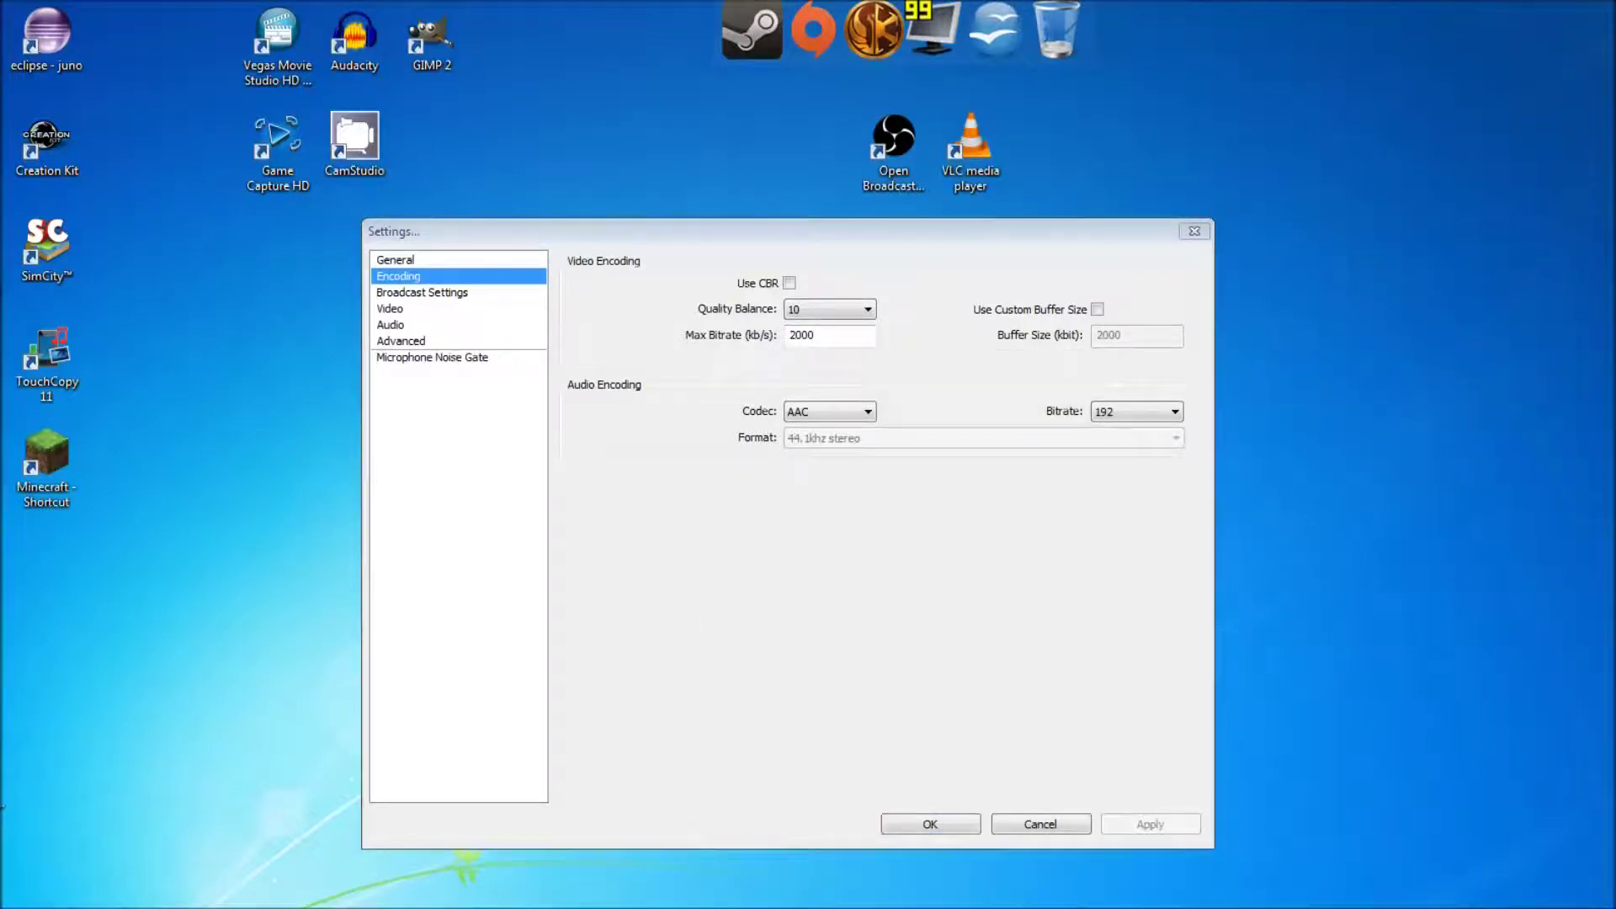
key("alt+Tab")
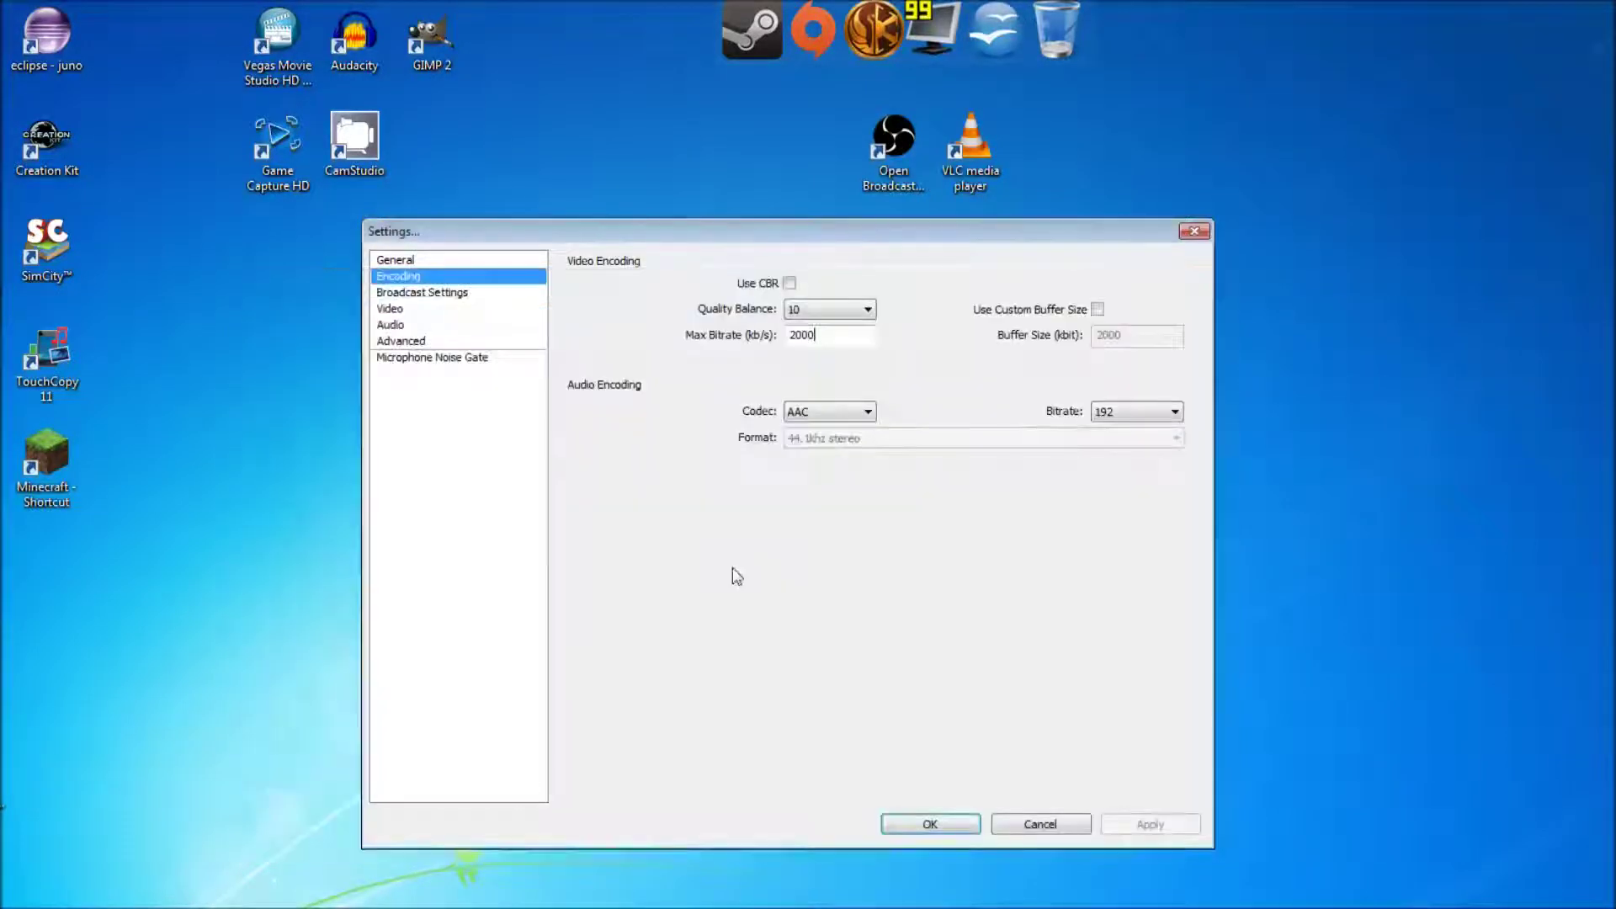
left_click(1140, 279)
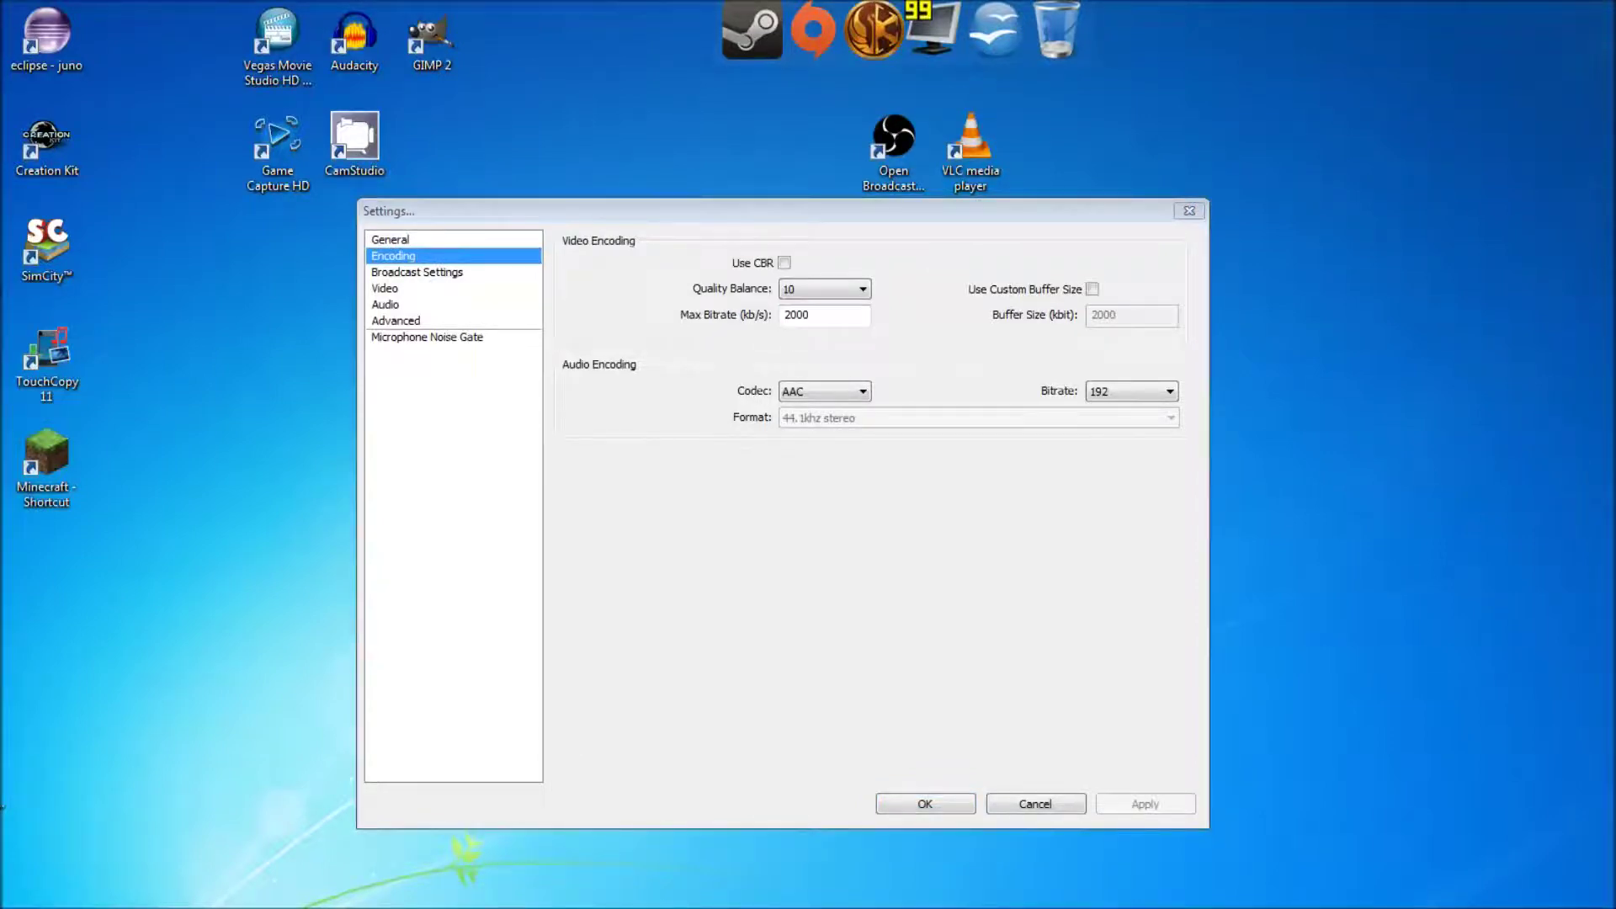
key("alt+Tab")
- Bring up the Stream Settings Estimator page in Chrome and raise the browser window
left_click_drag(831, 226, 874, 186)
left_click(524, 186)
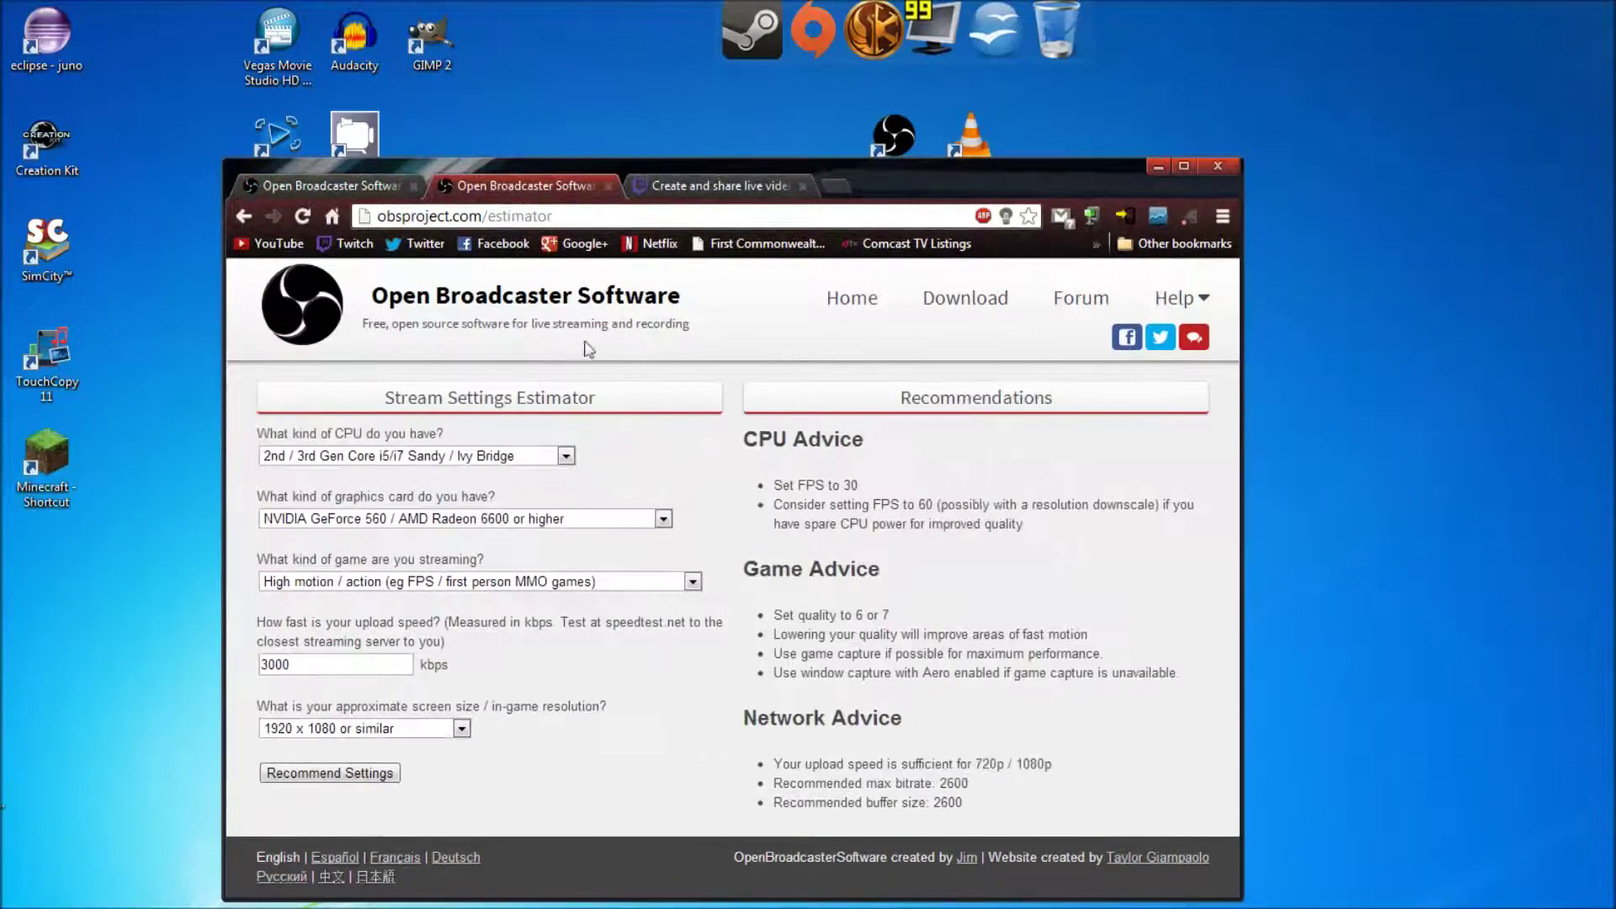
left_click_drag(887, 184, 884, 166)
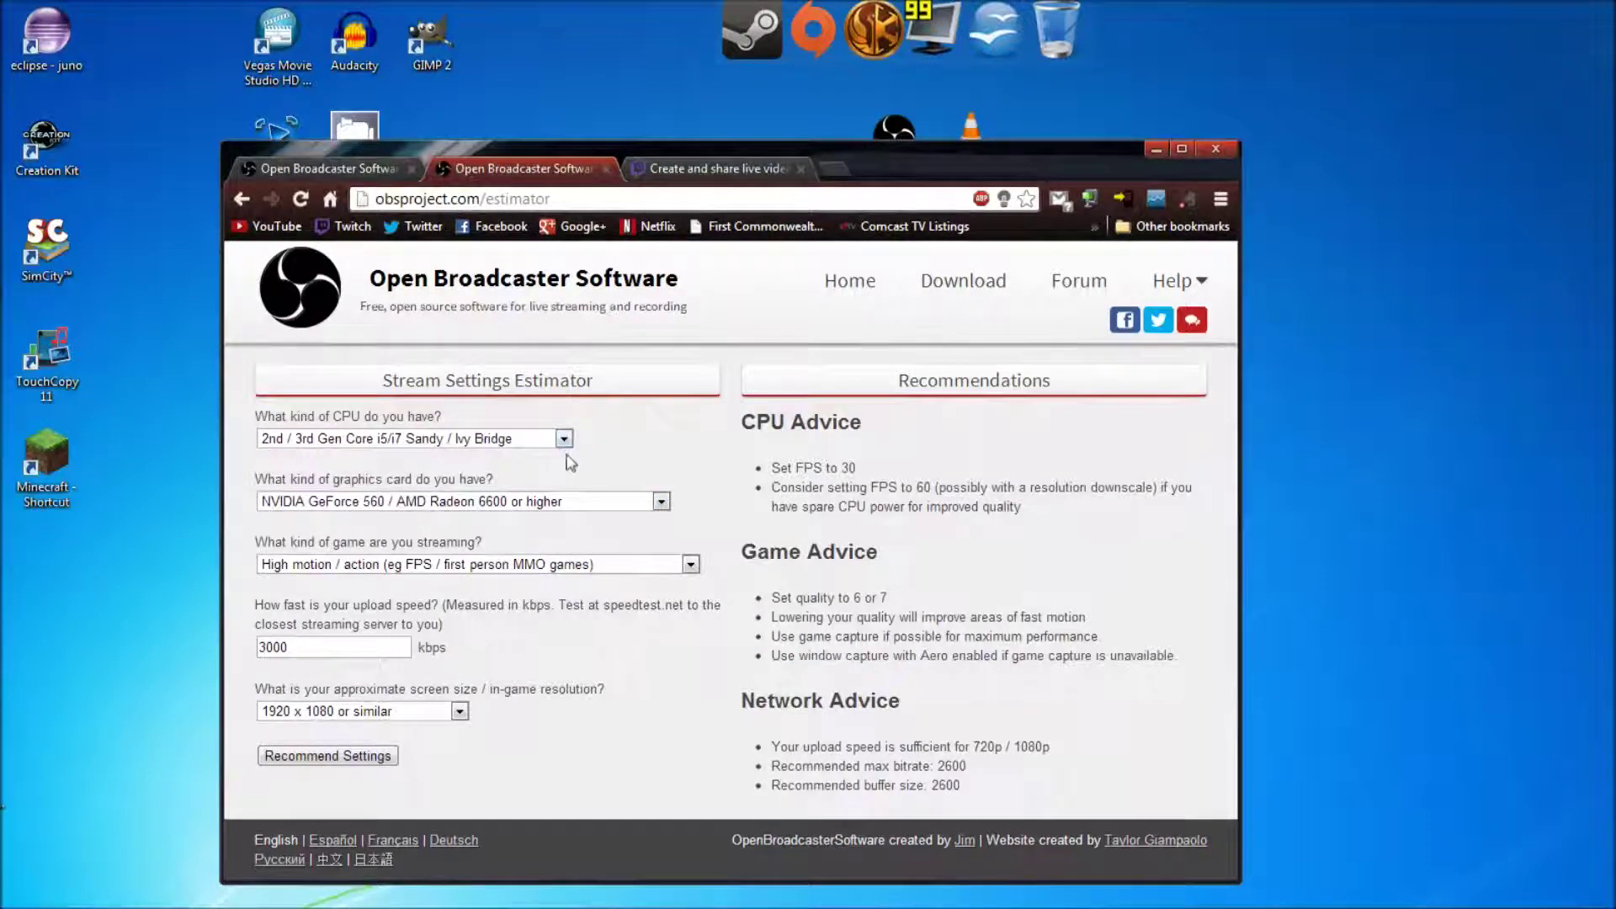
left_click(371, 647)
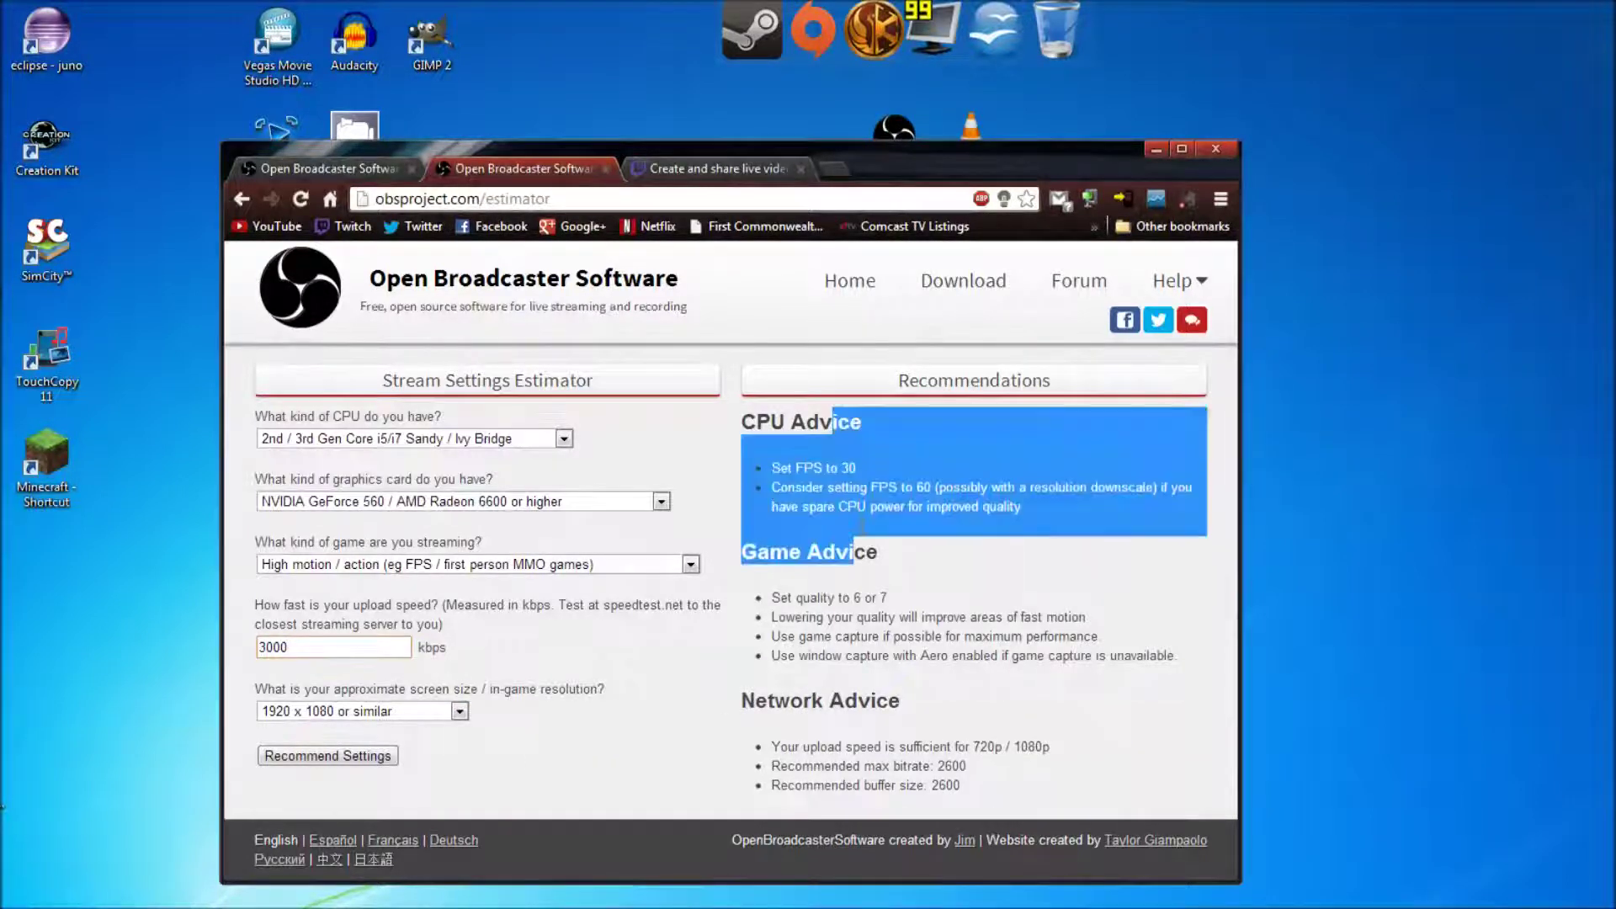
- Read the CPU advice, 60 FPS note, quality 6–7 tip and recommended max bitrate, then minimize Chrome
left_click_drag(930, 455, 791, 551)
left_click(966, 563)
left_click_drag(790, 491, 1003, 572)
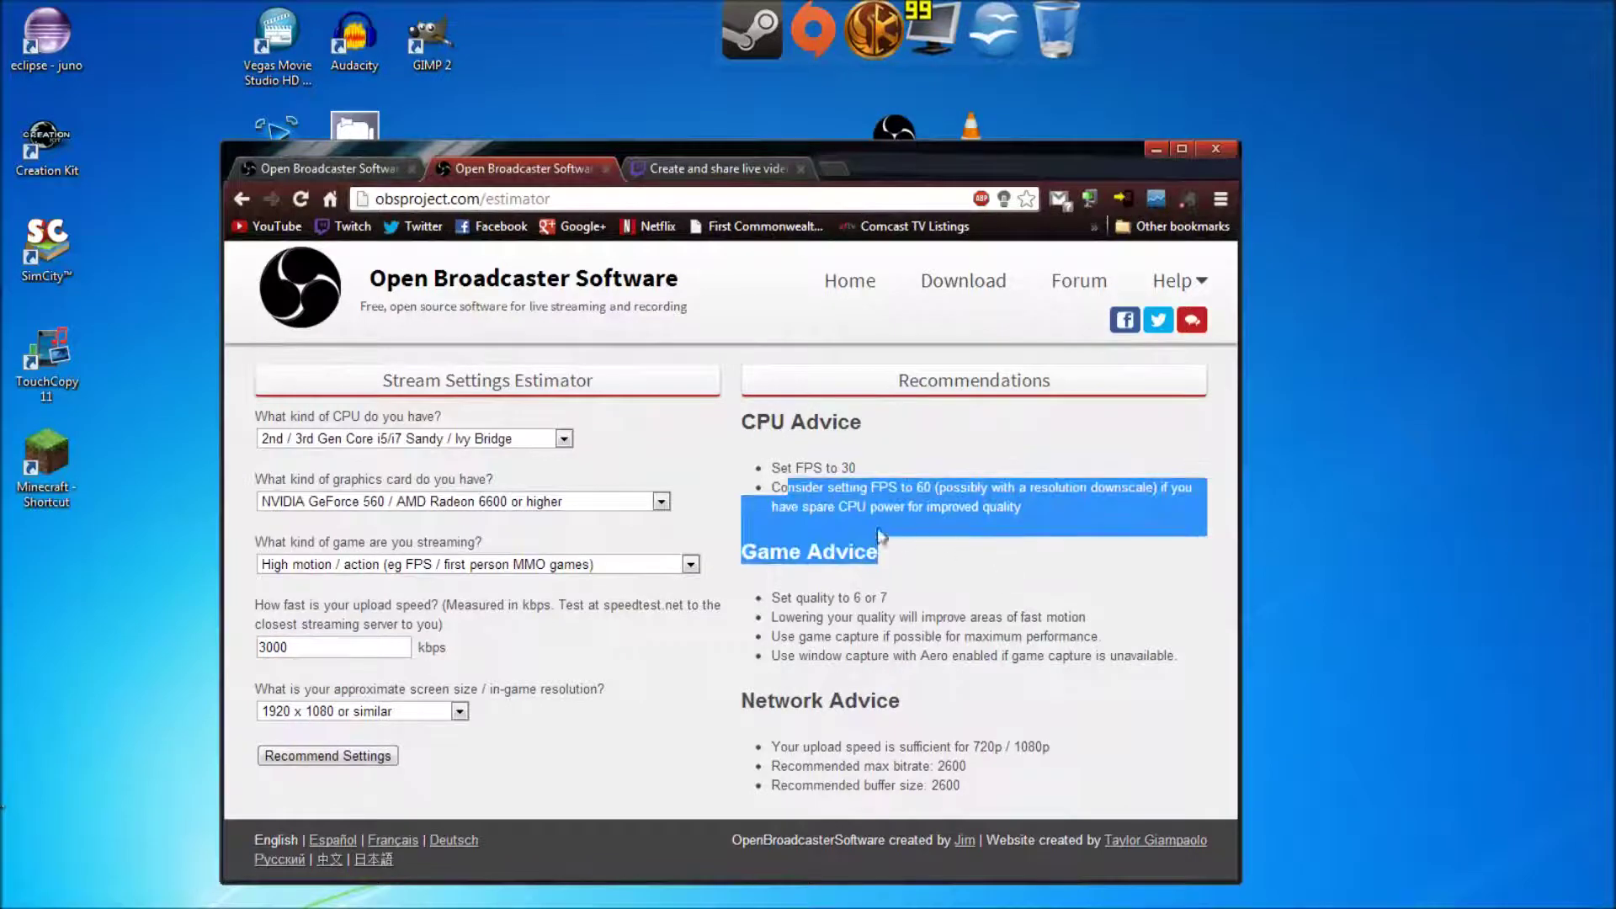
left_click(790, 496)
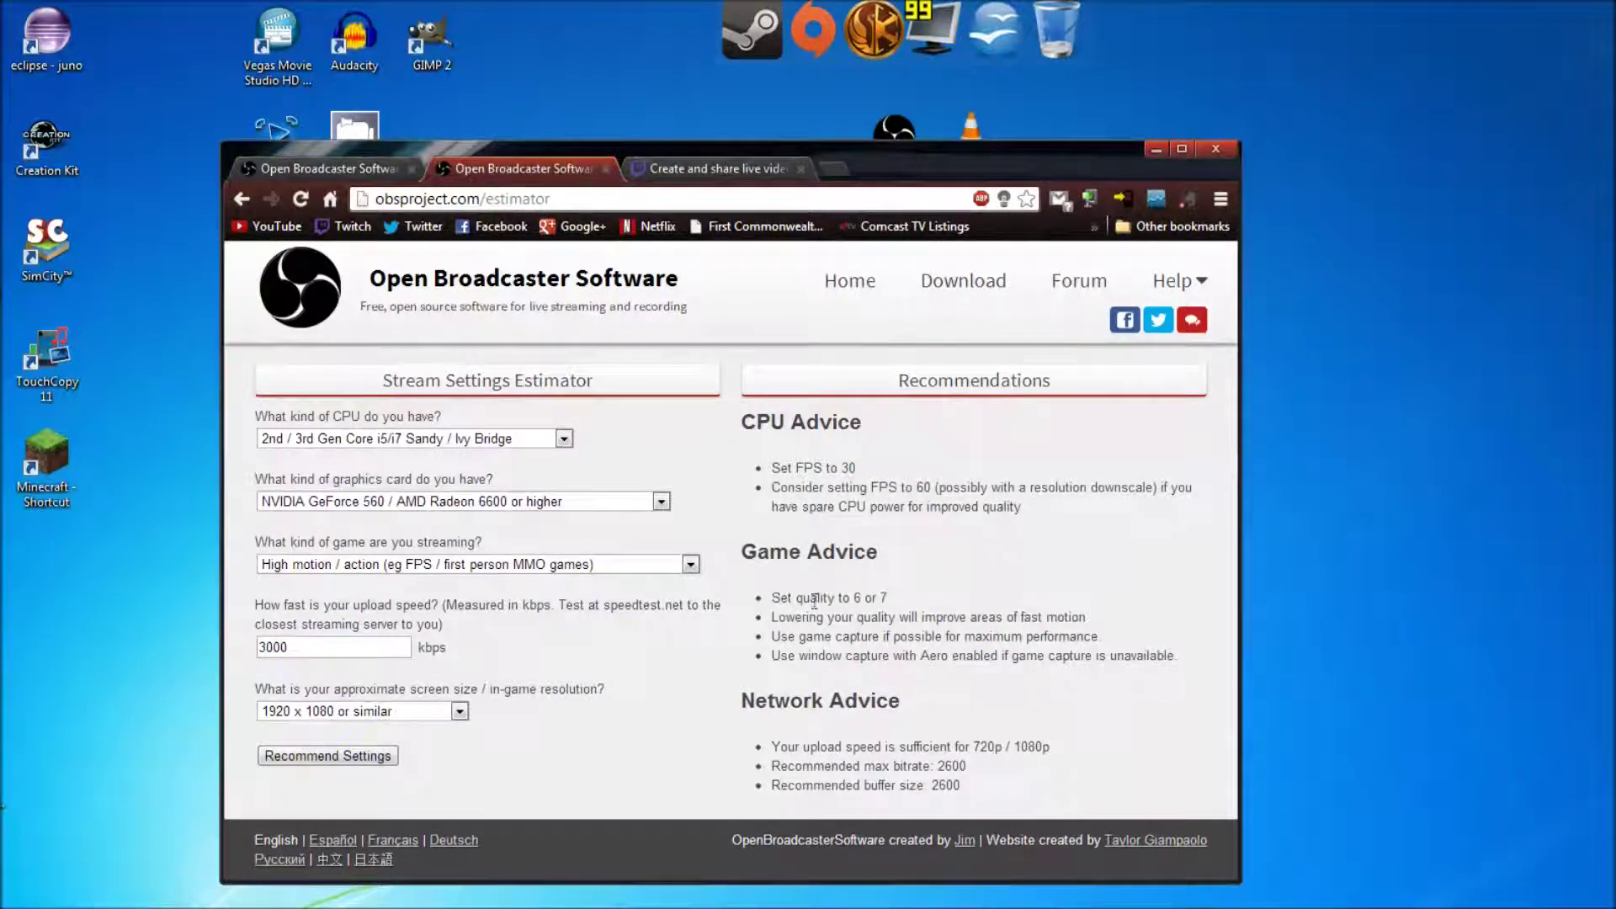
left_click_drag(818, 599, 937, 617)
left_click(937, 616)
left_click_drag(848, 766, 902, 766)
left_click(920, 791)
left_click(1155, 152)
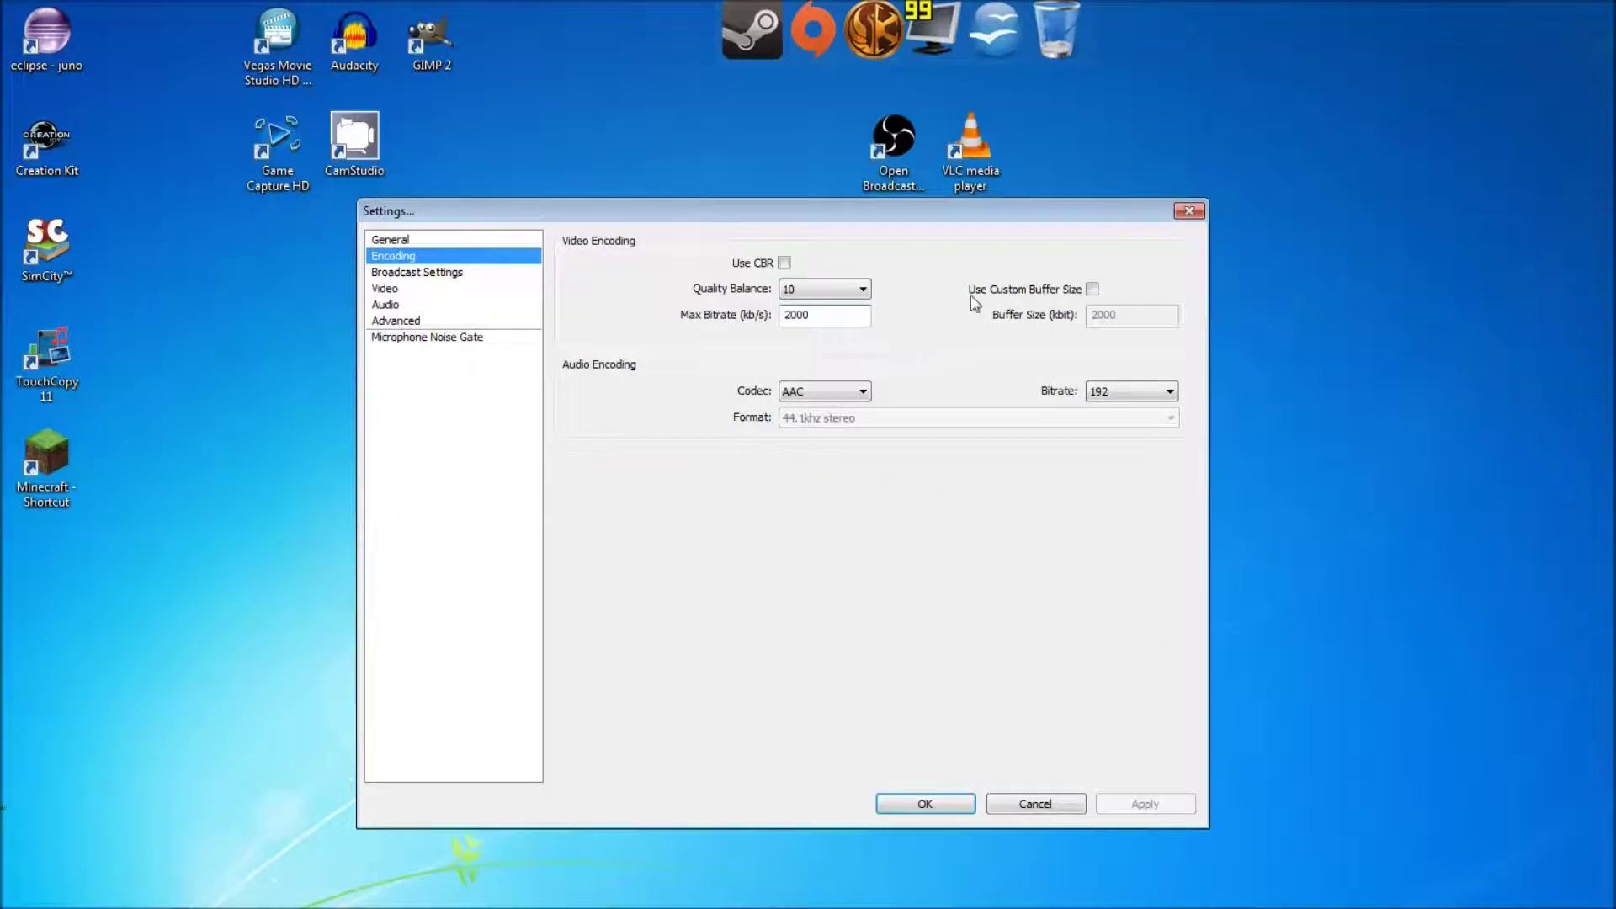
left_click(1026, 292)
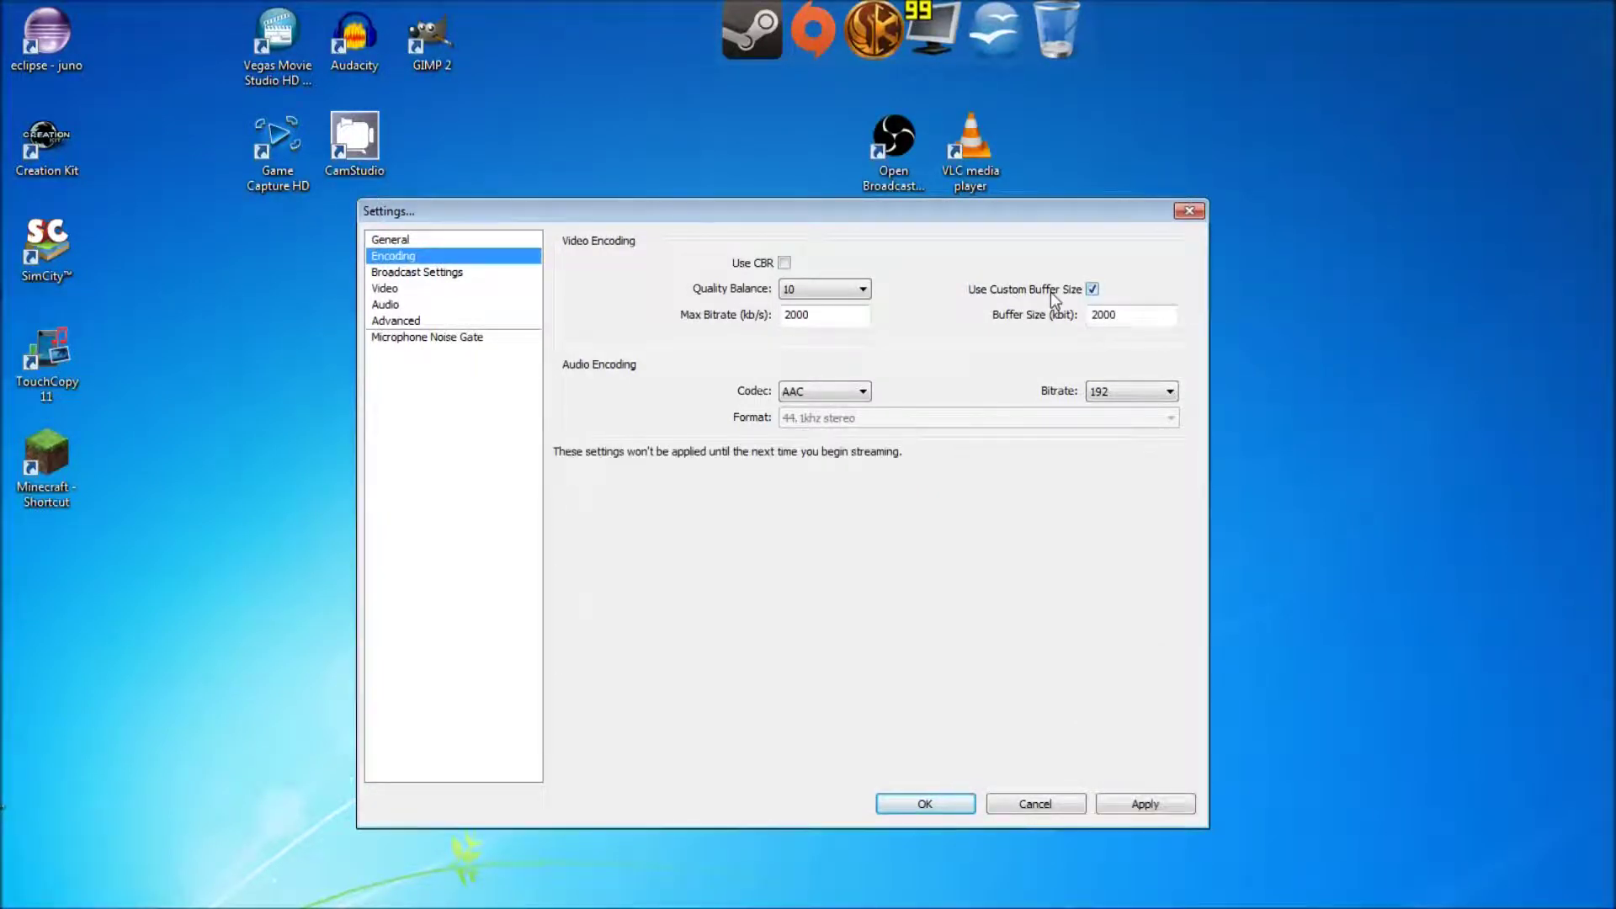
left_click(1052, 293)
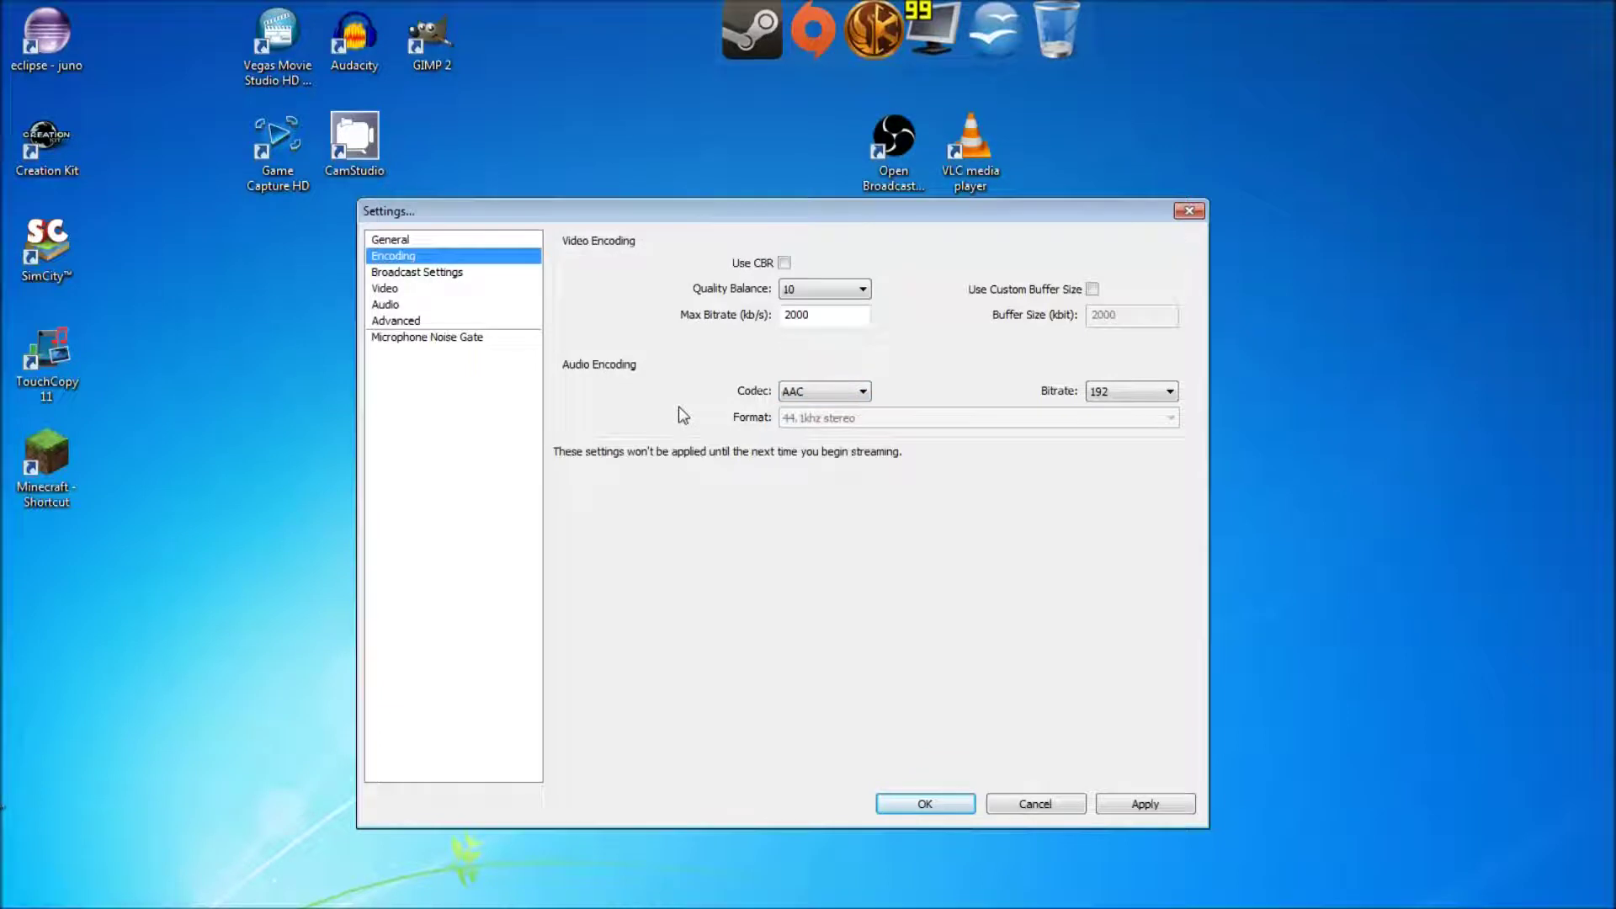
left_click(827, 394)
left_click(828, 396)
left_click(1152, 399)
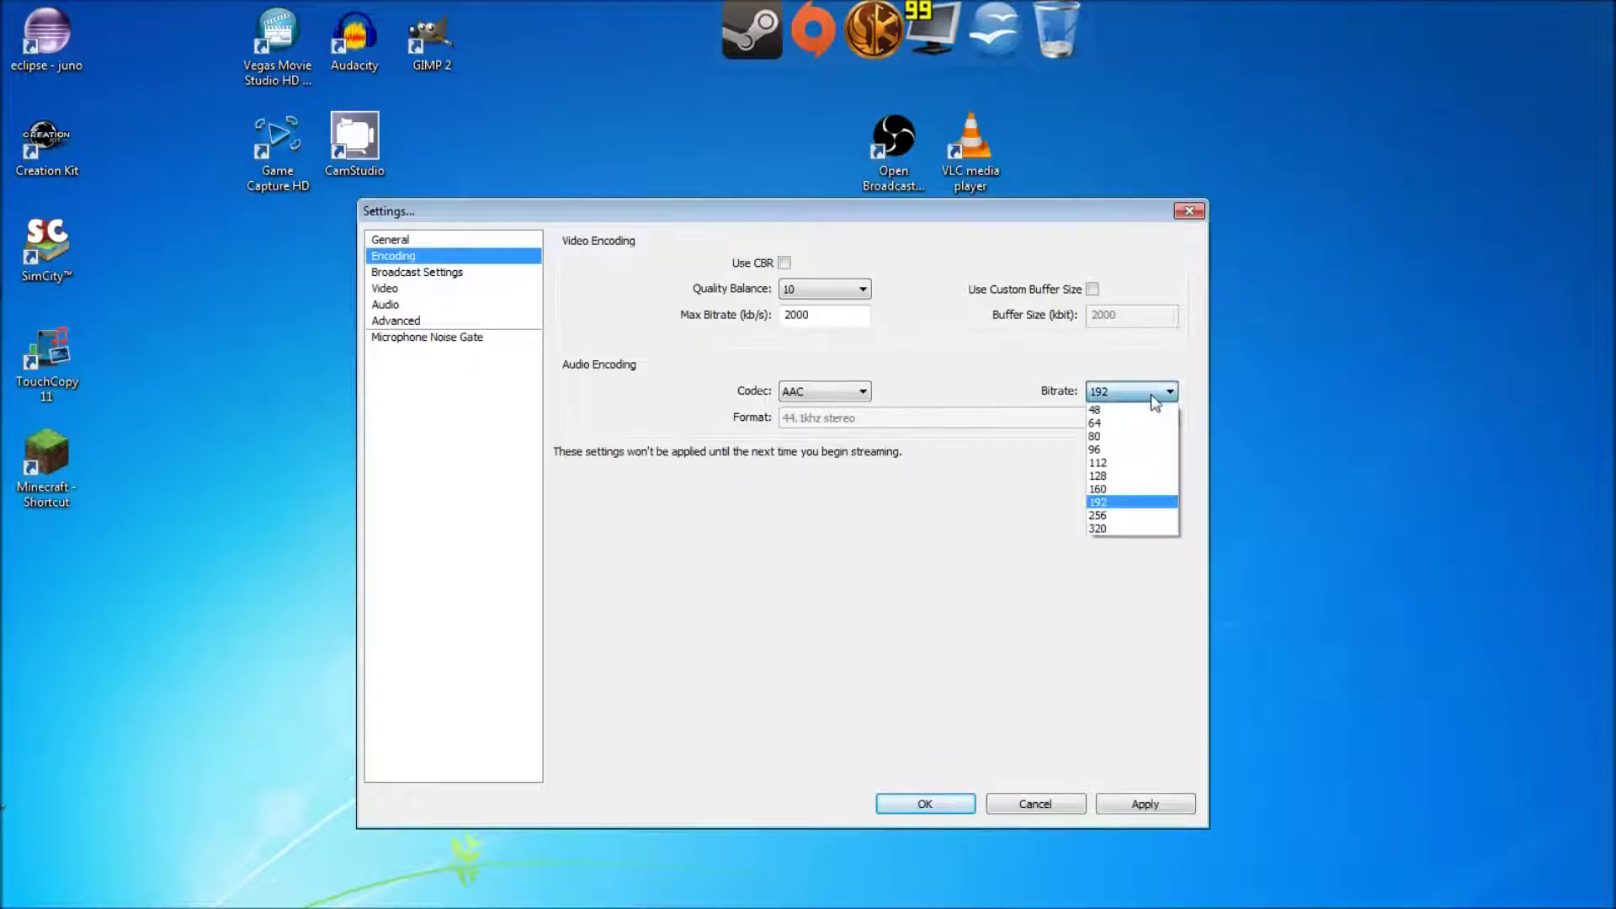
left_click(1151, 503)
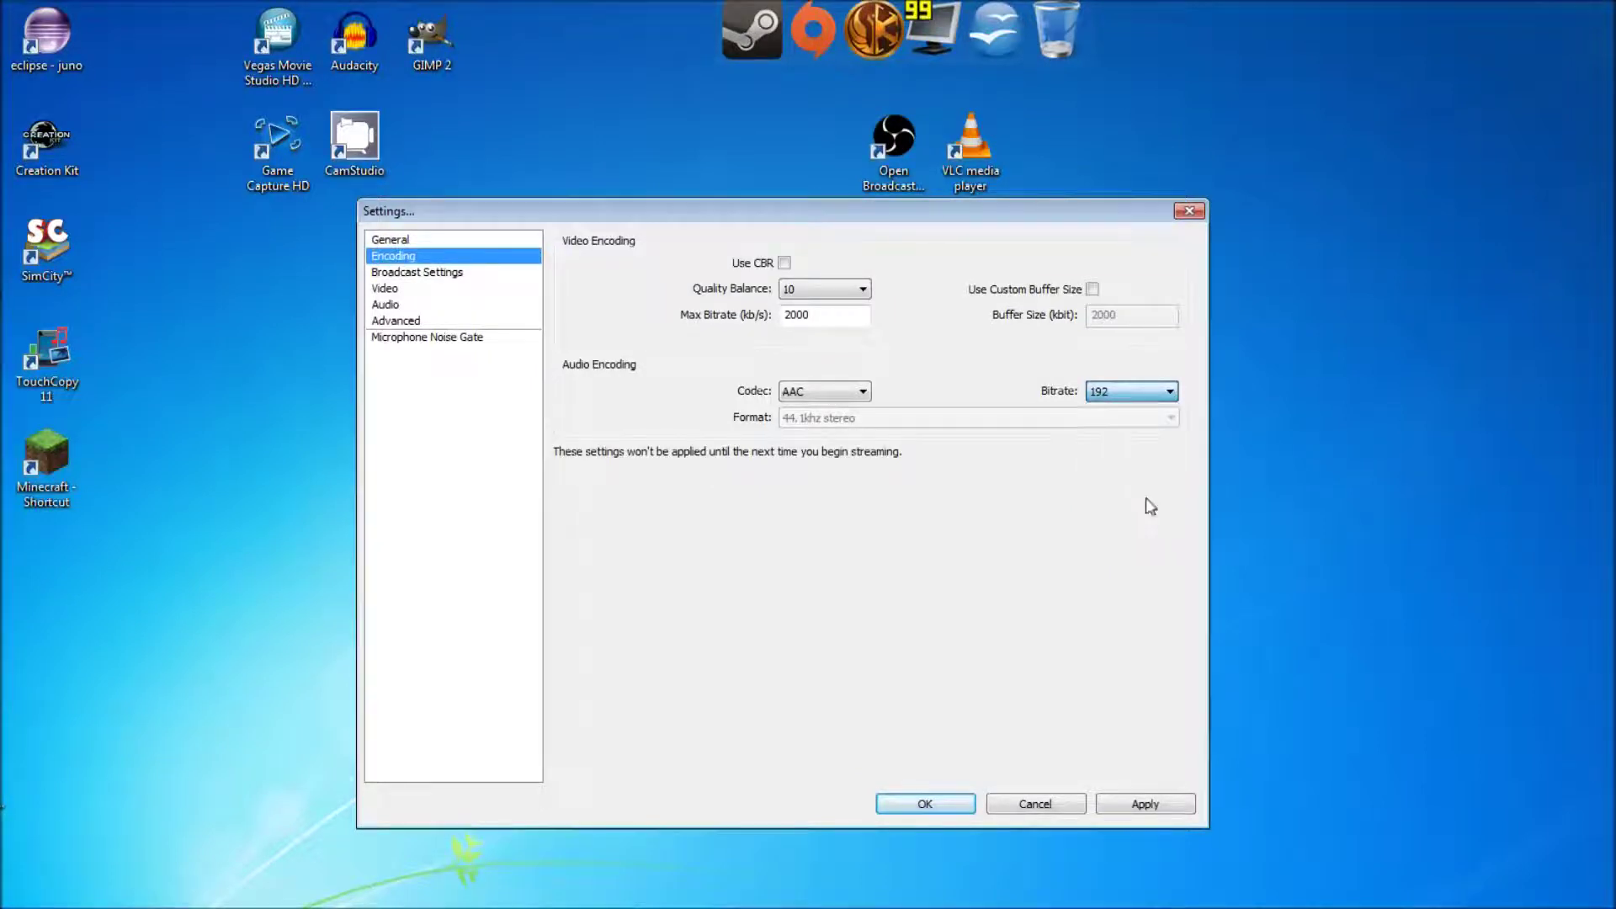
left_click(1146, 396)
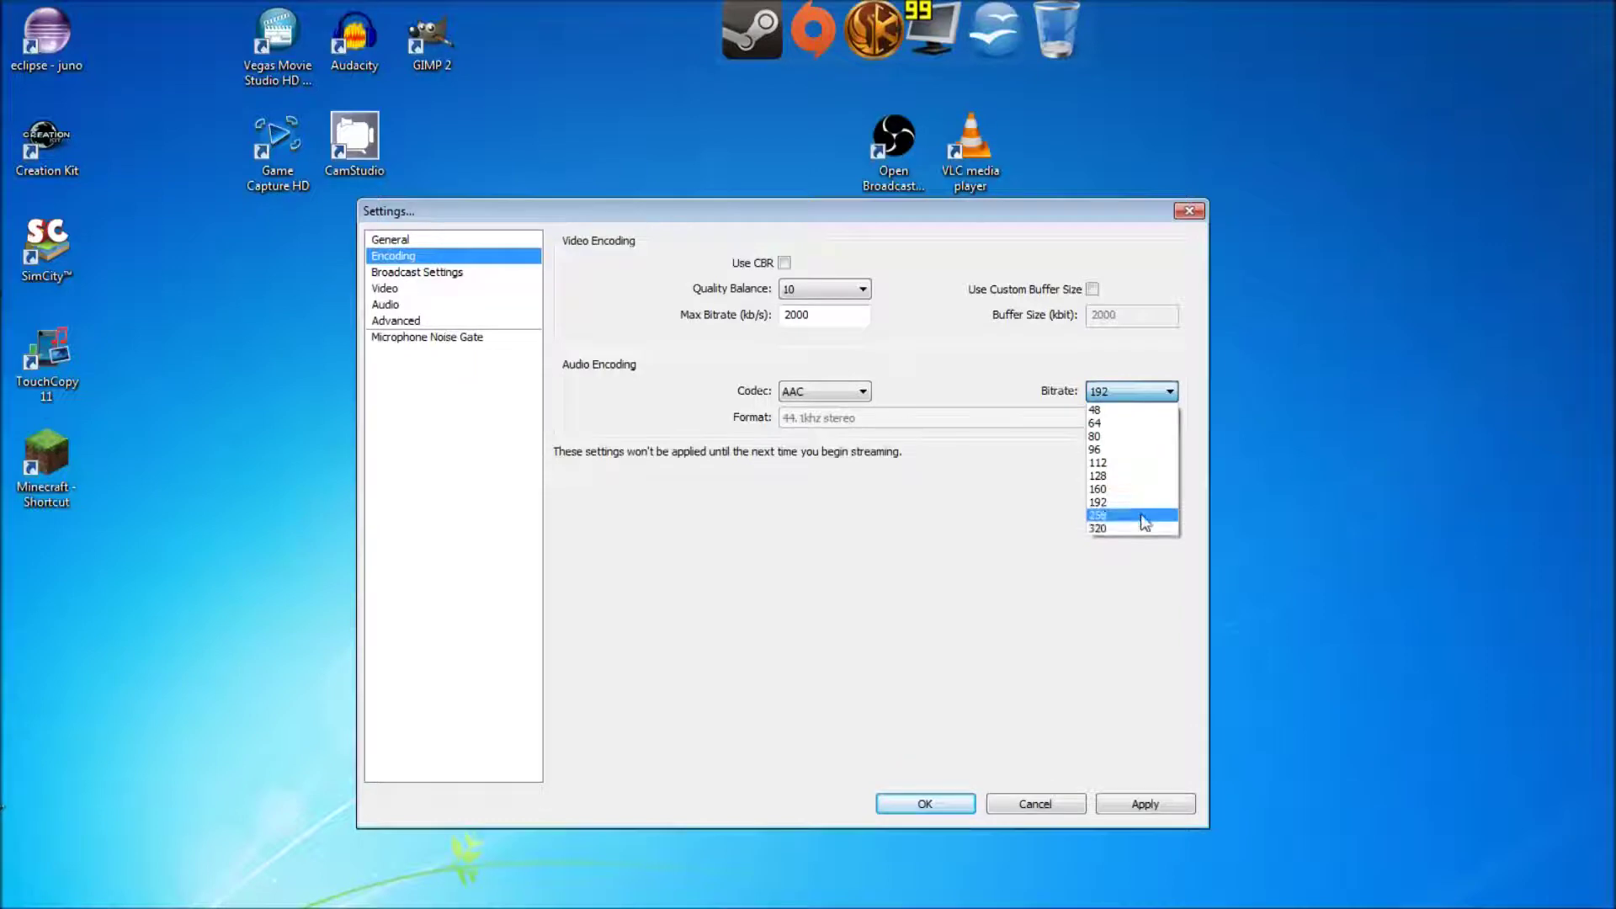
left_click(1143, 504)
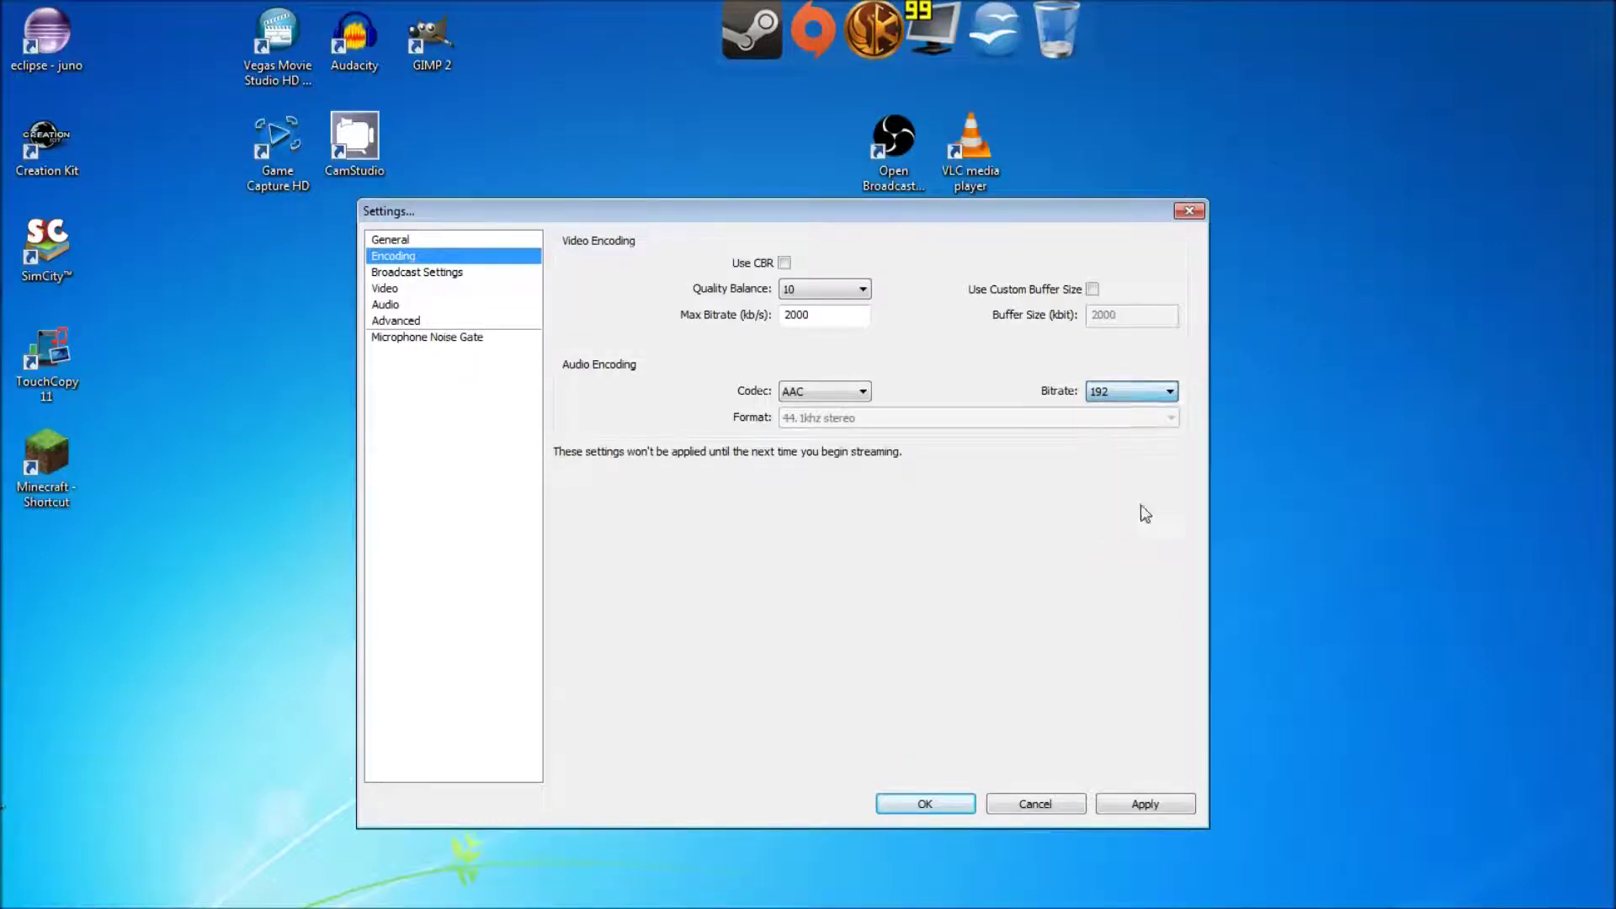
left_click(1153, 396)
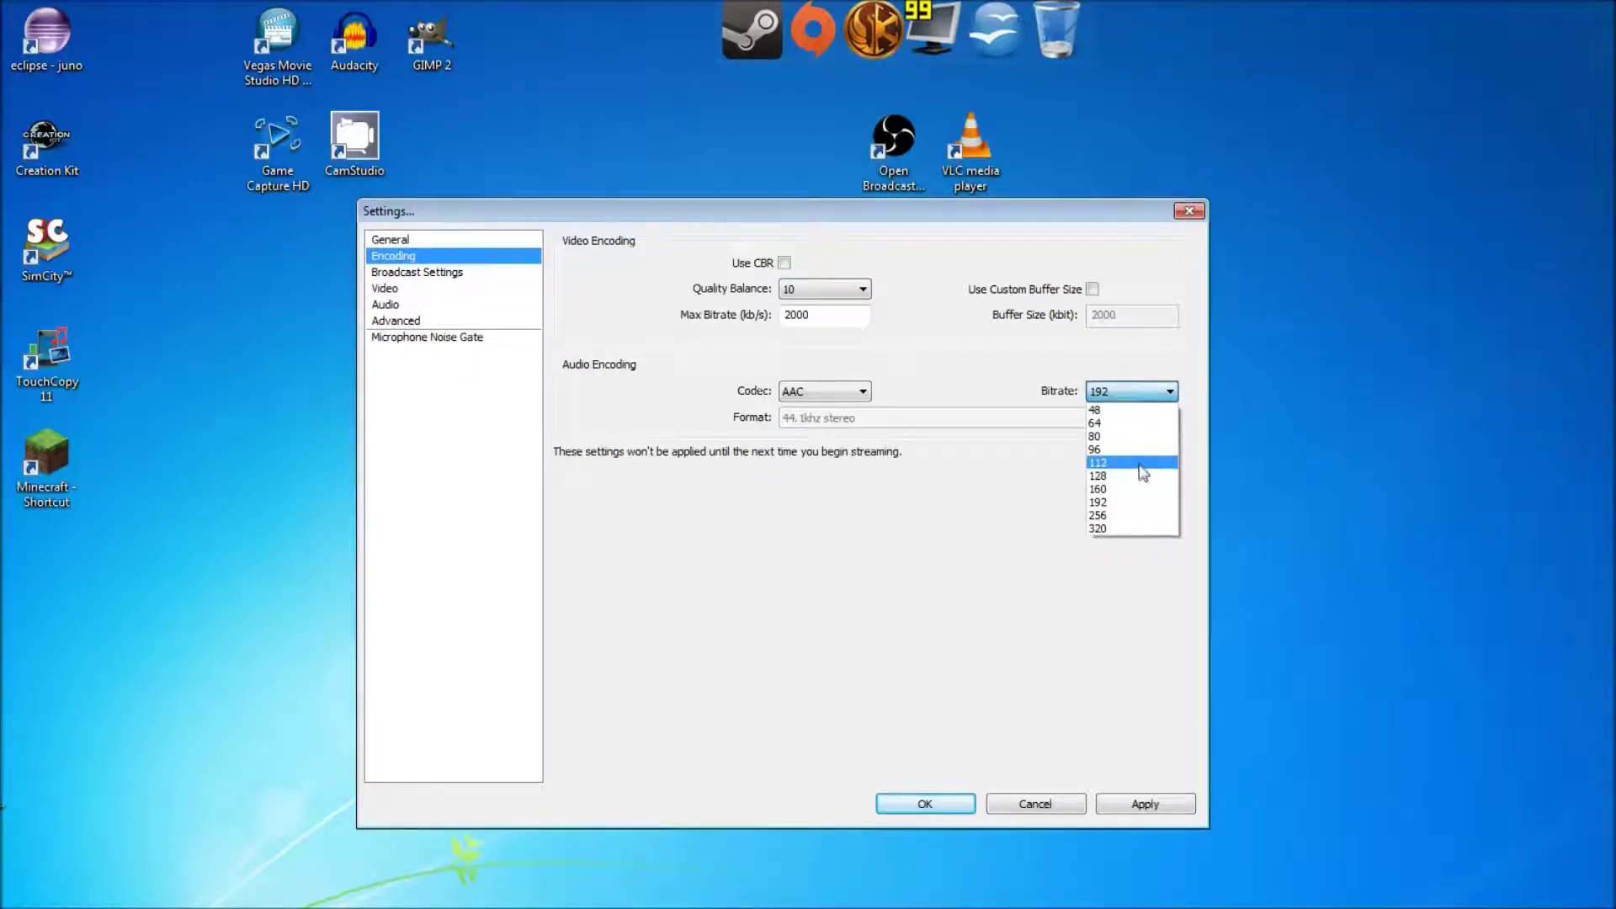
left_click(1149, 509)
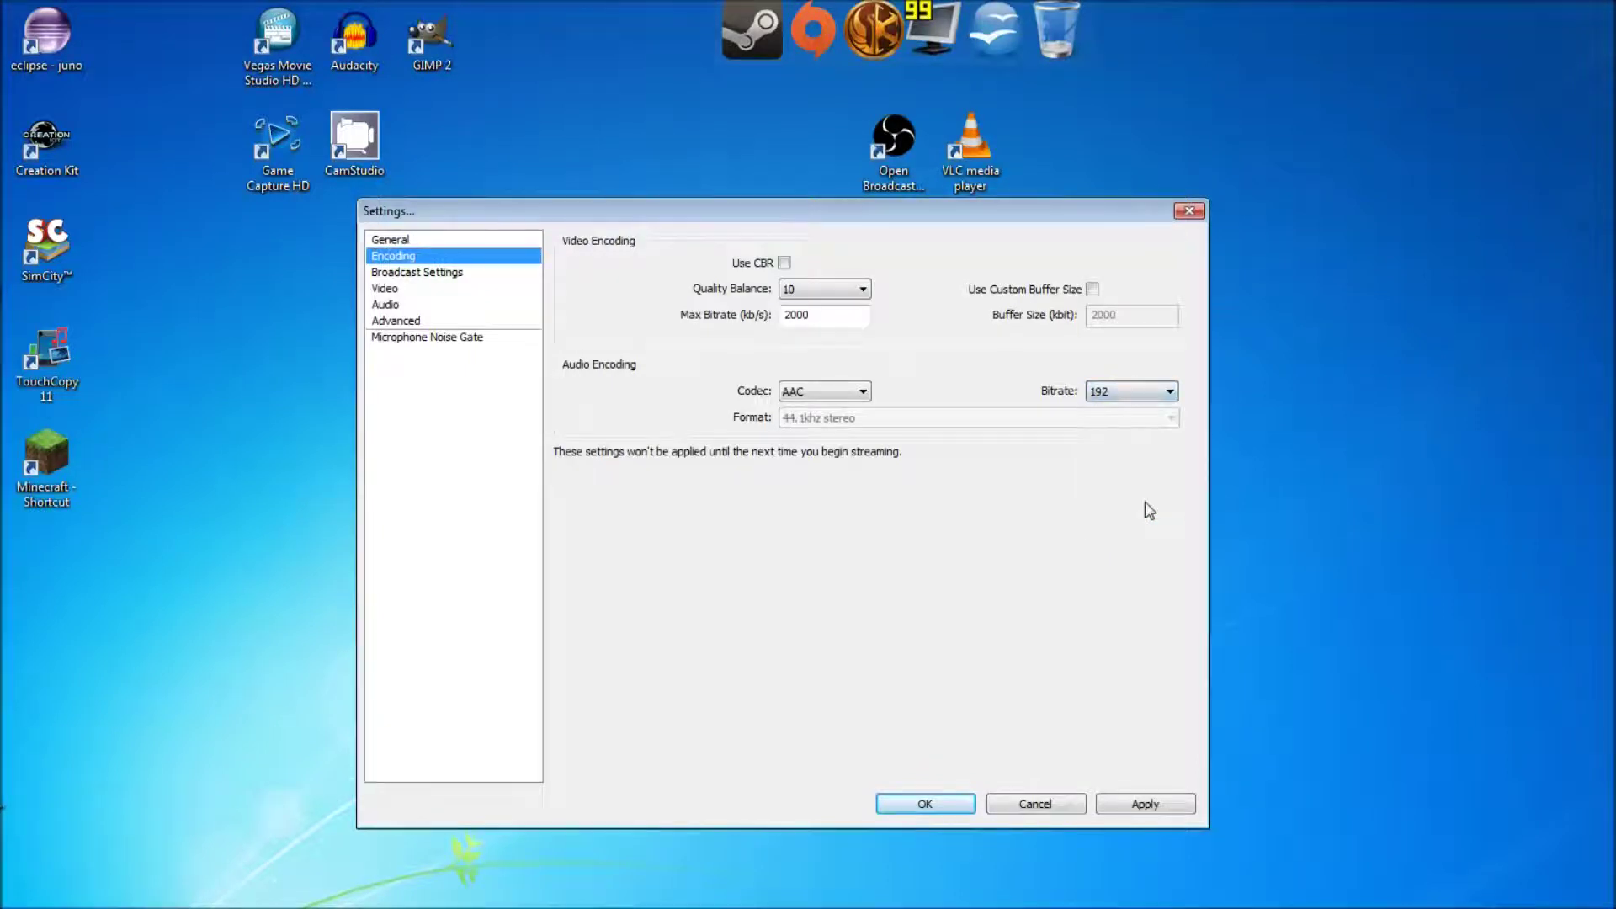
- Go to Broadcast Settings without applying encoding changes and inspect the server and stream key fields
left_click(443, 274)
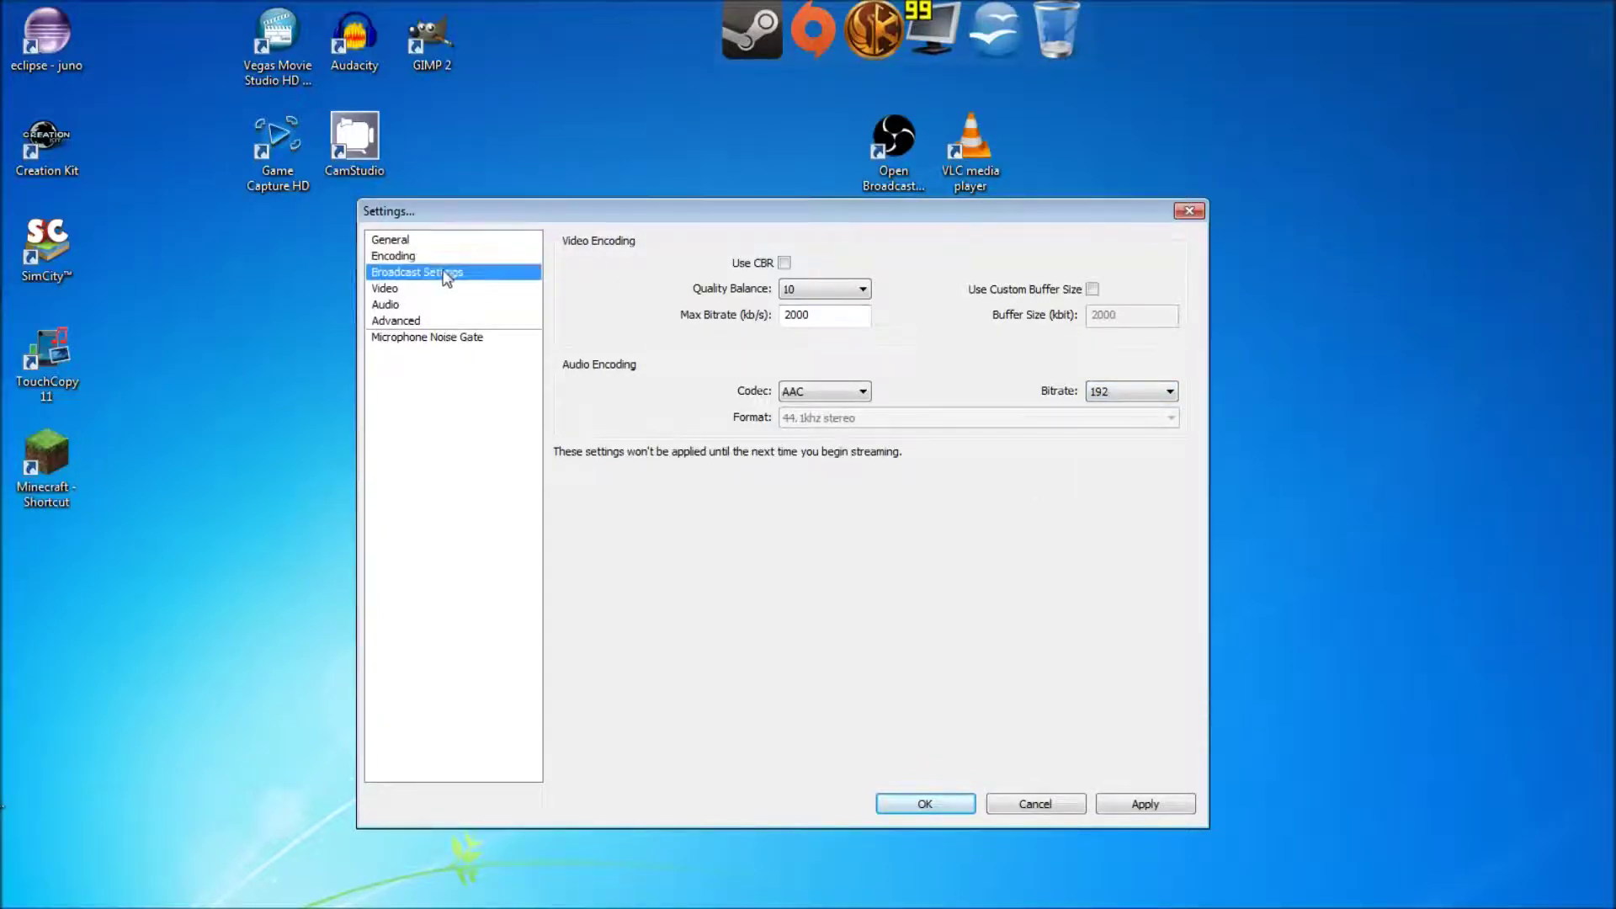
left_click(926, 597)
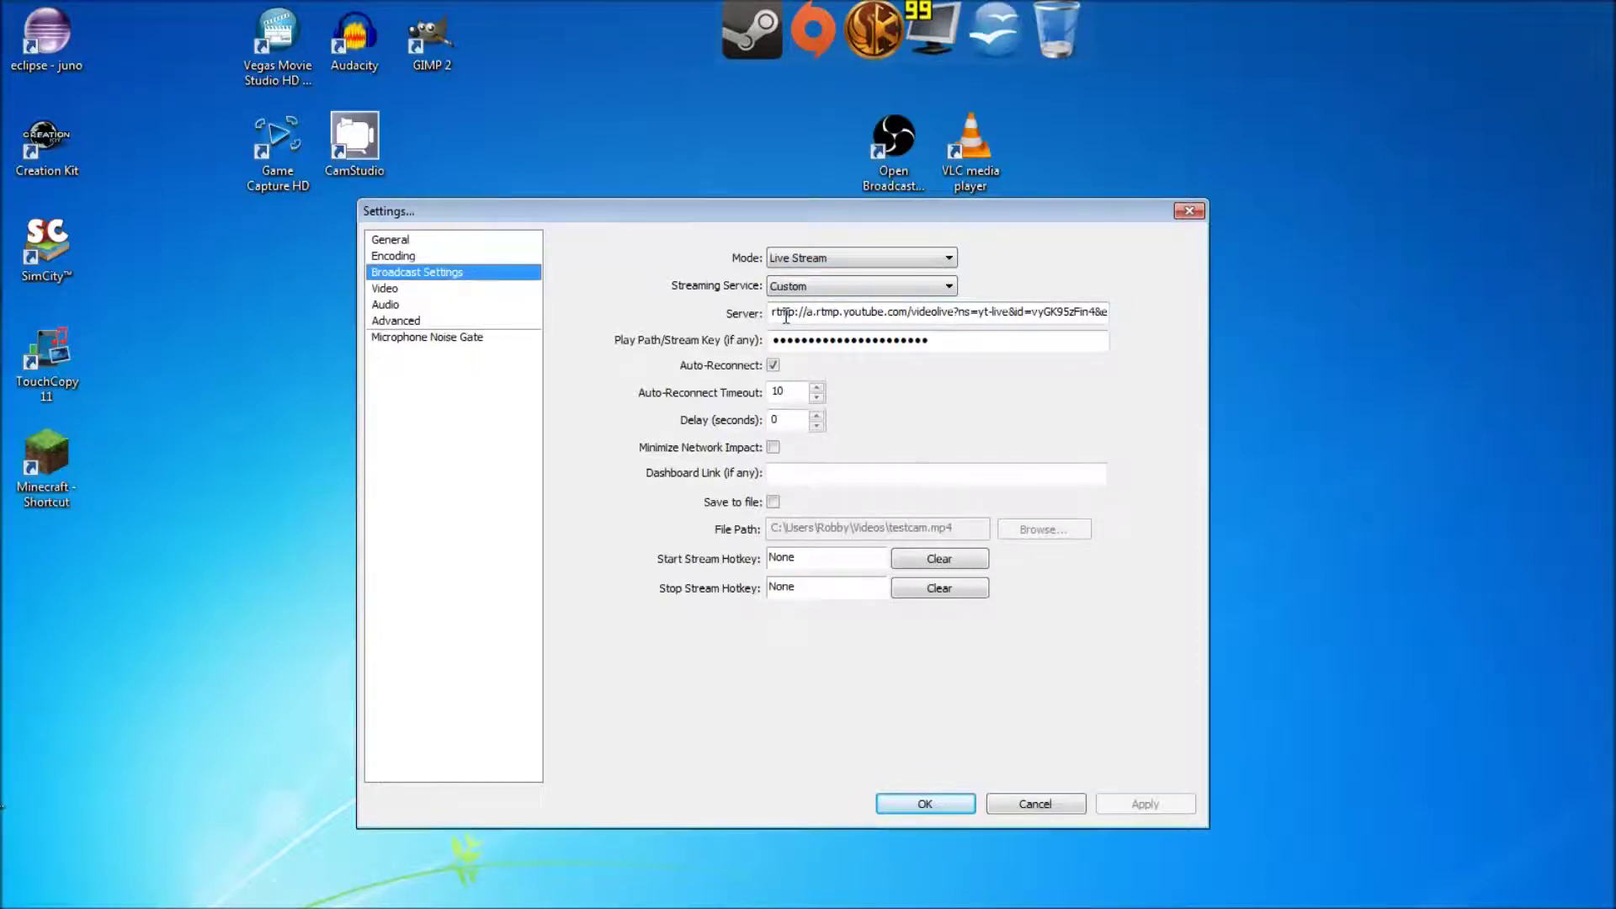
left_click(975, 344)
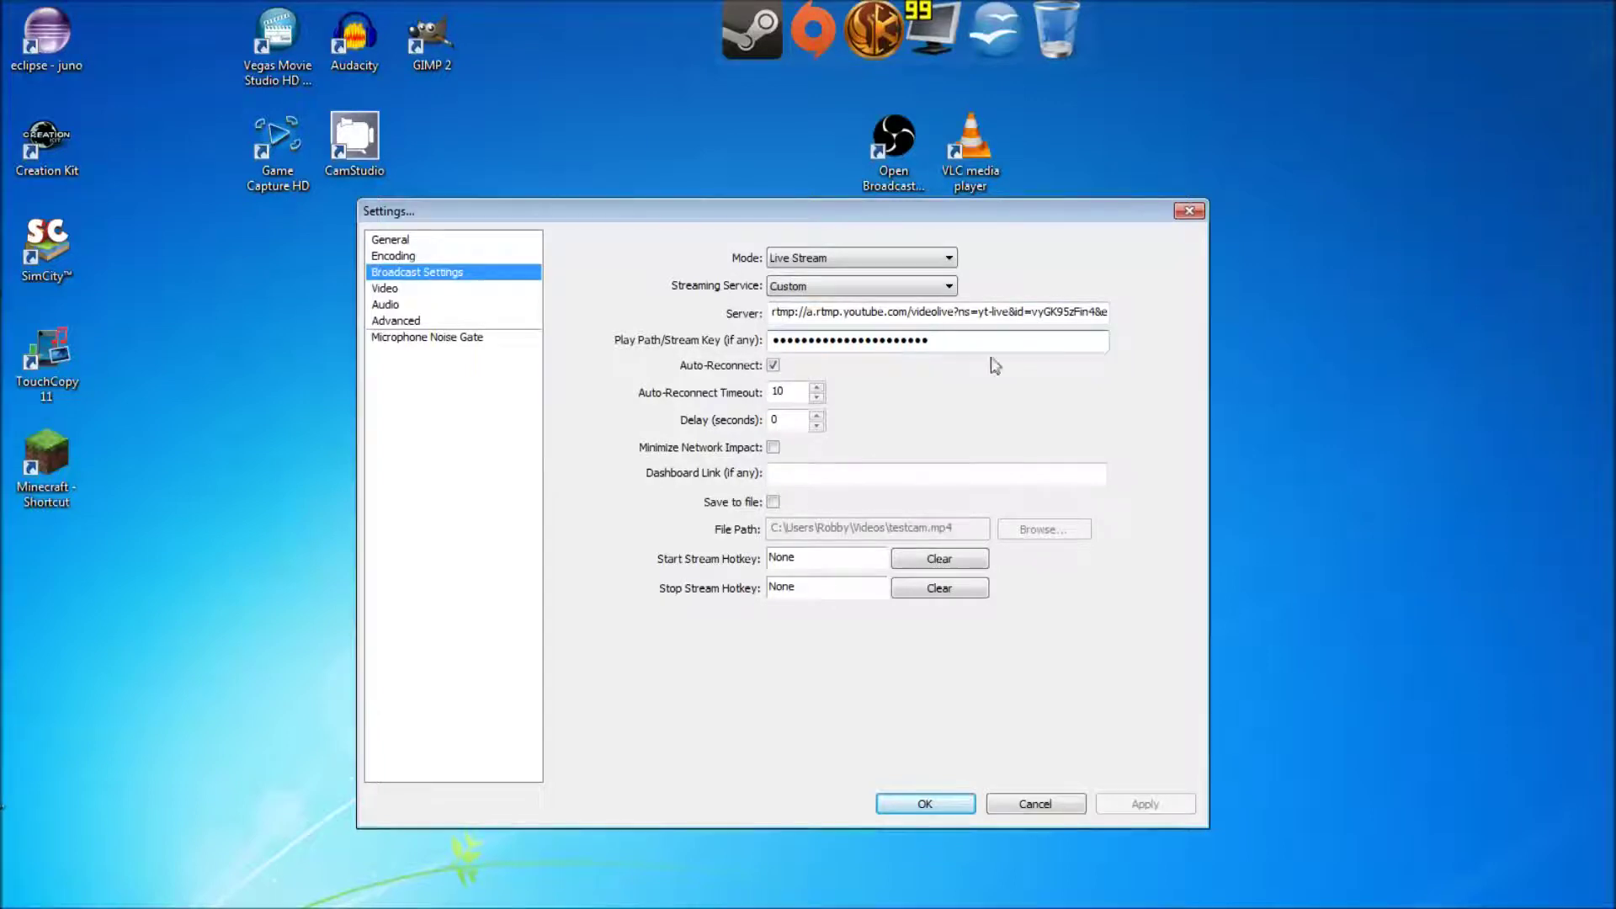
left_click(915, 311)
left_click(958, 341)
- Keep Live Stream mode and choose Twitch / Justin.tv as the streaming service
left_click(949, 259)
left_click(943, 299)
left_click(949, 287)
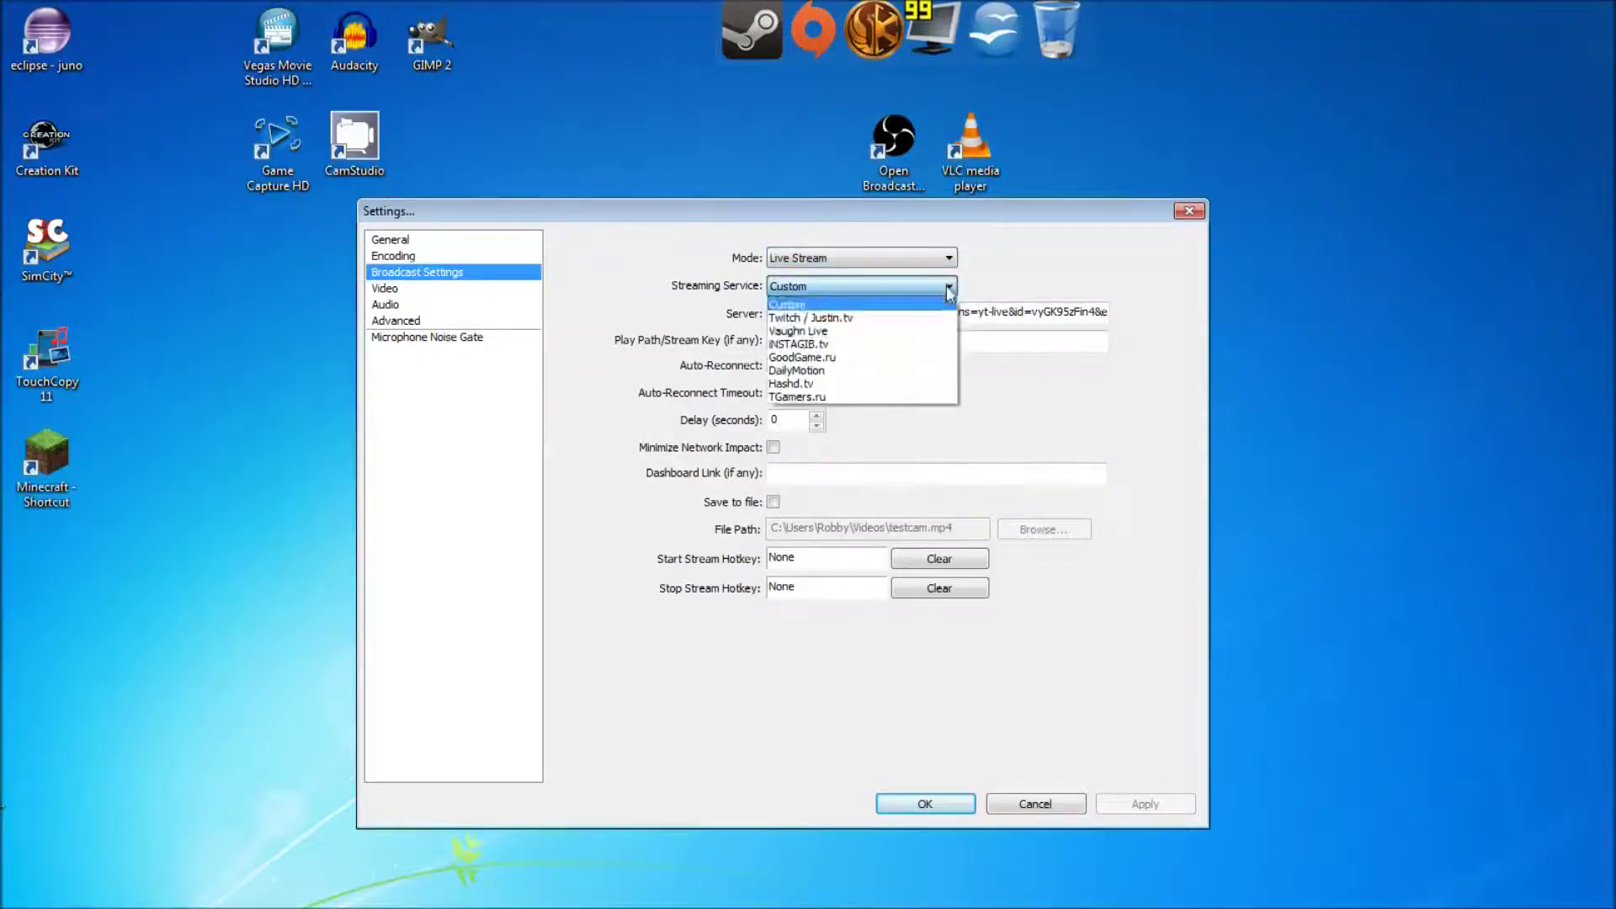
left_click(924, 318)
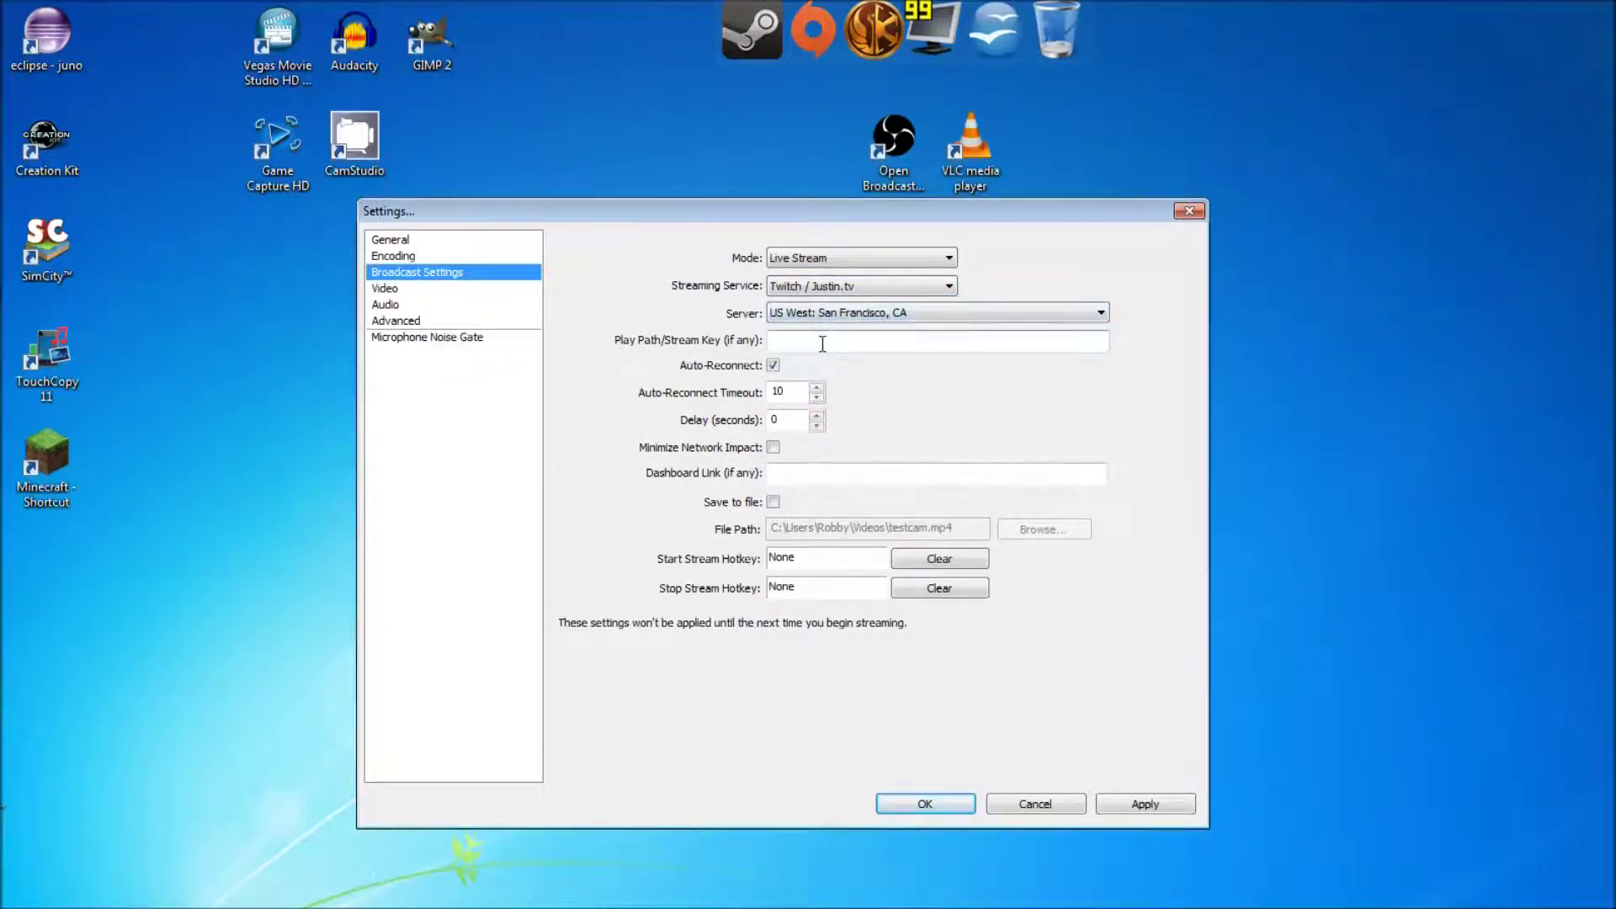
left_click(779, 343)
key("alt+Tab")
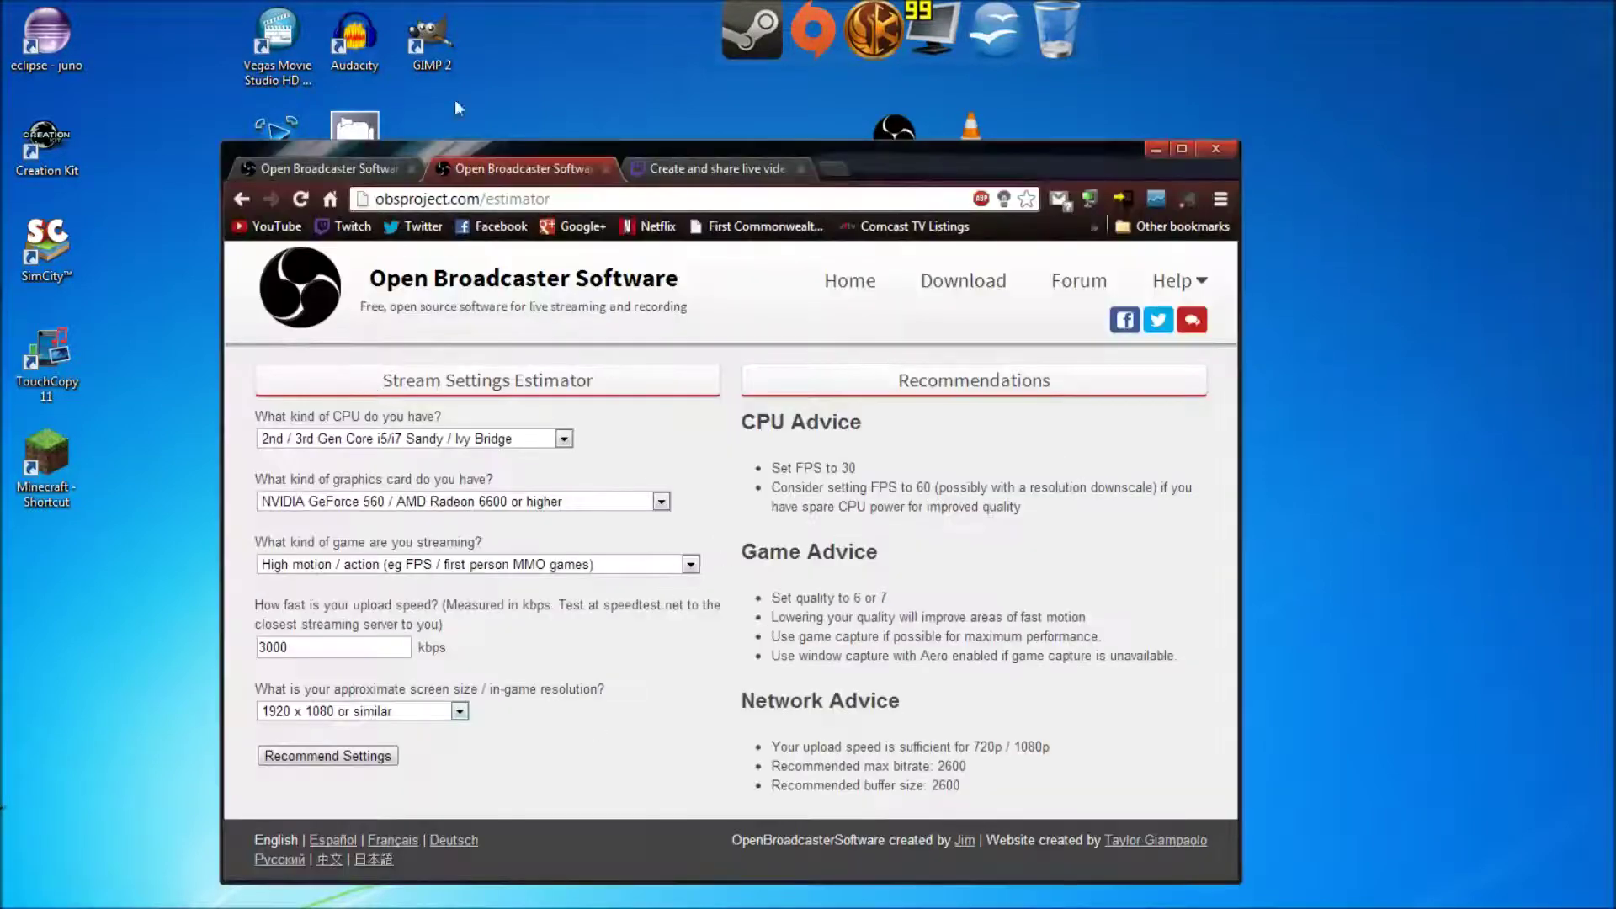
left_click(708, 169)
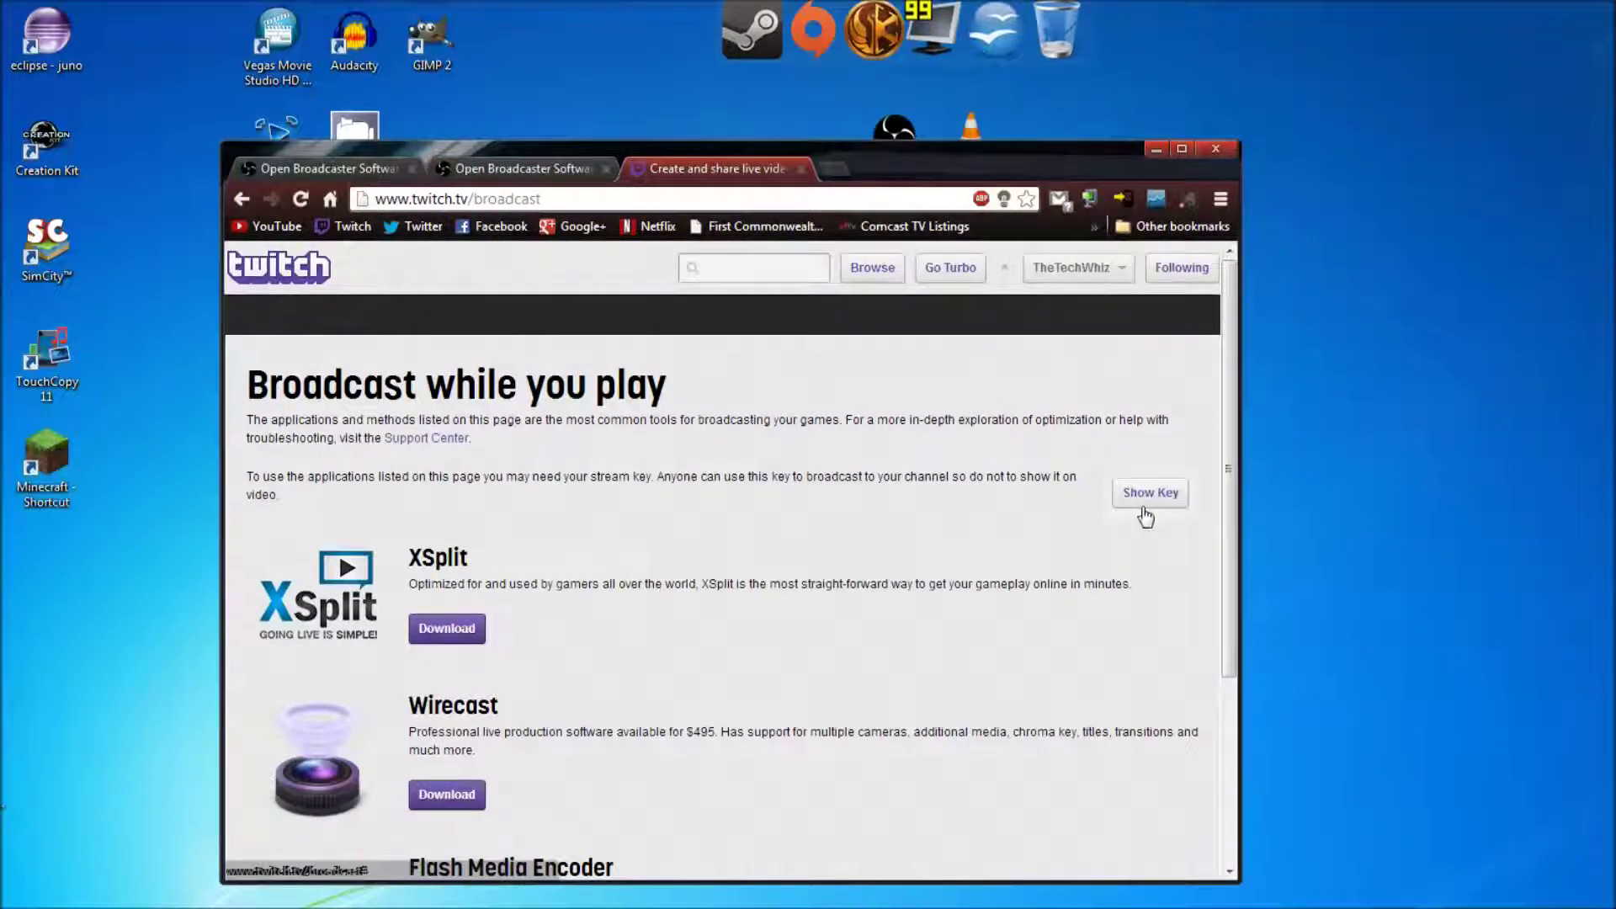
left_click(1156, 147)
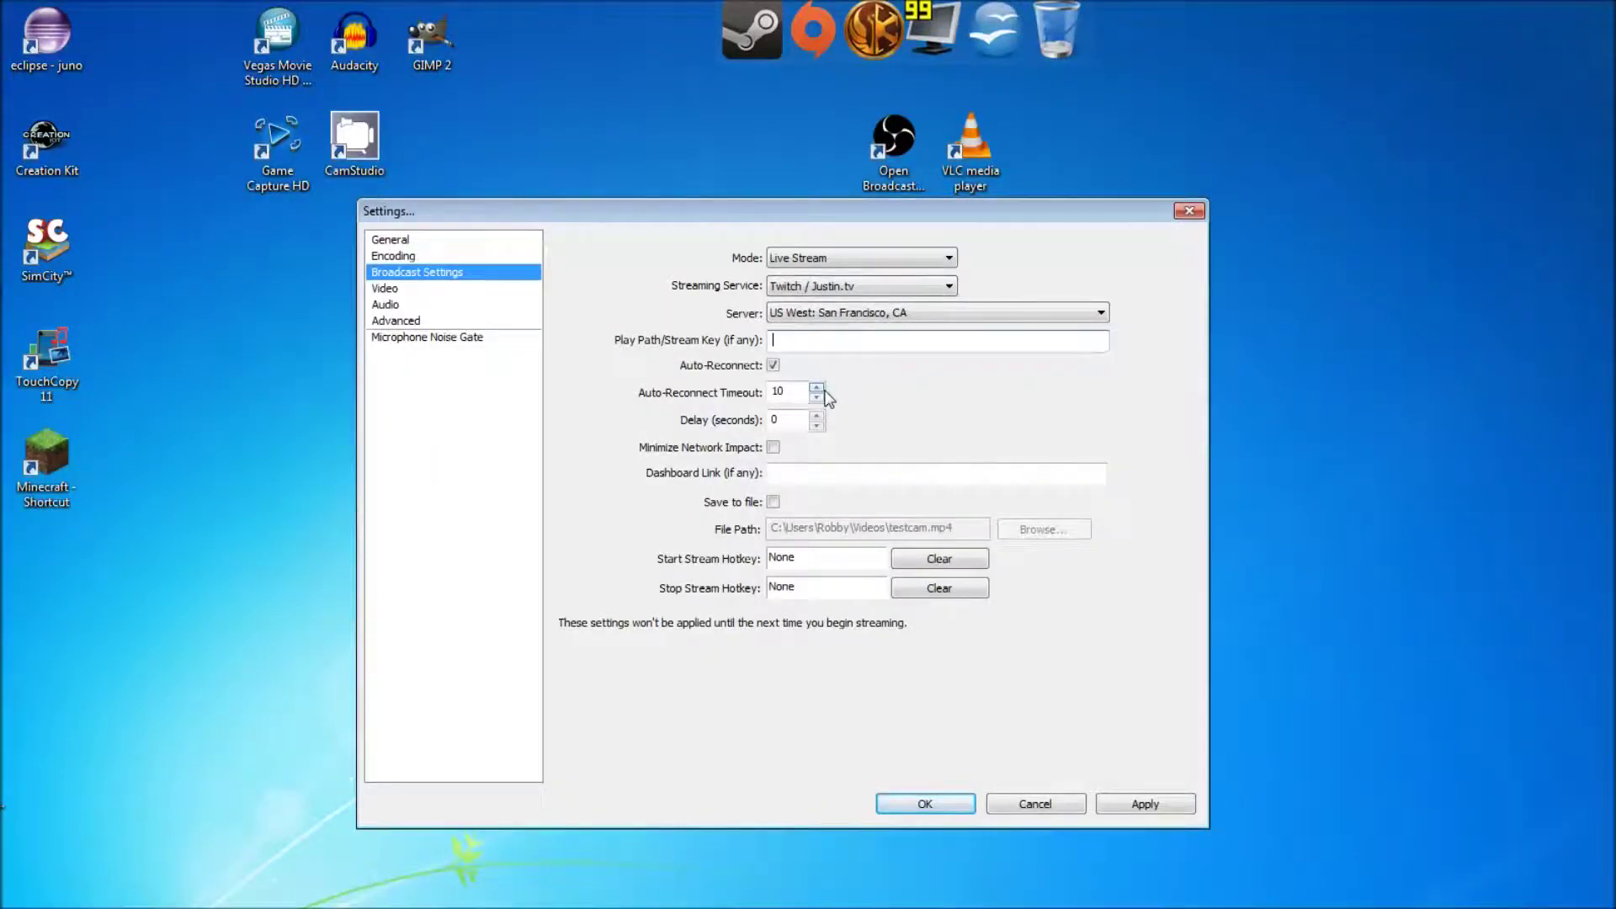
- Select US East: Ashburn, VA (Secondary) as the Twitch server and shift the Settings dialog up-left
left_click(854, 312)
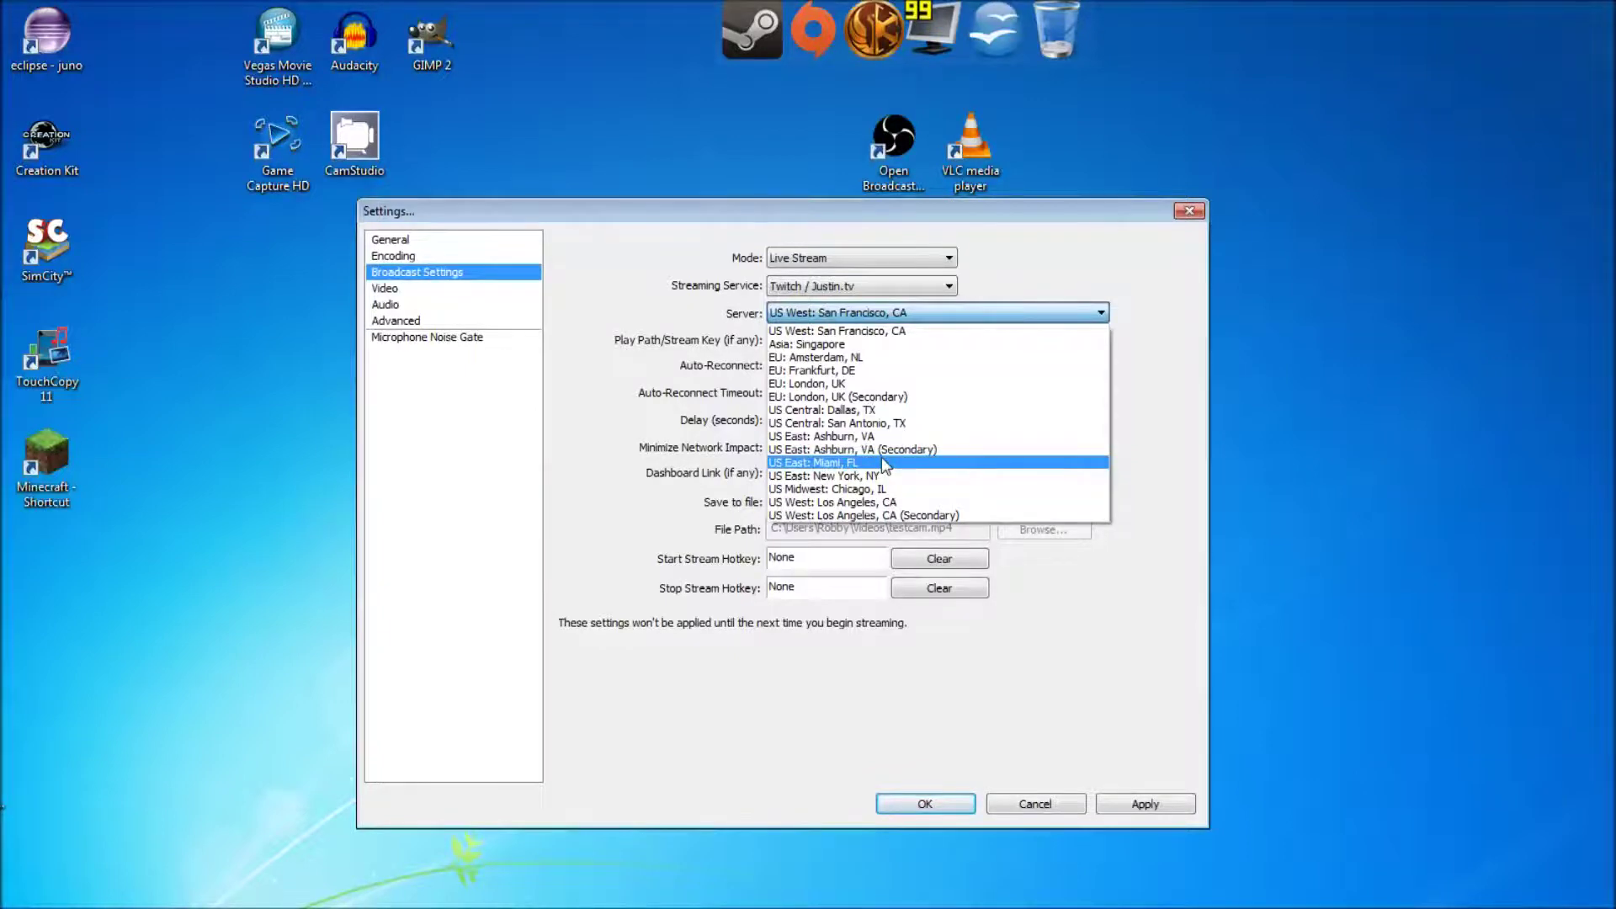
left_click(885, 451)
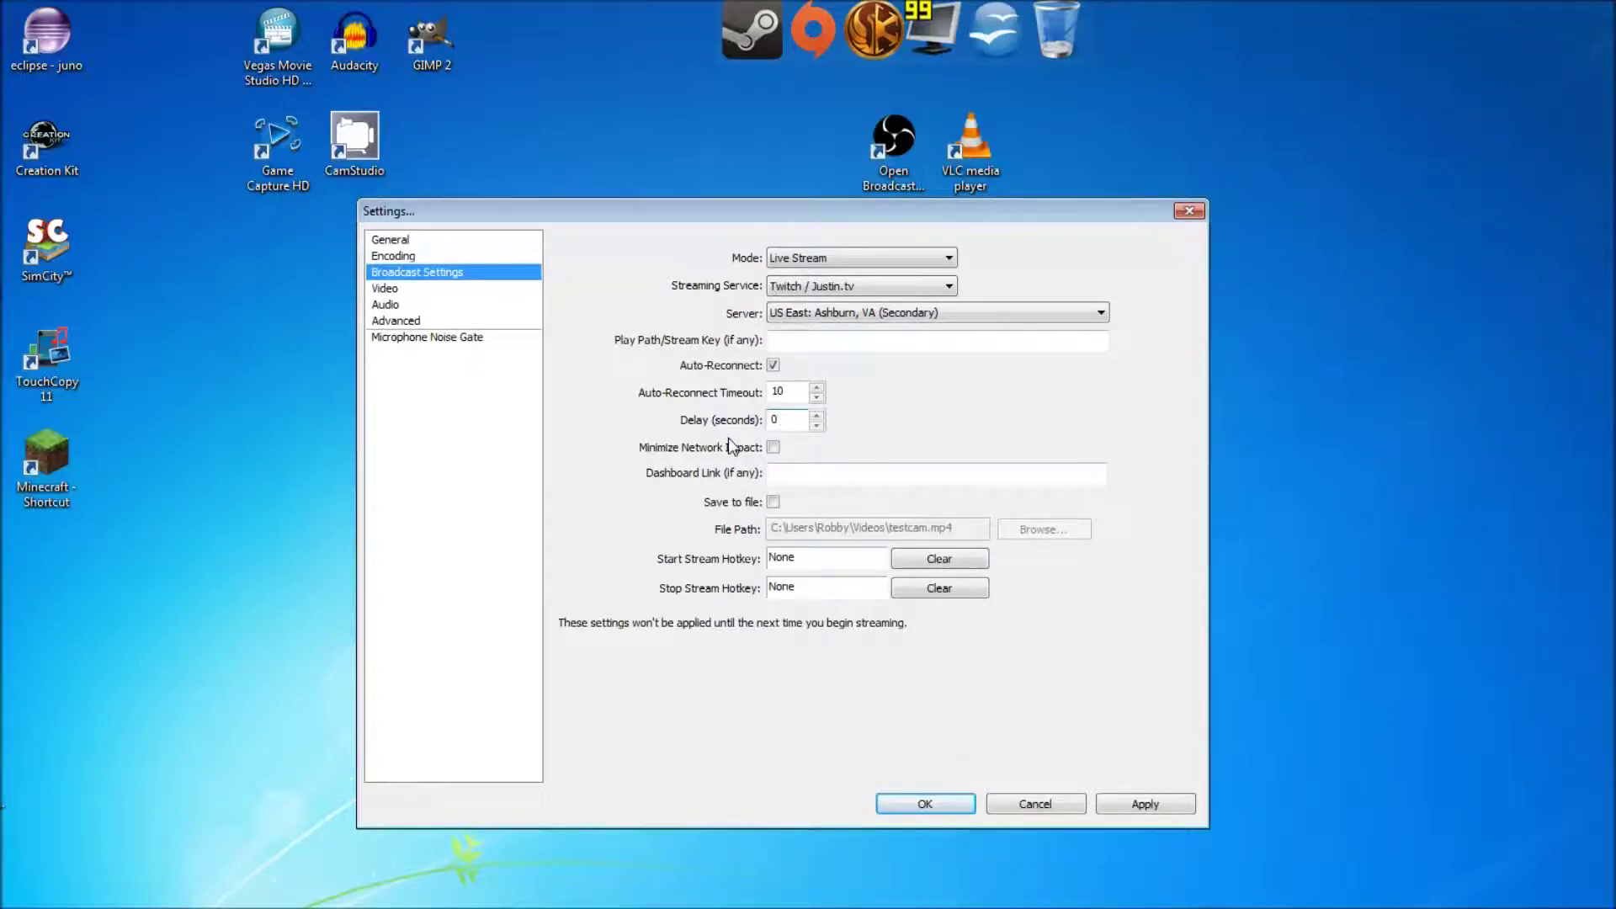
left_click_drag(756, 215, 746, 186)
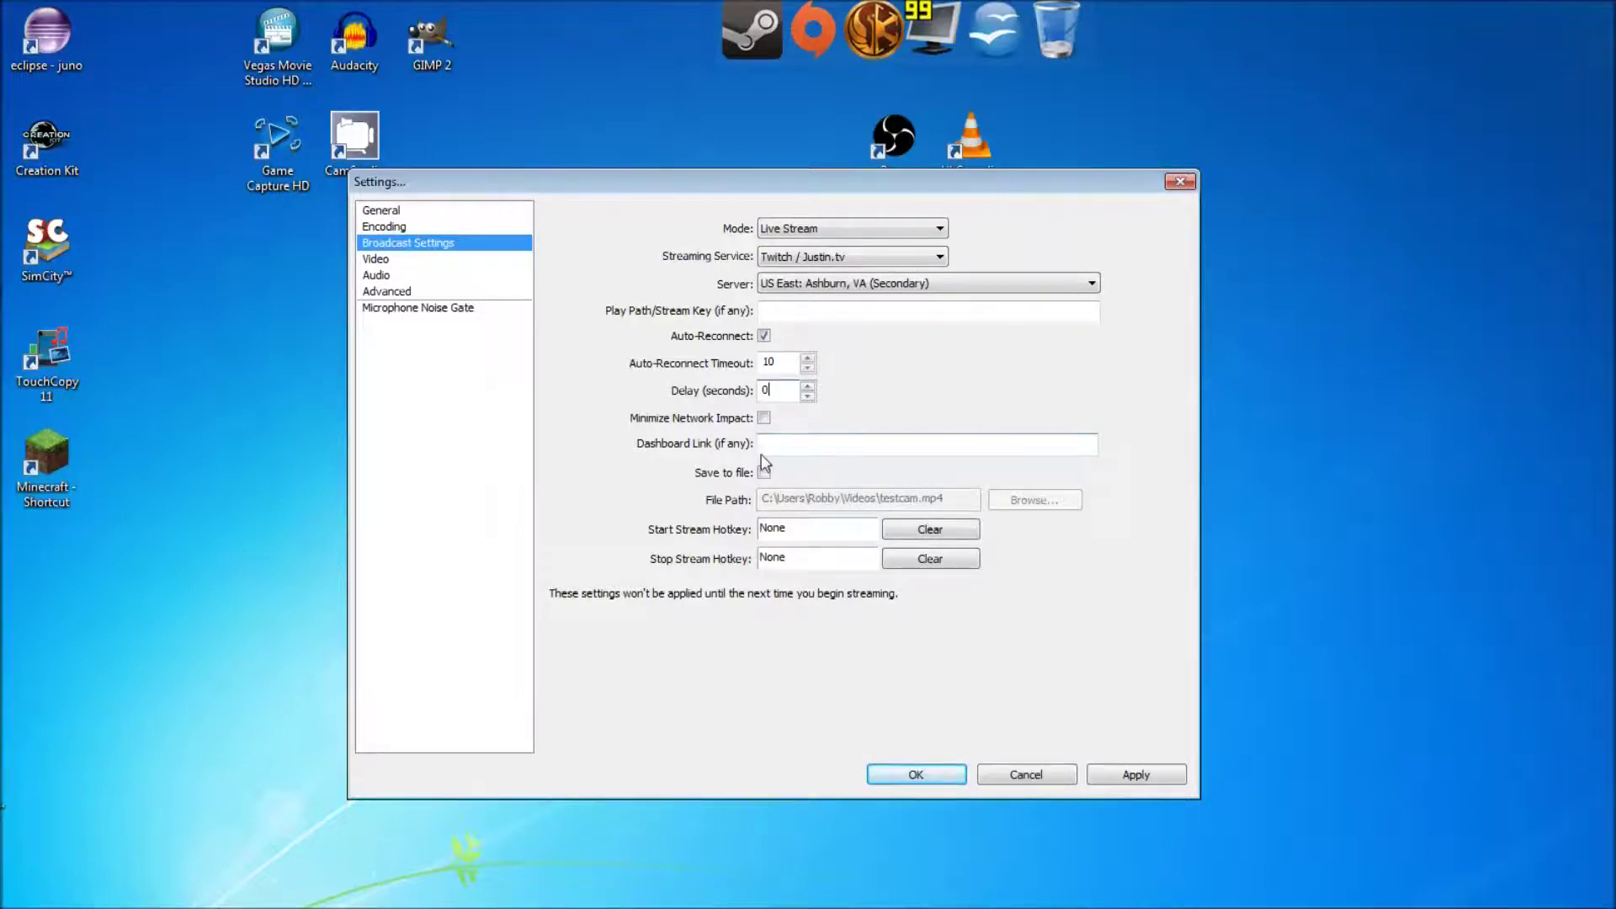
left_click(765, 447)
- Turn Save to file on, check the recording file location, then turn it back off
left_click(726, 477)
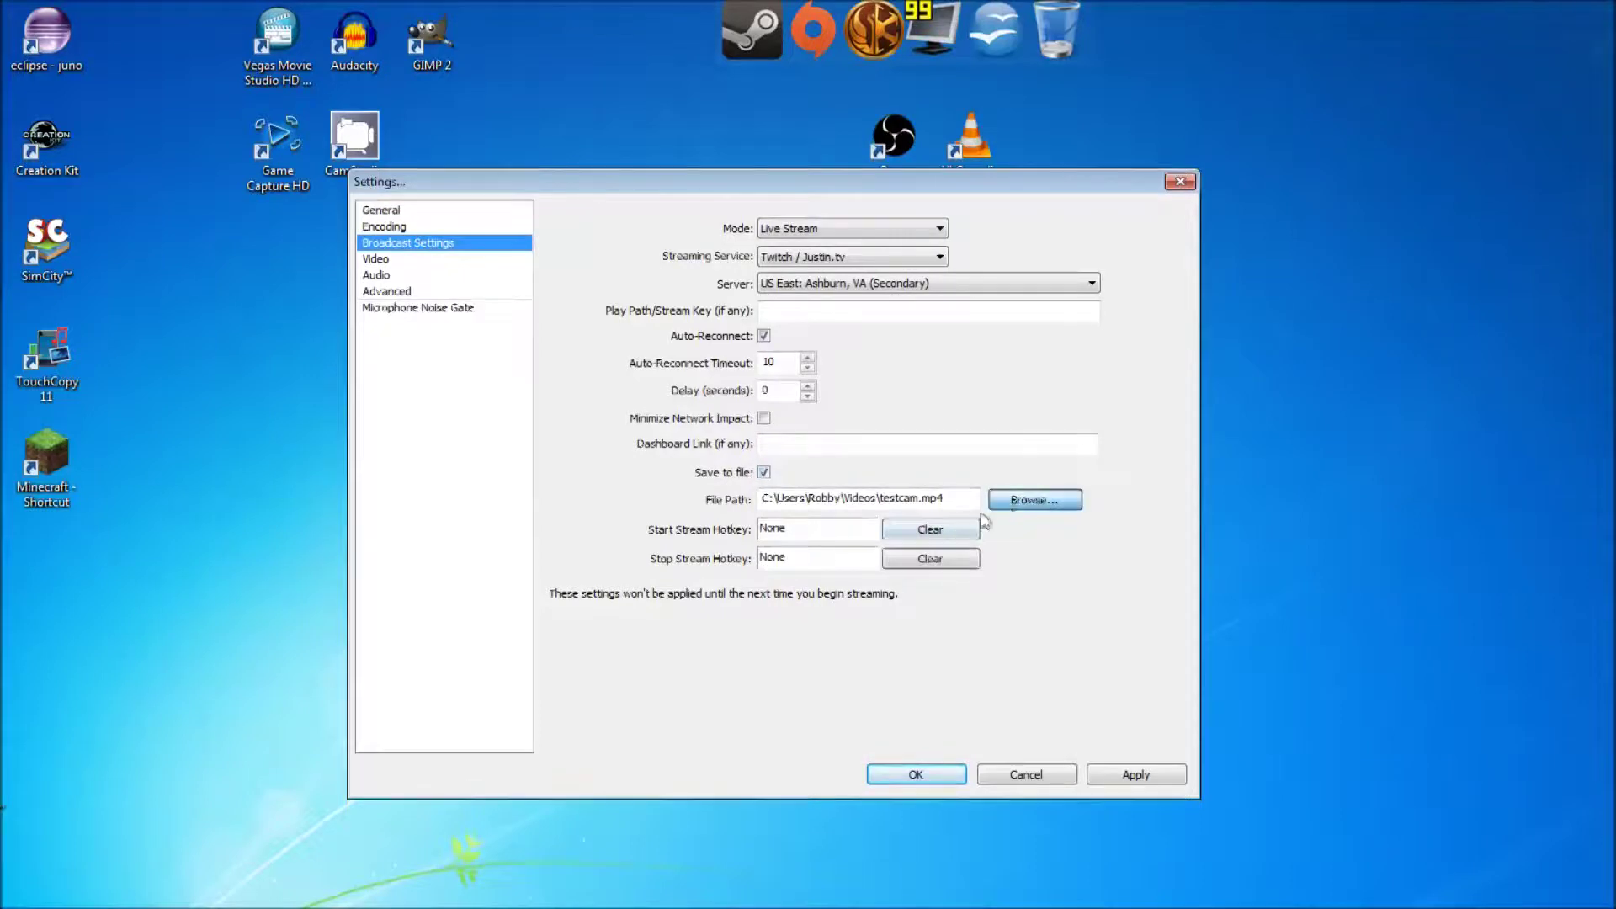
left_click(1006, 504)
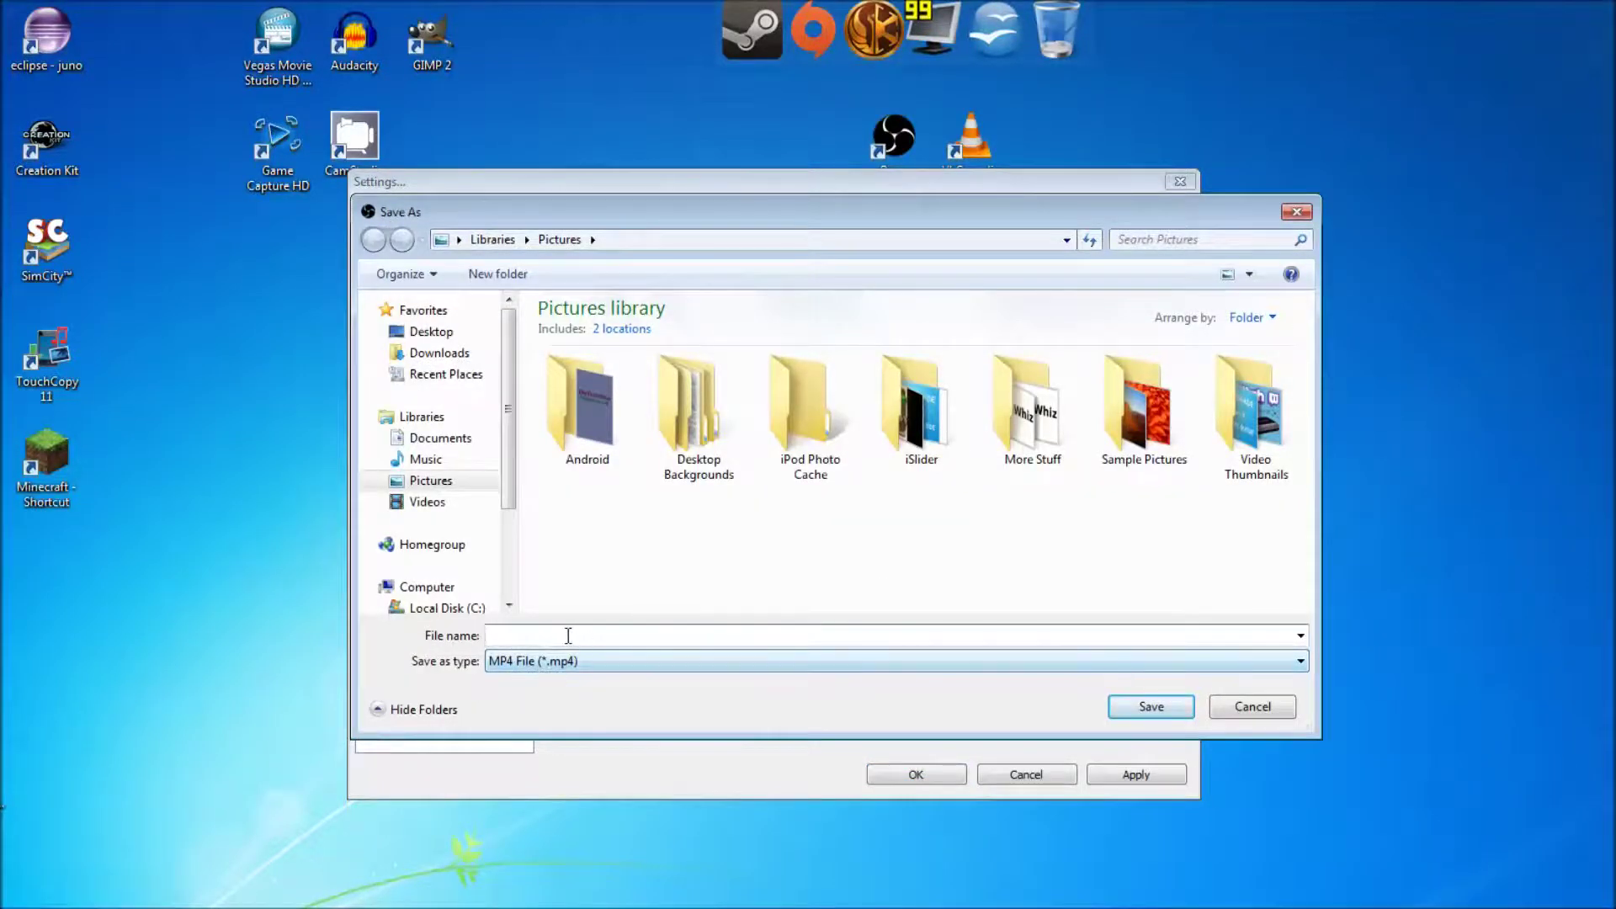
left_click(1239, 699)
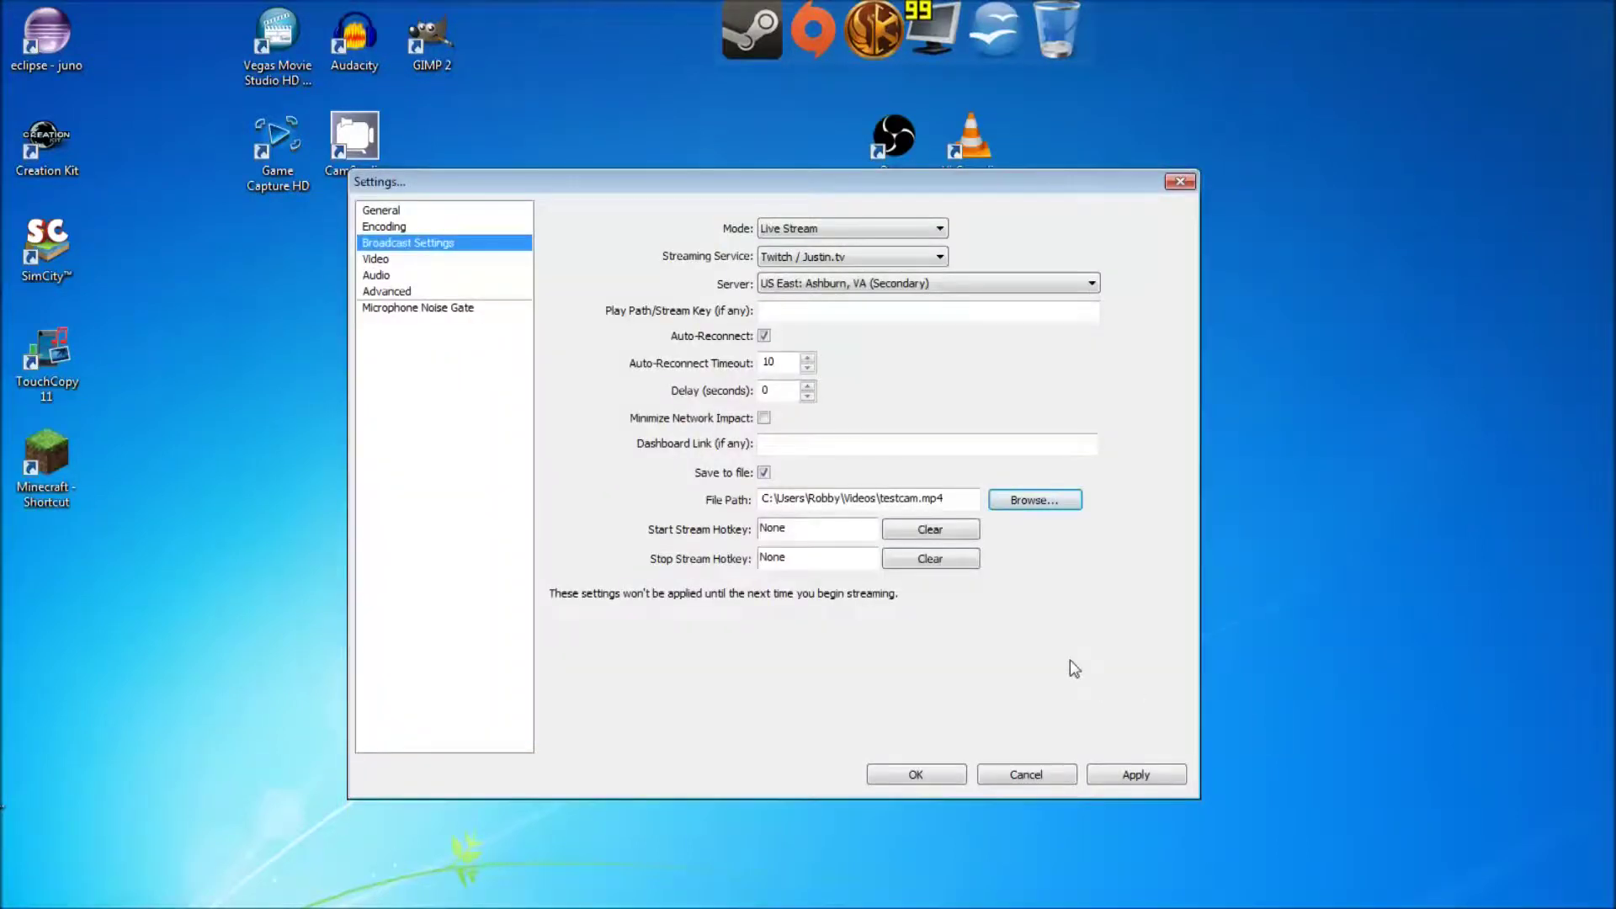
left_click(765, 473)
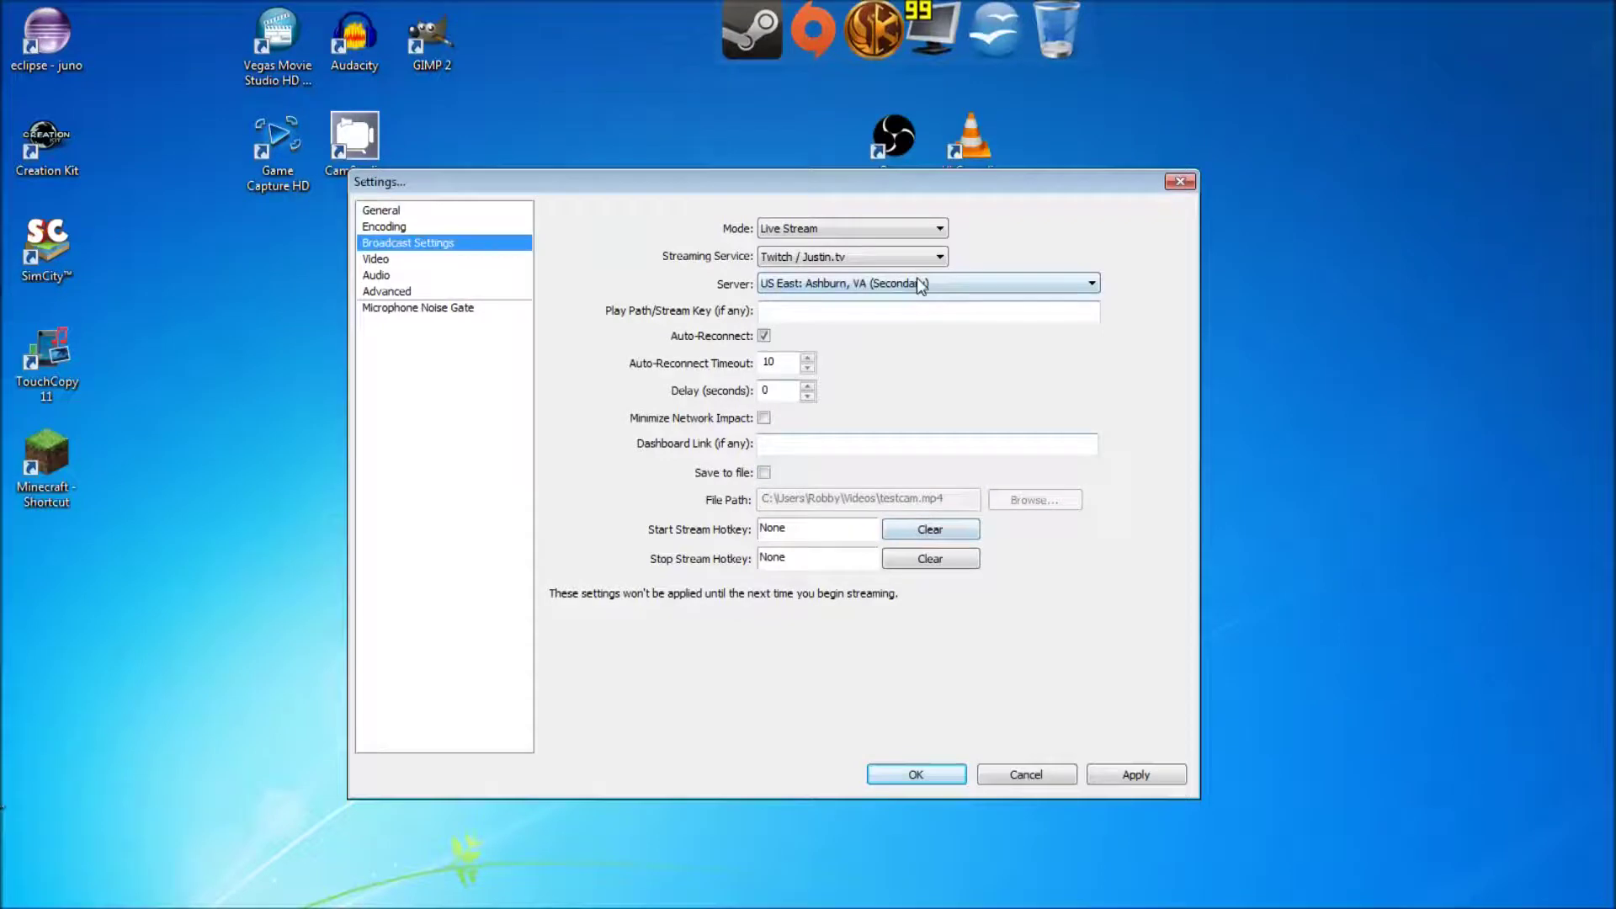
- Switch the broadcast Mode to File Output Only, then back to Live Stream
left_click(903, 232)
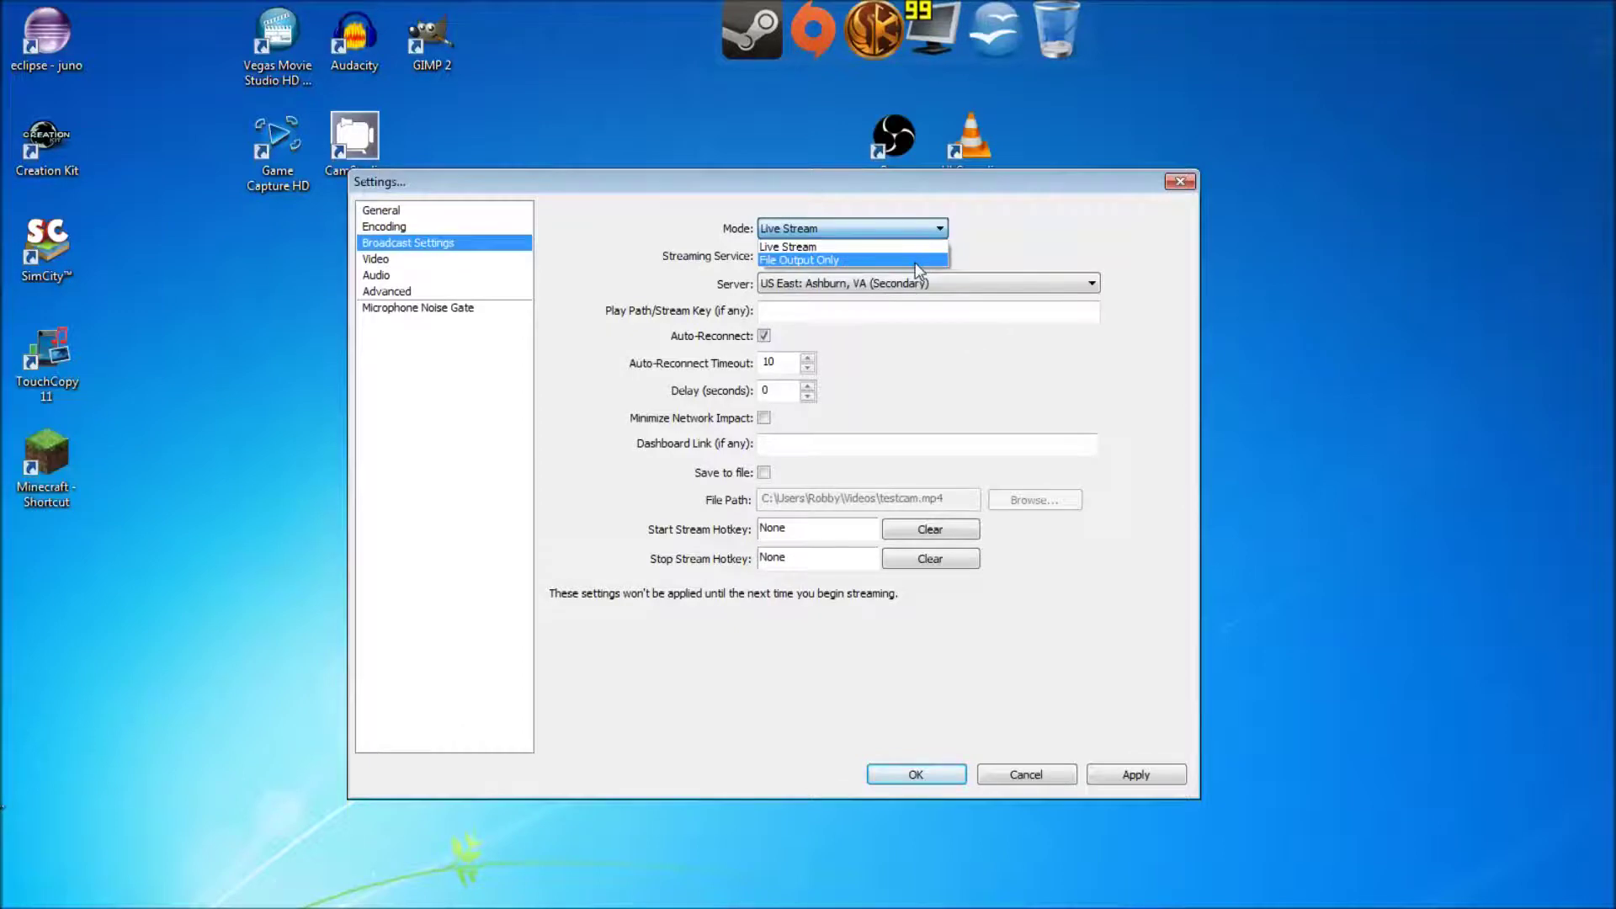
left_click(918, 268)
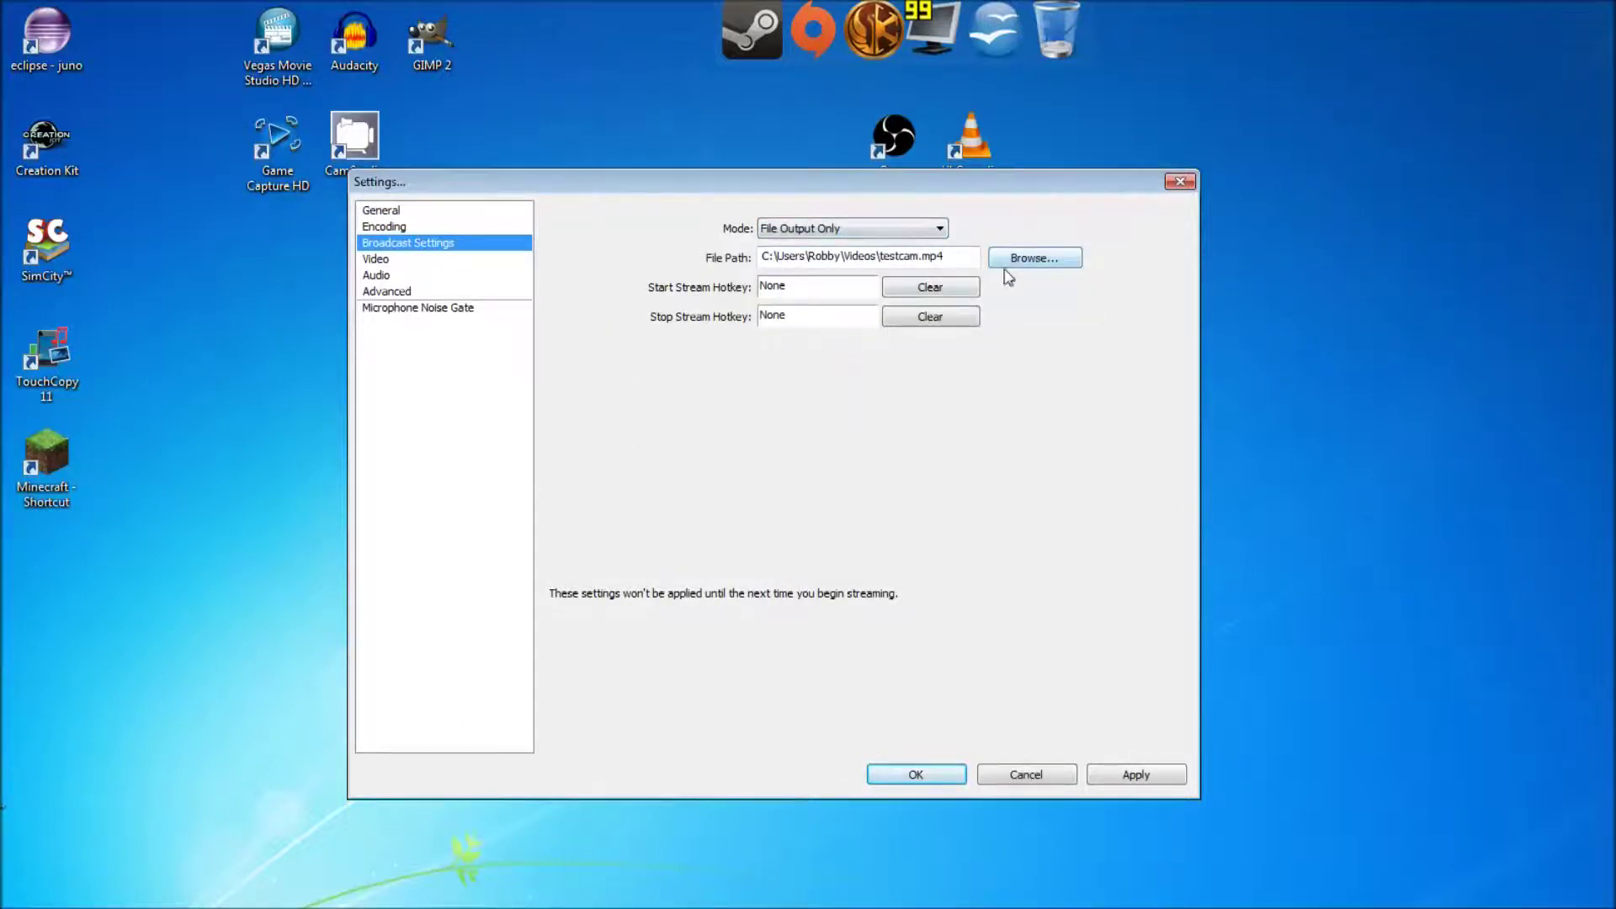
left_click(940, 229)
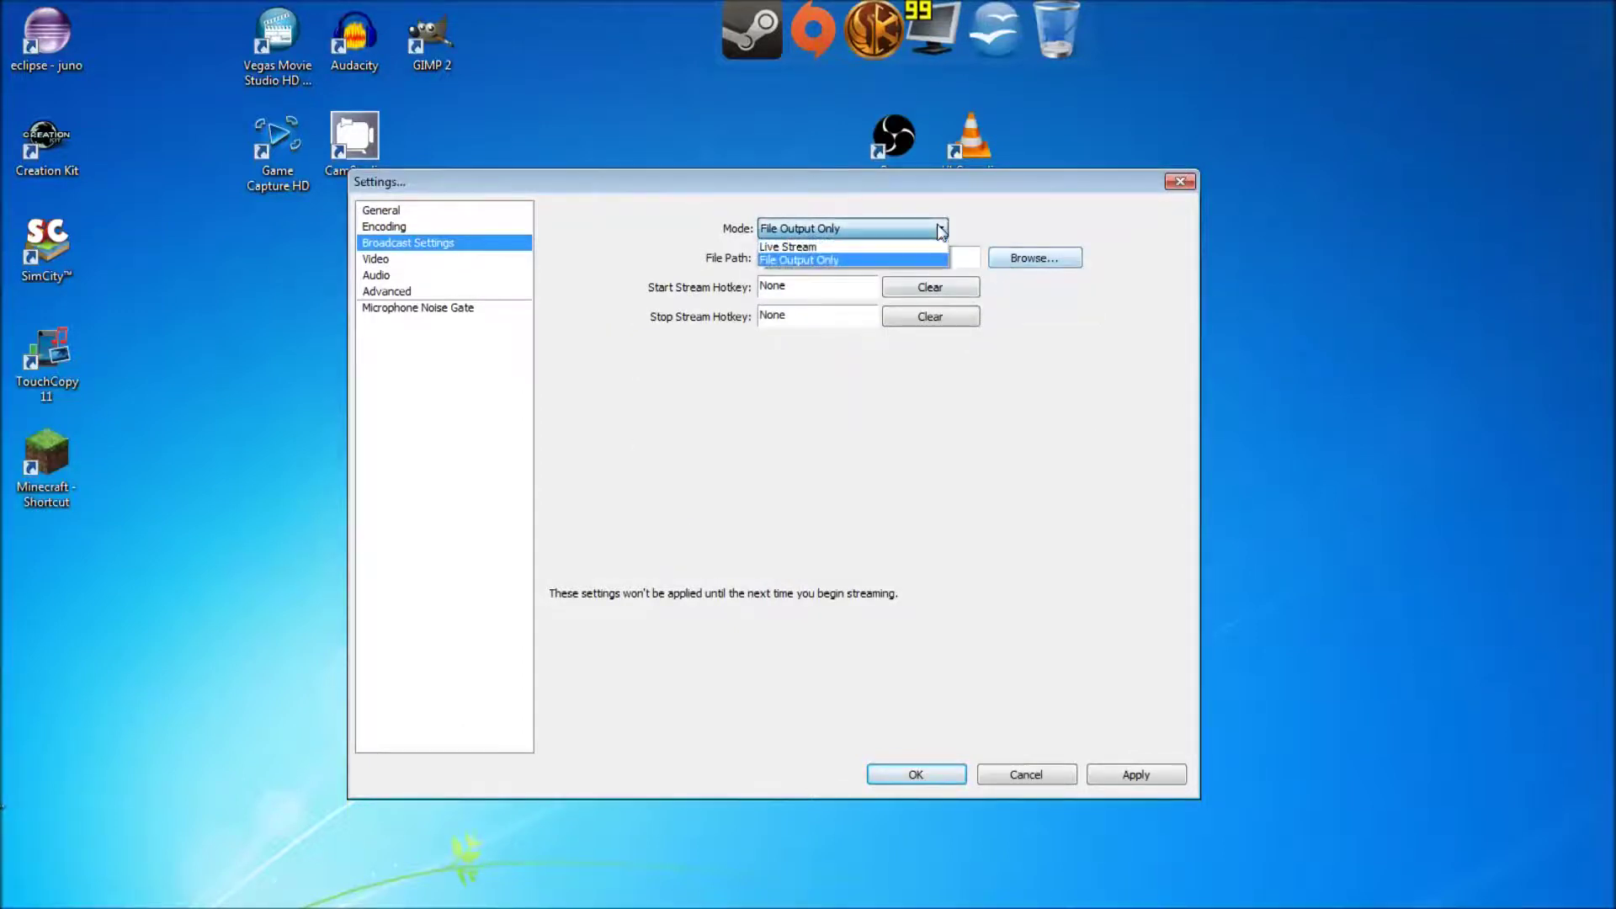
left_click(788, 247)
- Go to Video settings without applying changes and keep the AMD Radeon HD 6700 Series adapter
left_click(407, 261)
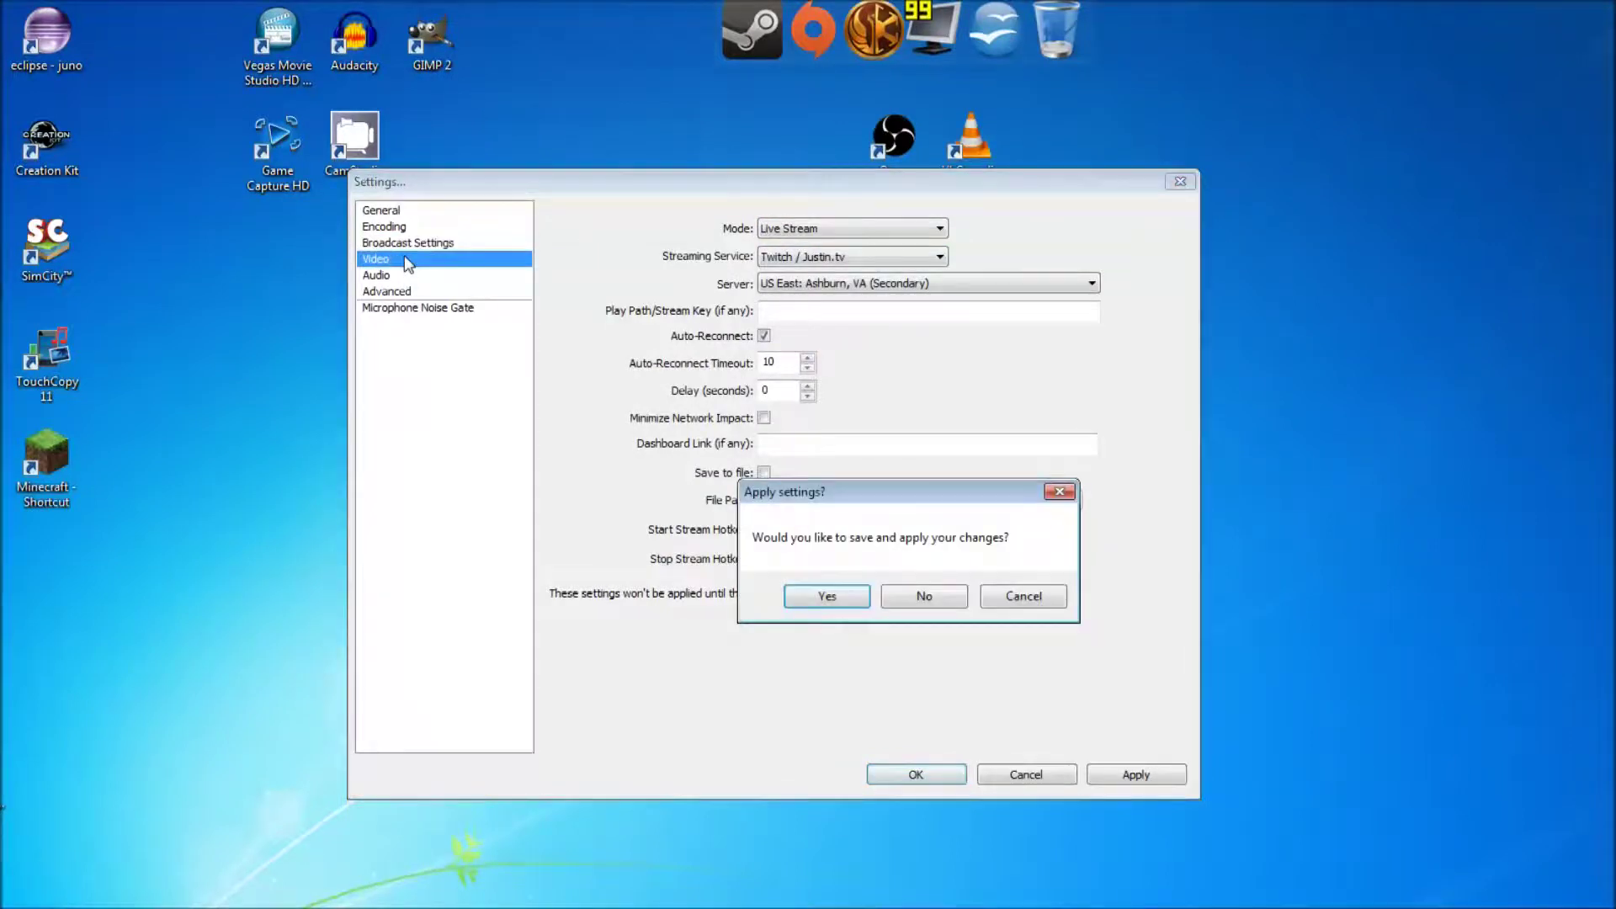
left_click(924, 600)
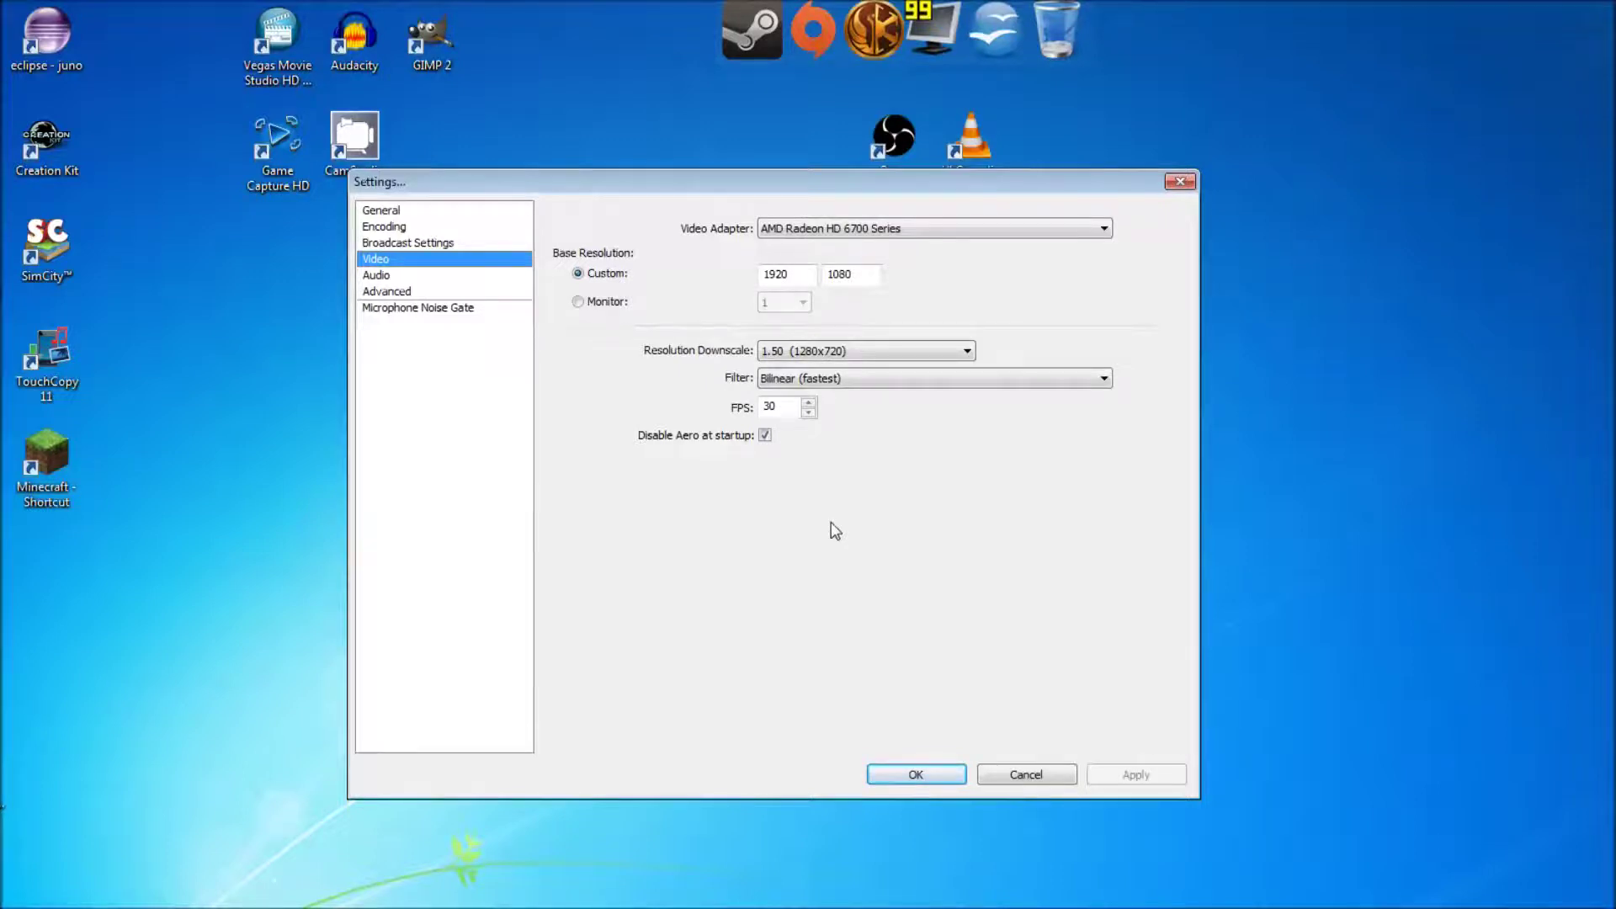
left_click(899, 223)
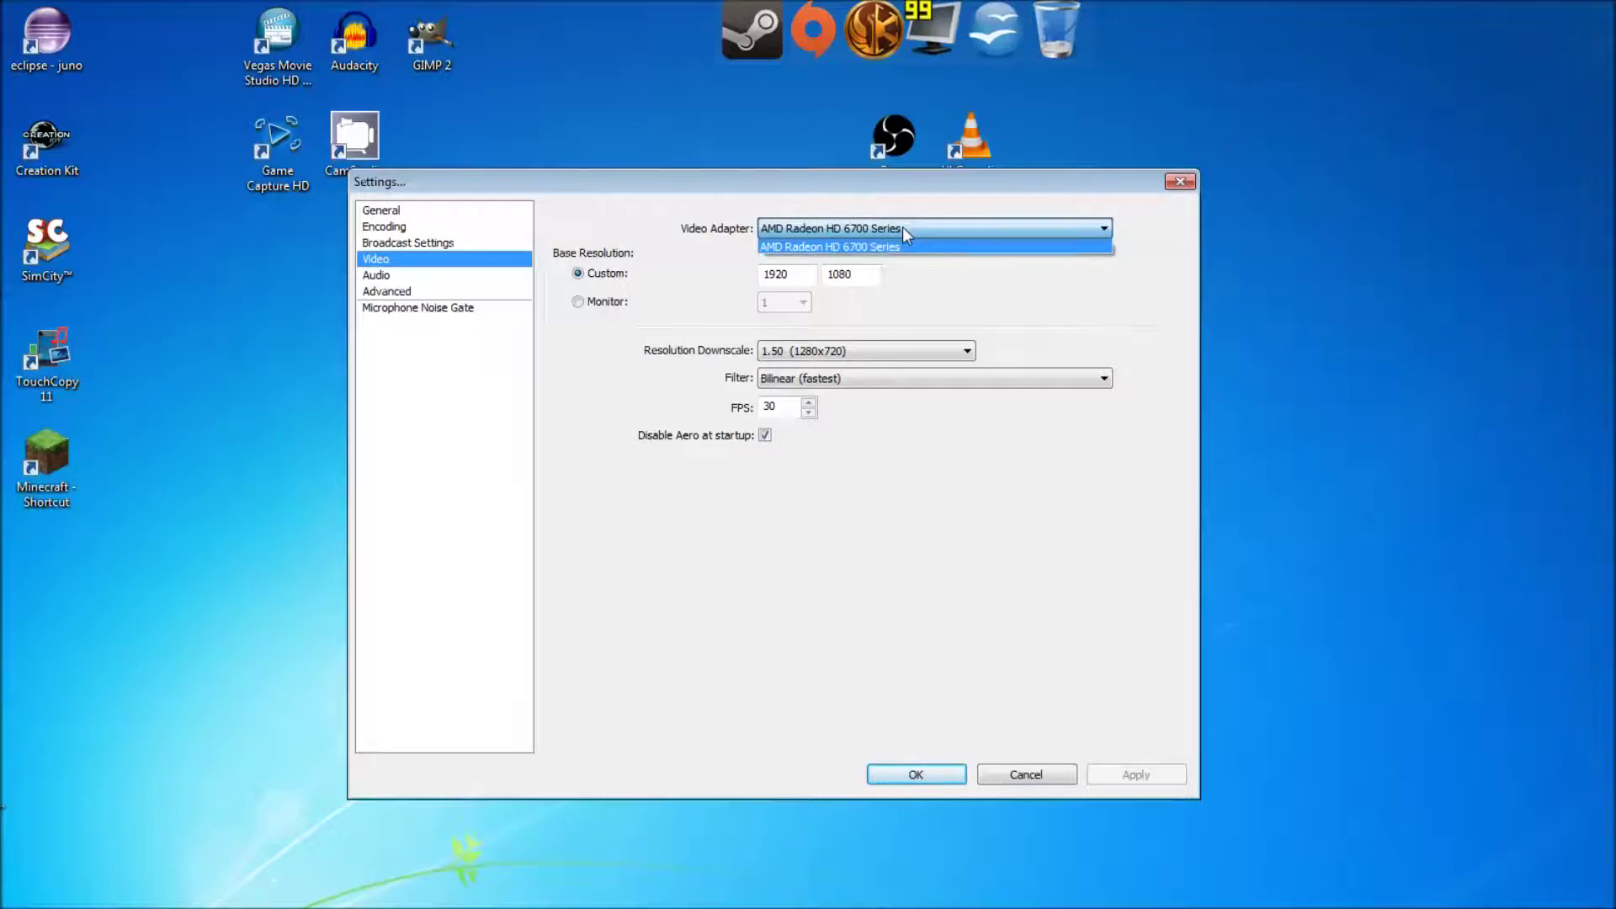
left_click(903, 226)
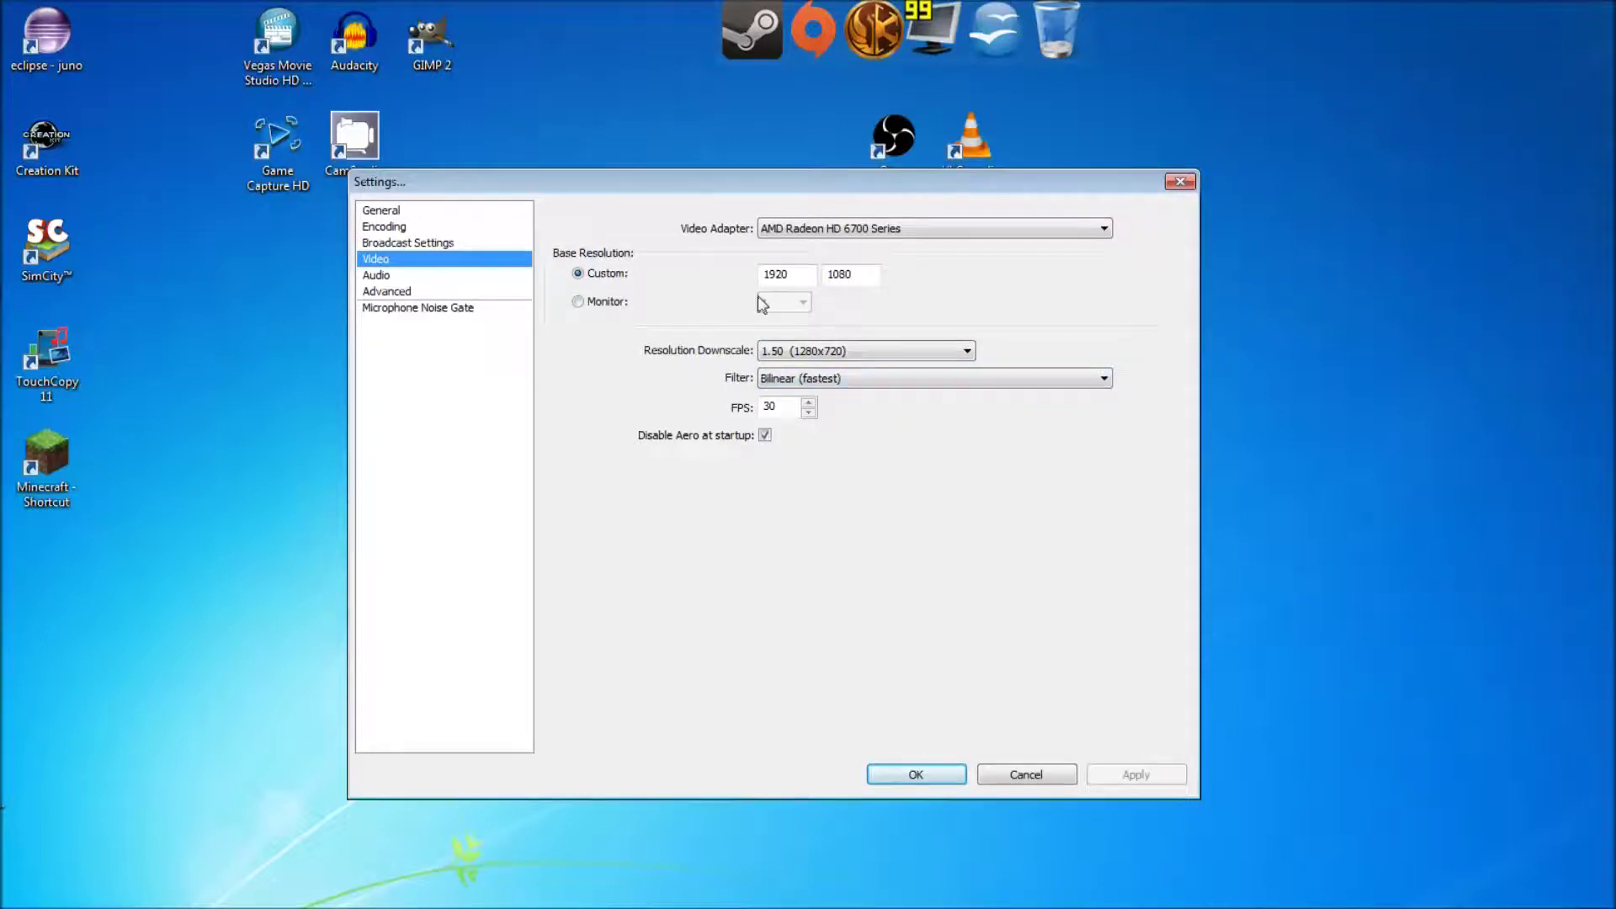
- Keep the custom 1920x1080 base resolution and the 1.50 (1280x720) downscale
left_click(601, 305)
left_click(621, 277)
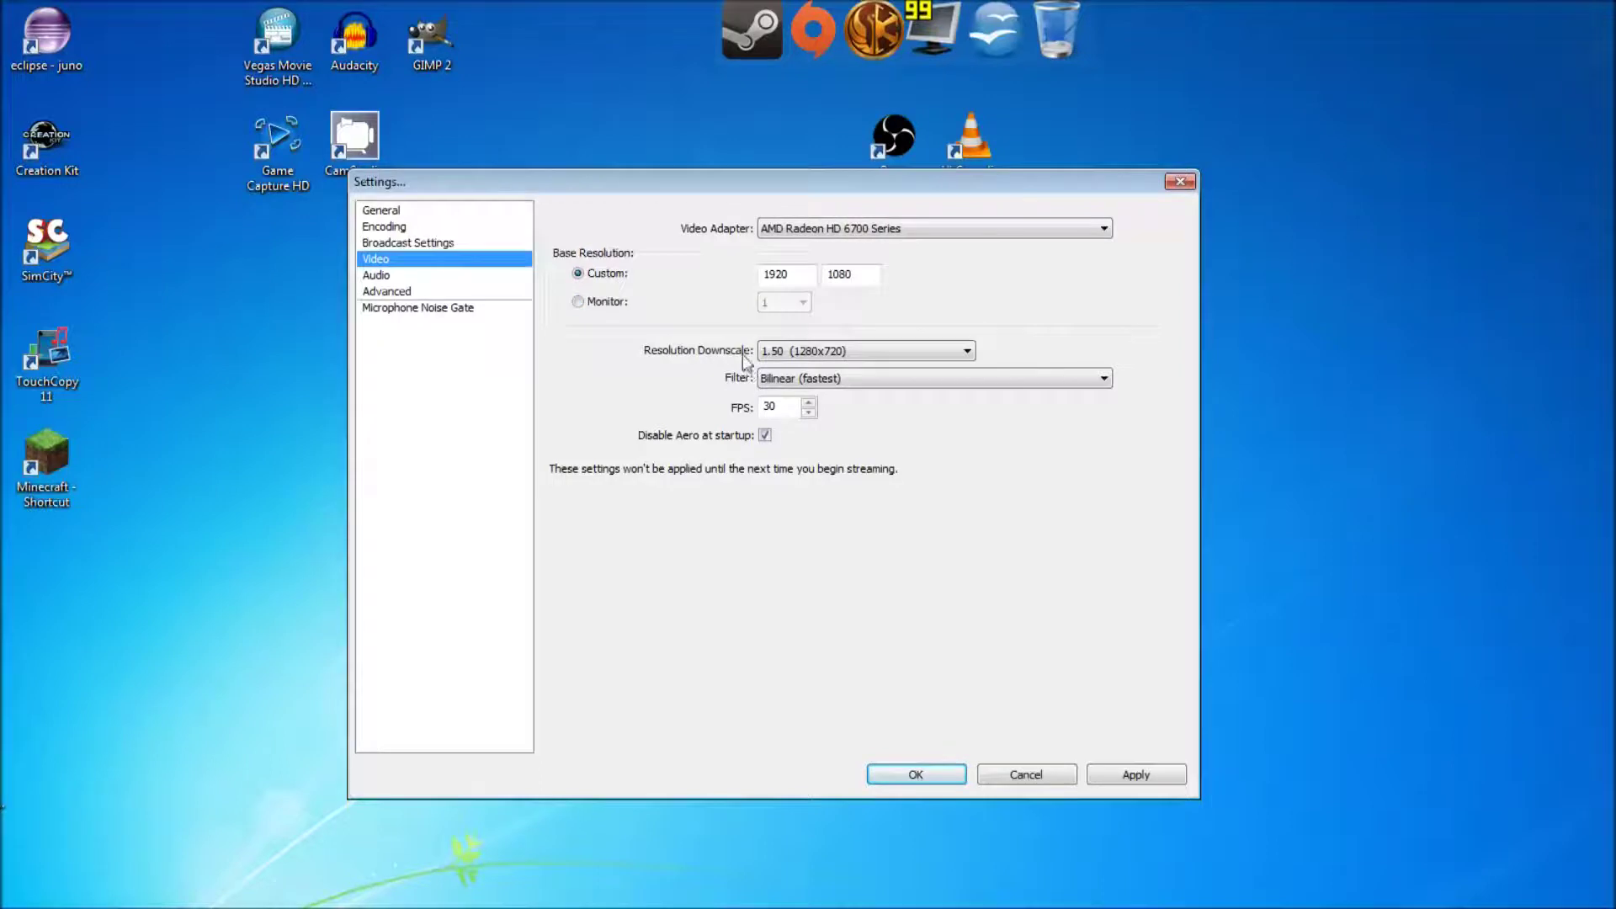
left_click(839, 355)
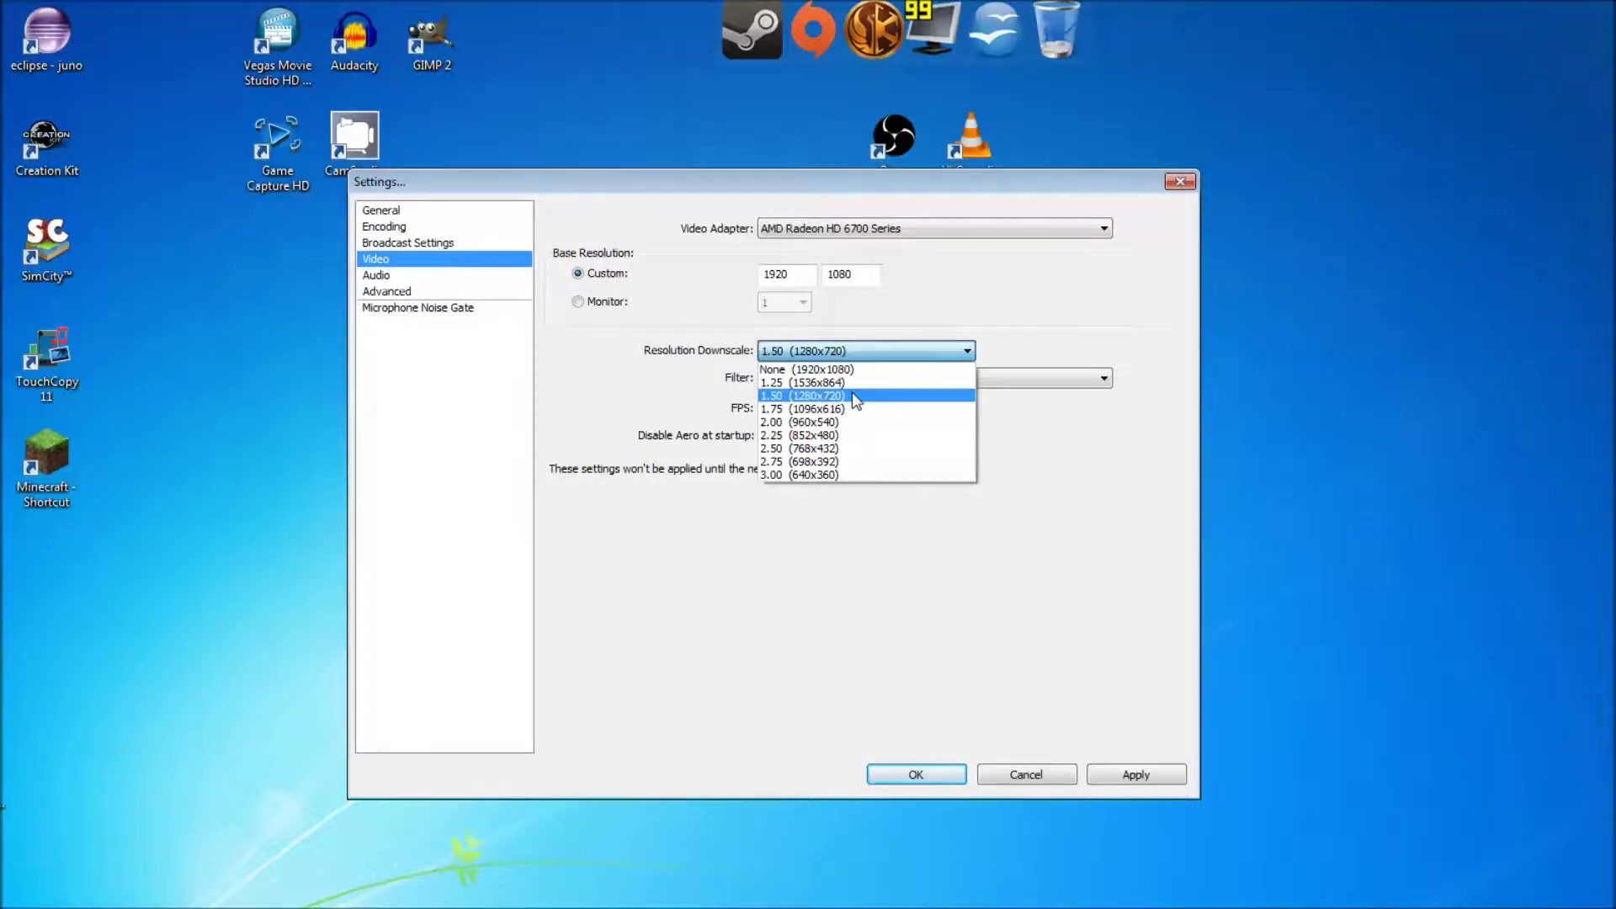
left_click(857, 397)
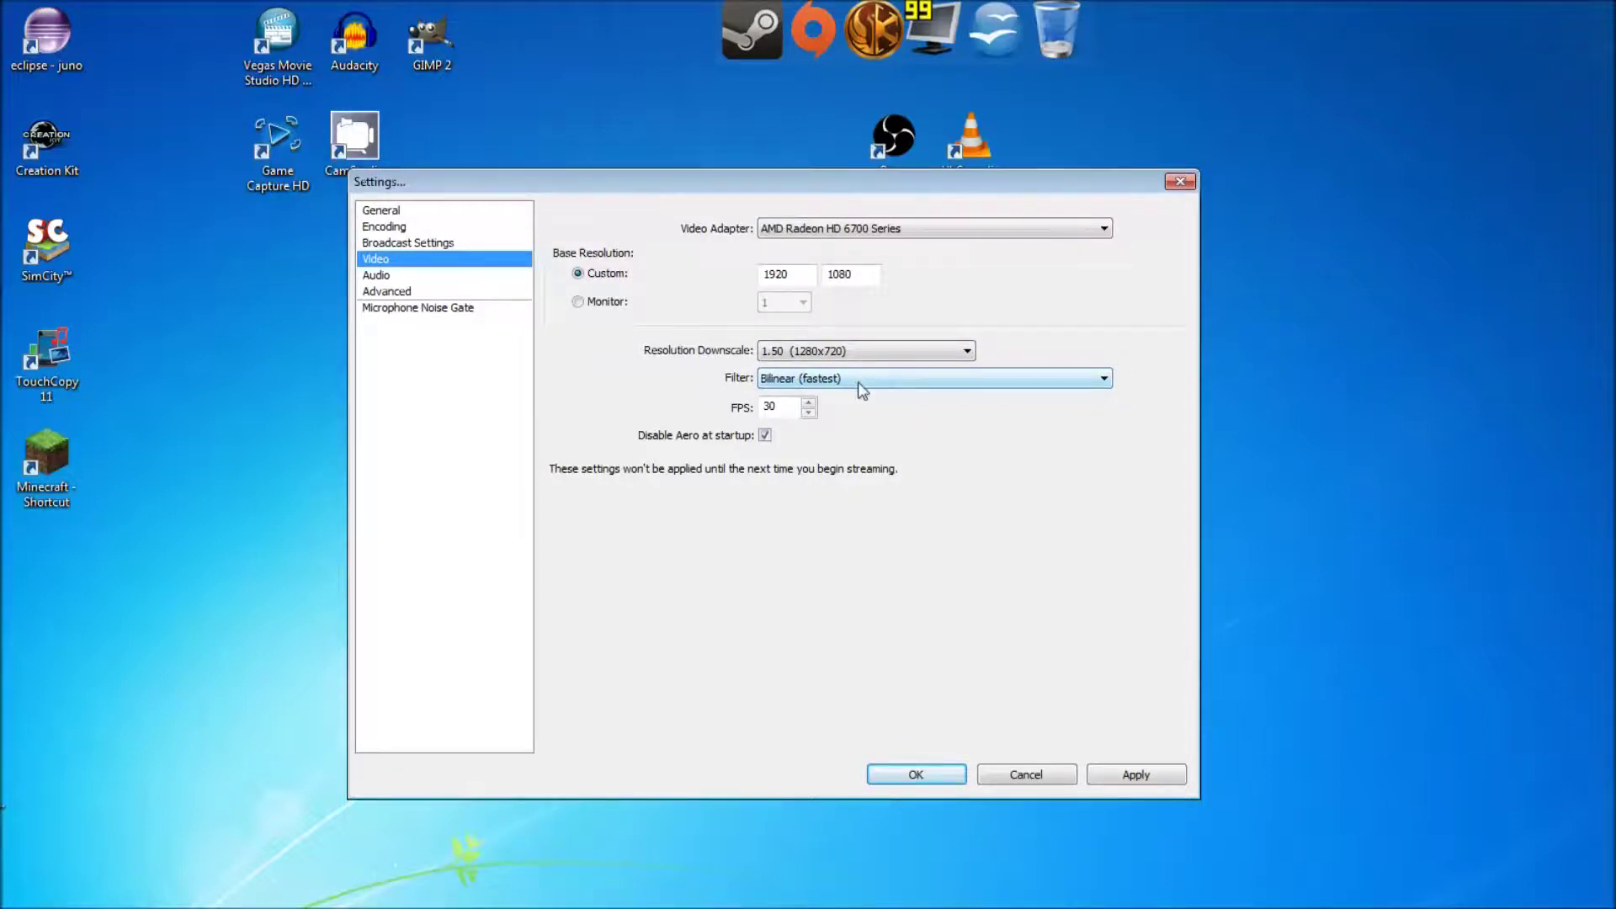
left_click(862, 390)
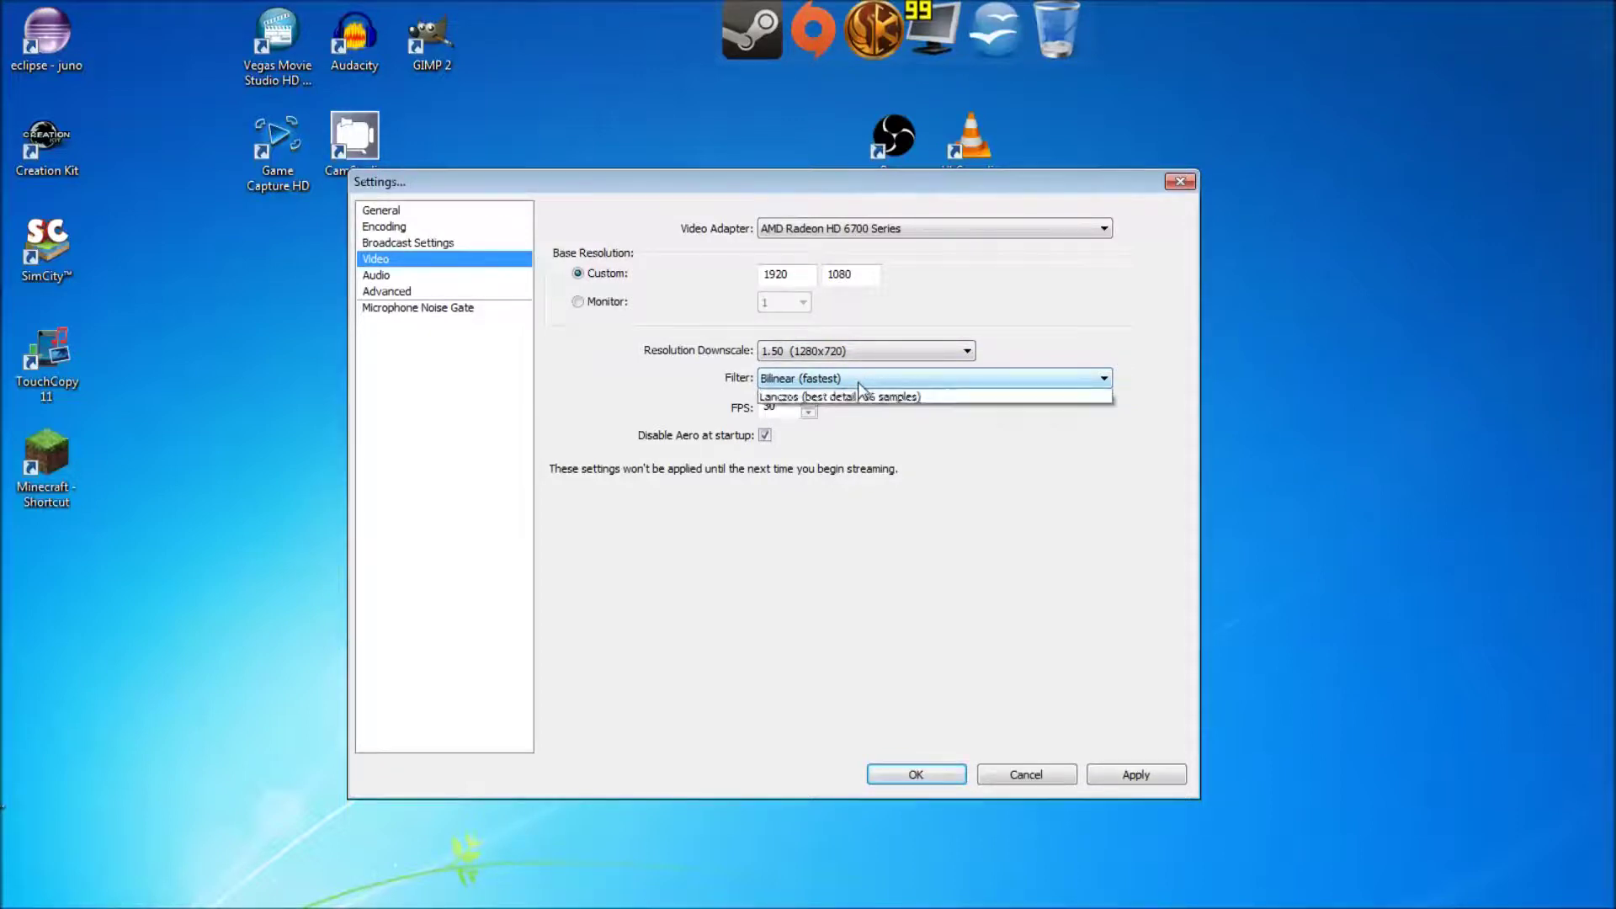
left_click(739, 381)
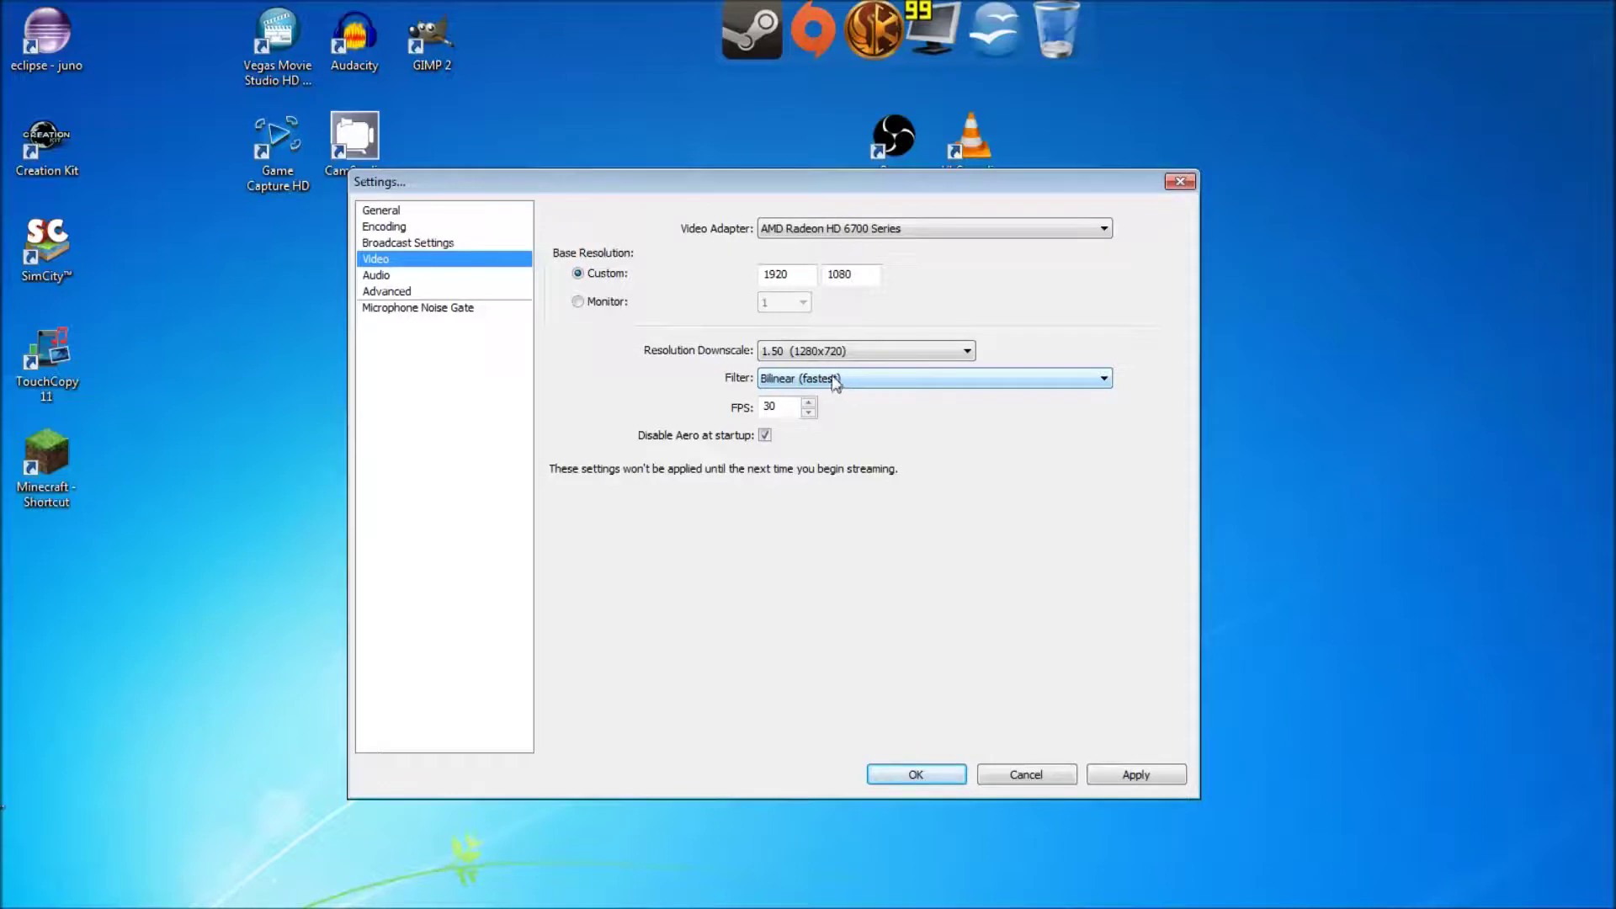
left_click(914, 378)
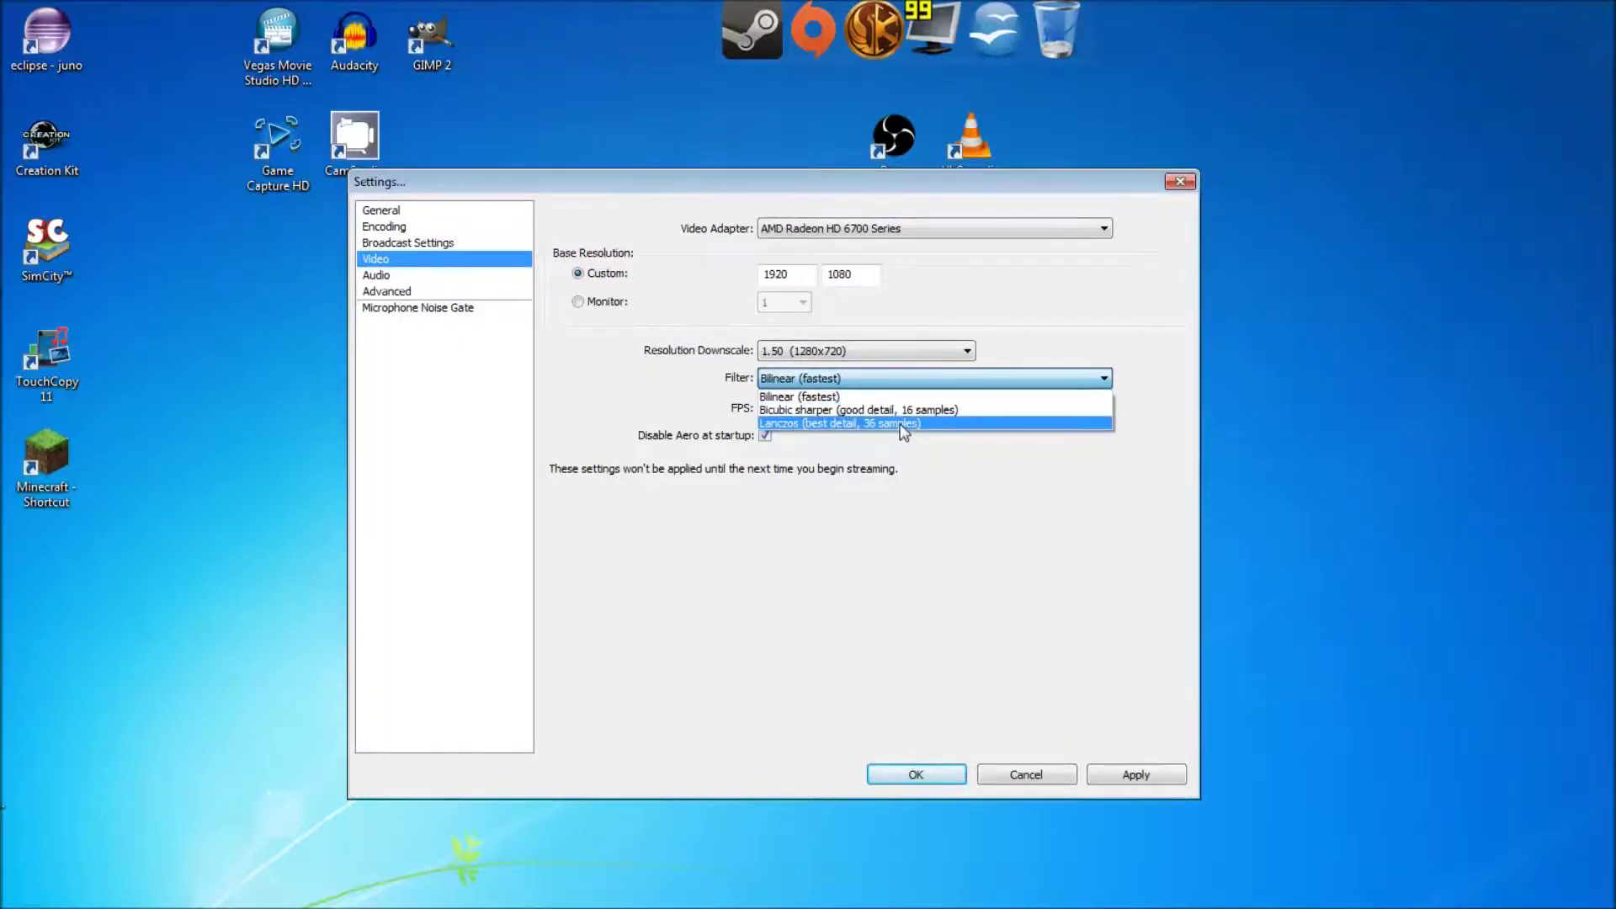
left_click(862, 399)
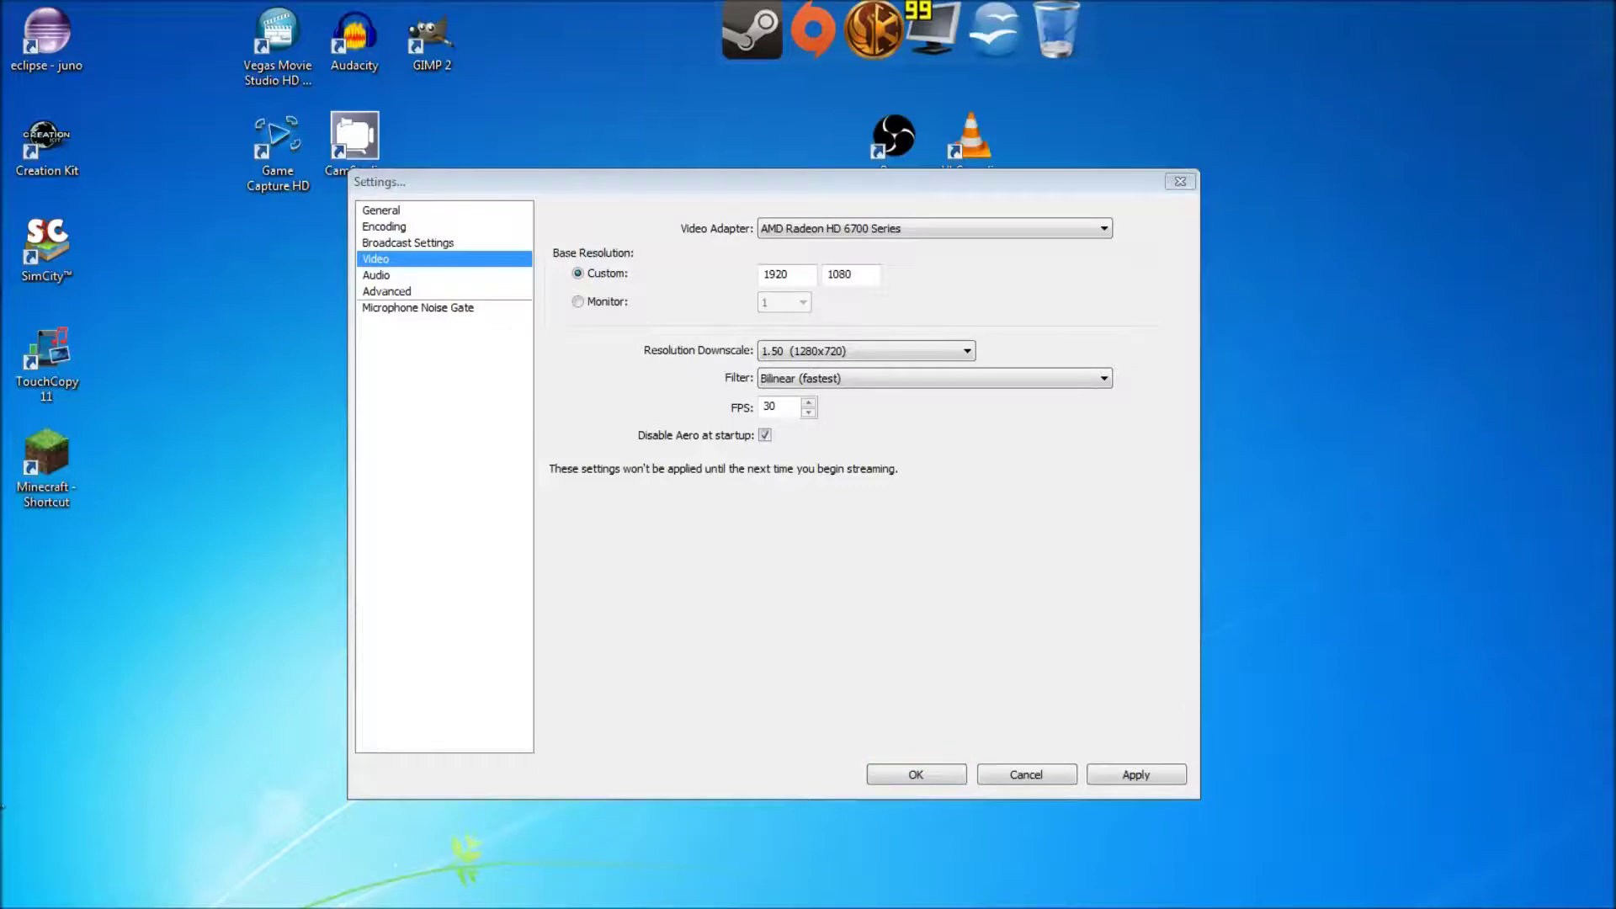
key("alt+Tab")
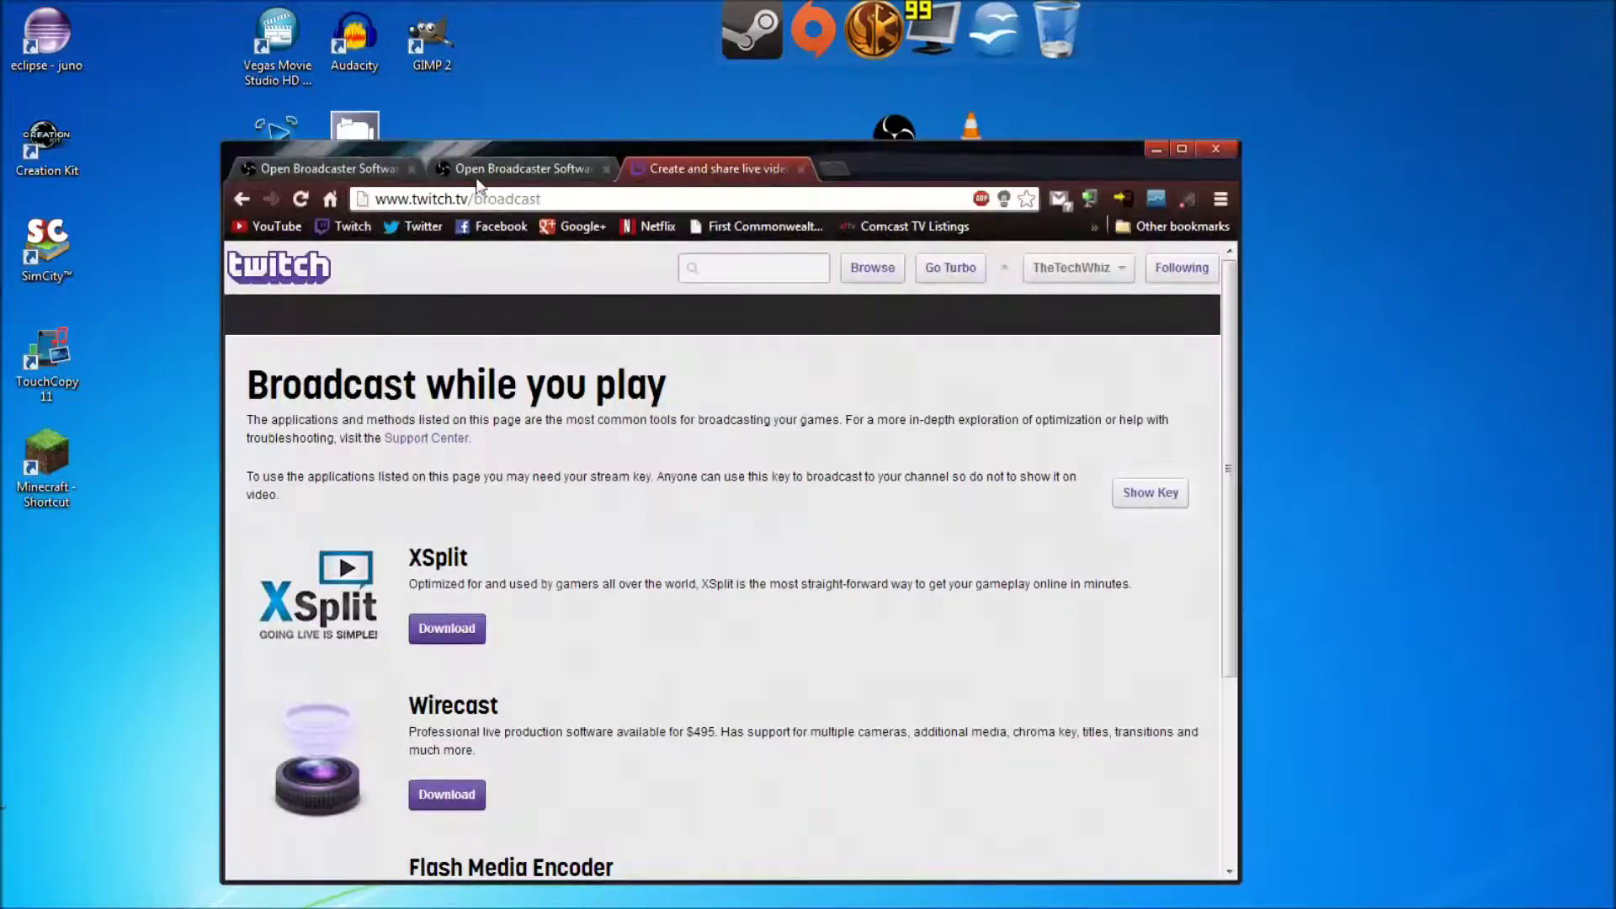
- Bring up the Stream Settings Estimator page and read its advice on window capture with Aero
left_click(508, 161)
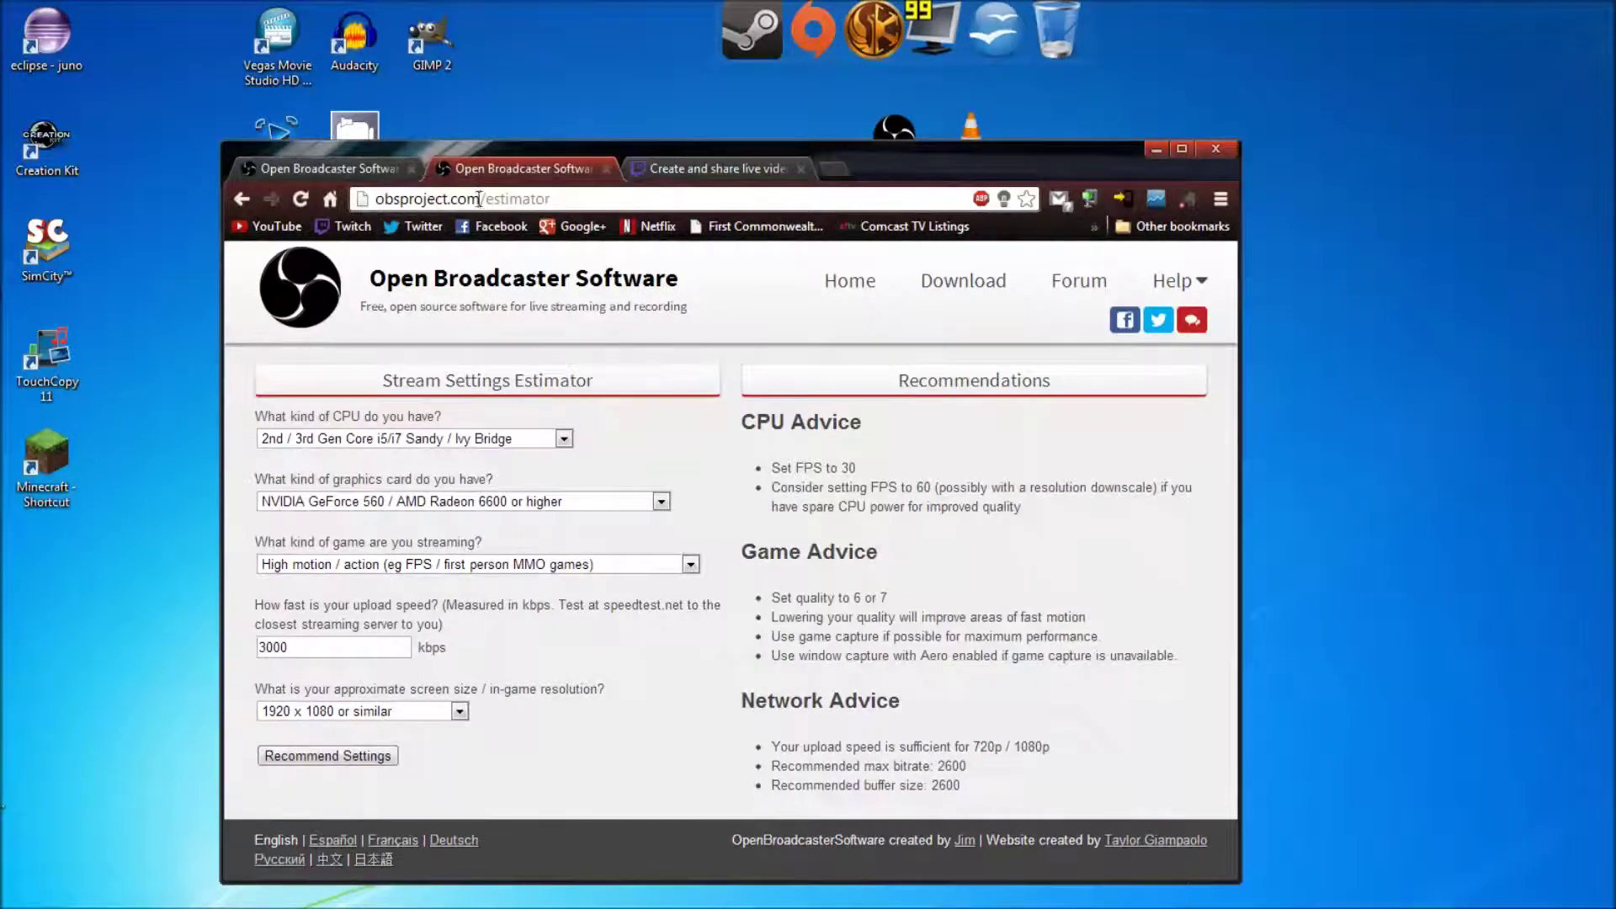
left_click_drag(833, 654, 941, 655)
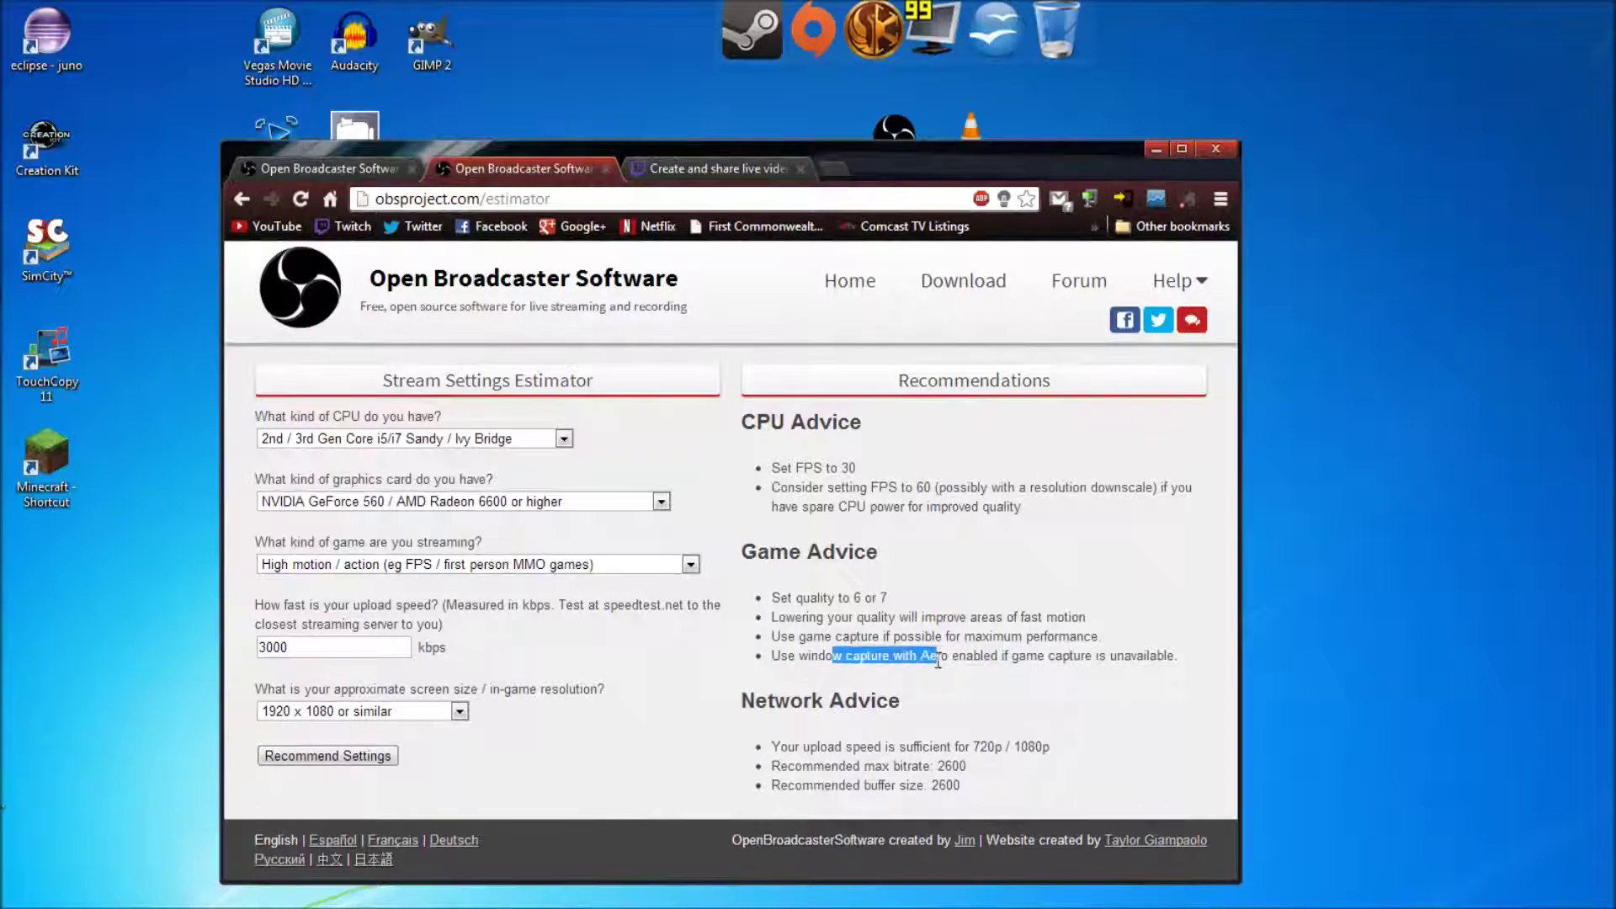
left_click(1034, 667)
- Return to OBS Settings and open the Audio page without applying pending changes
left_click(1155, 152)
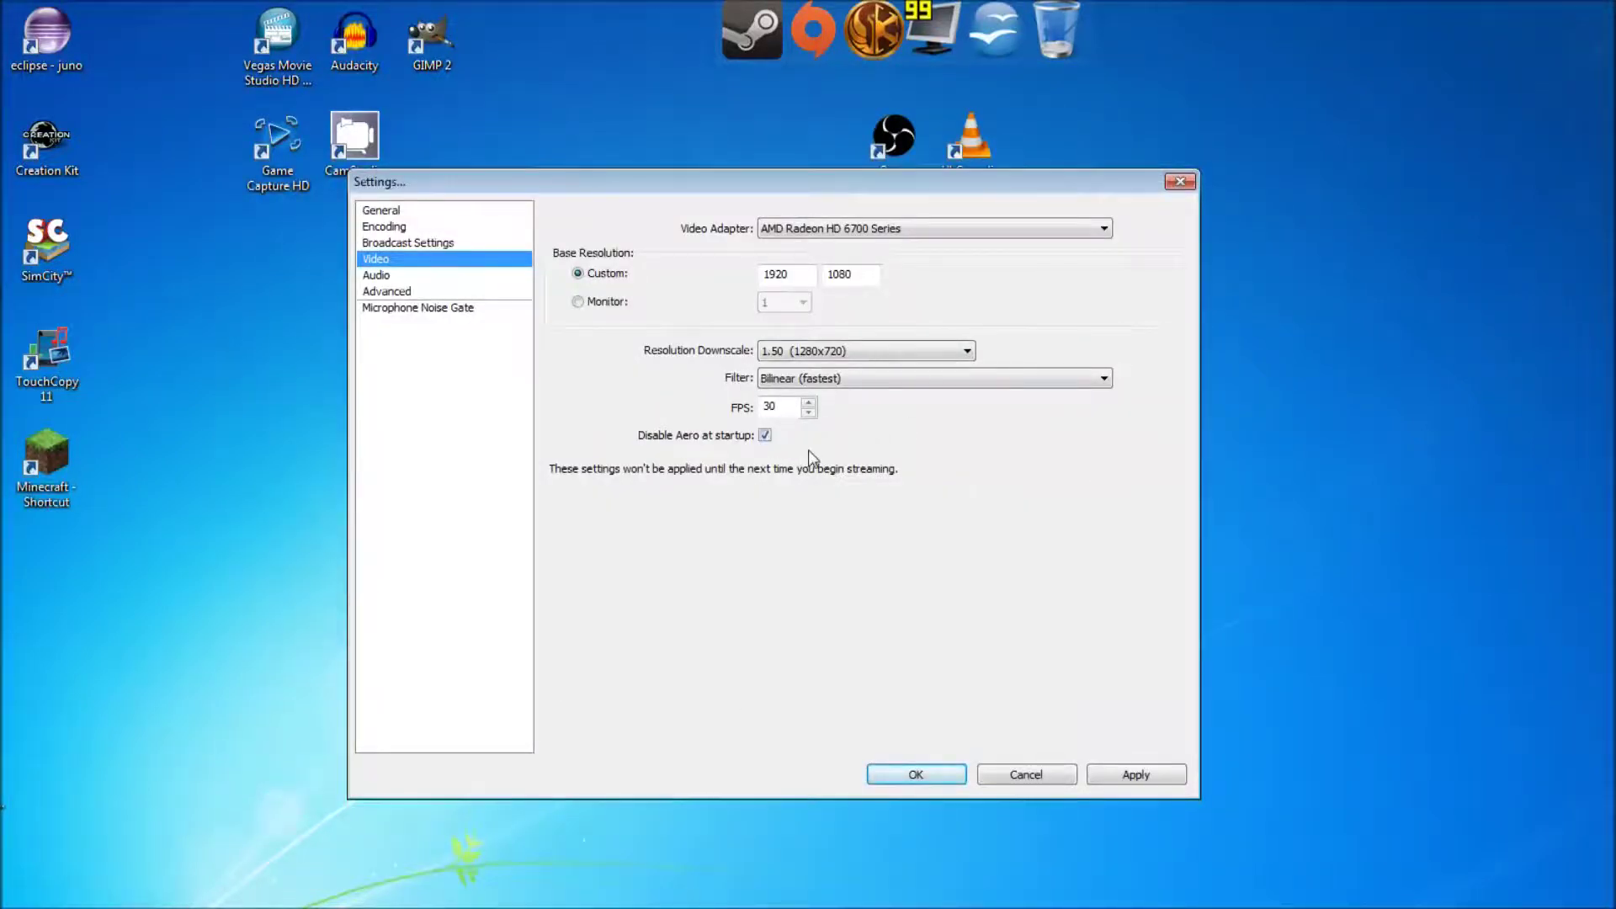
left_click(380, 275)
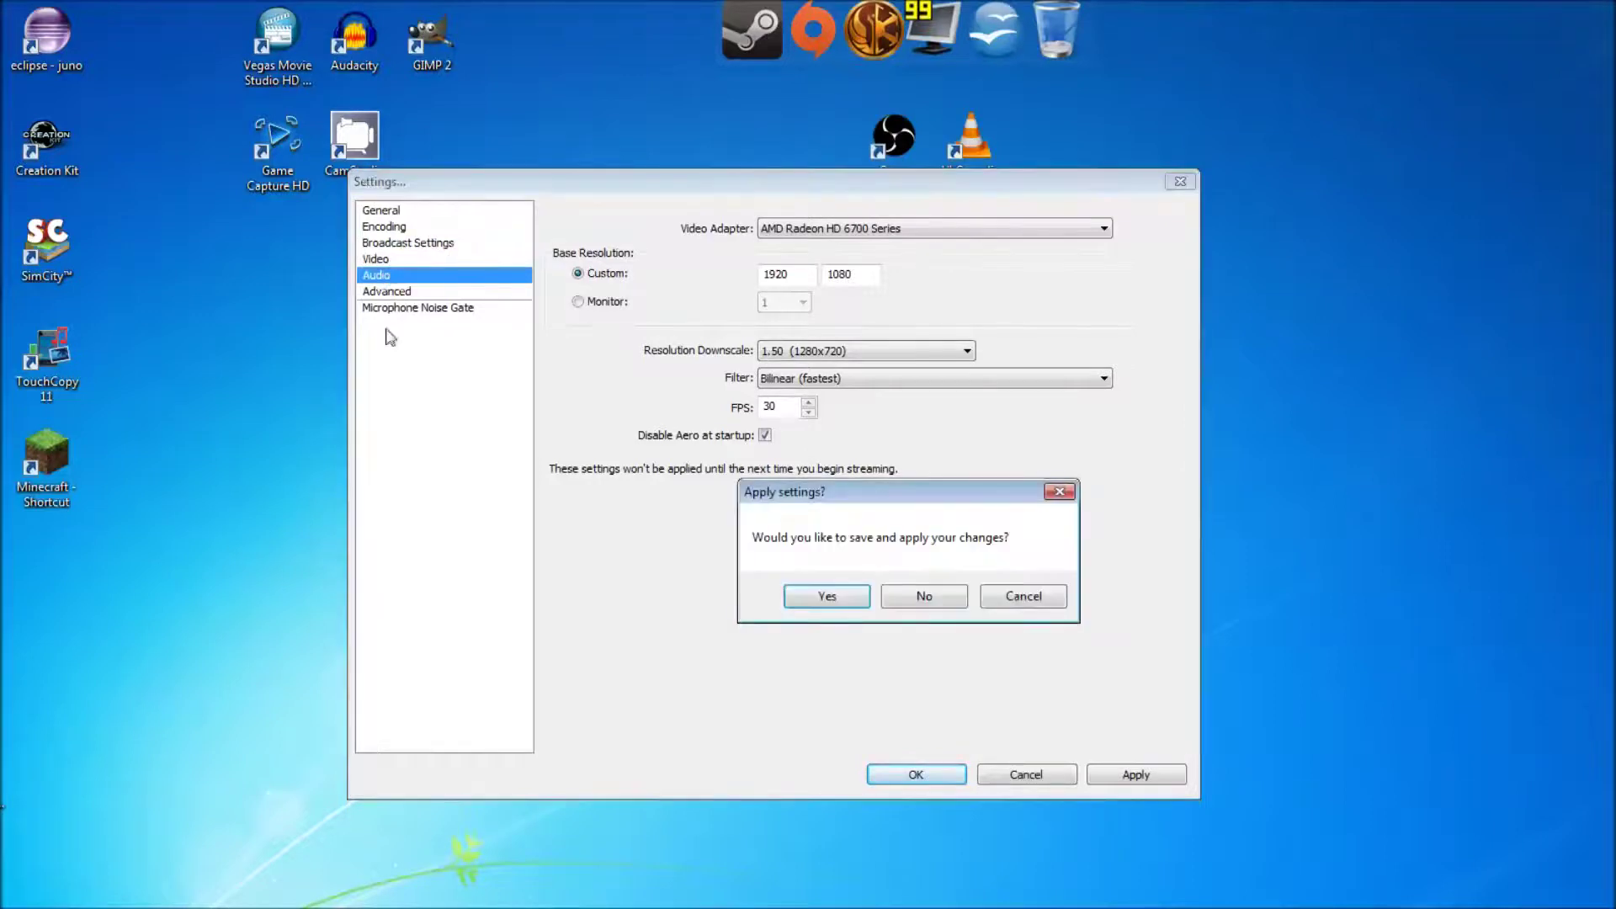
left_click(929, 600)
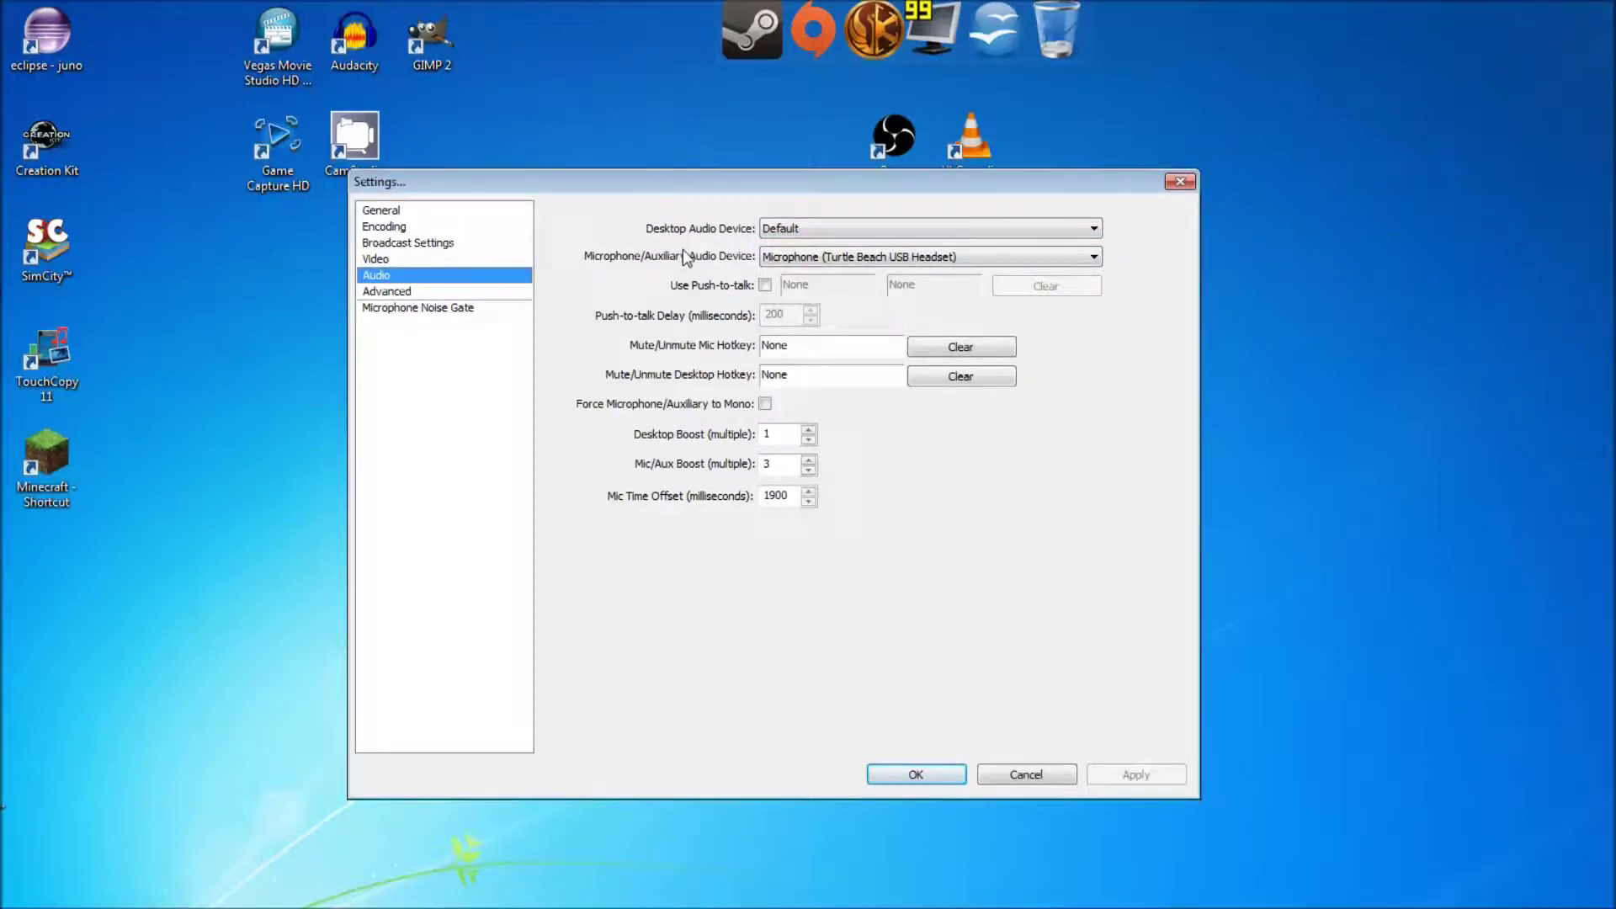
- Keep Default as desktop audio and the Turtle Beach USB Headset as the microphone
left_click(900, 229)
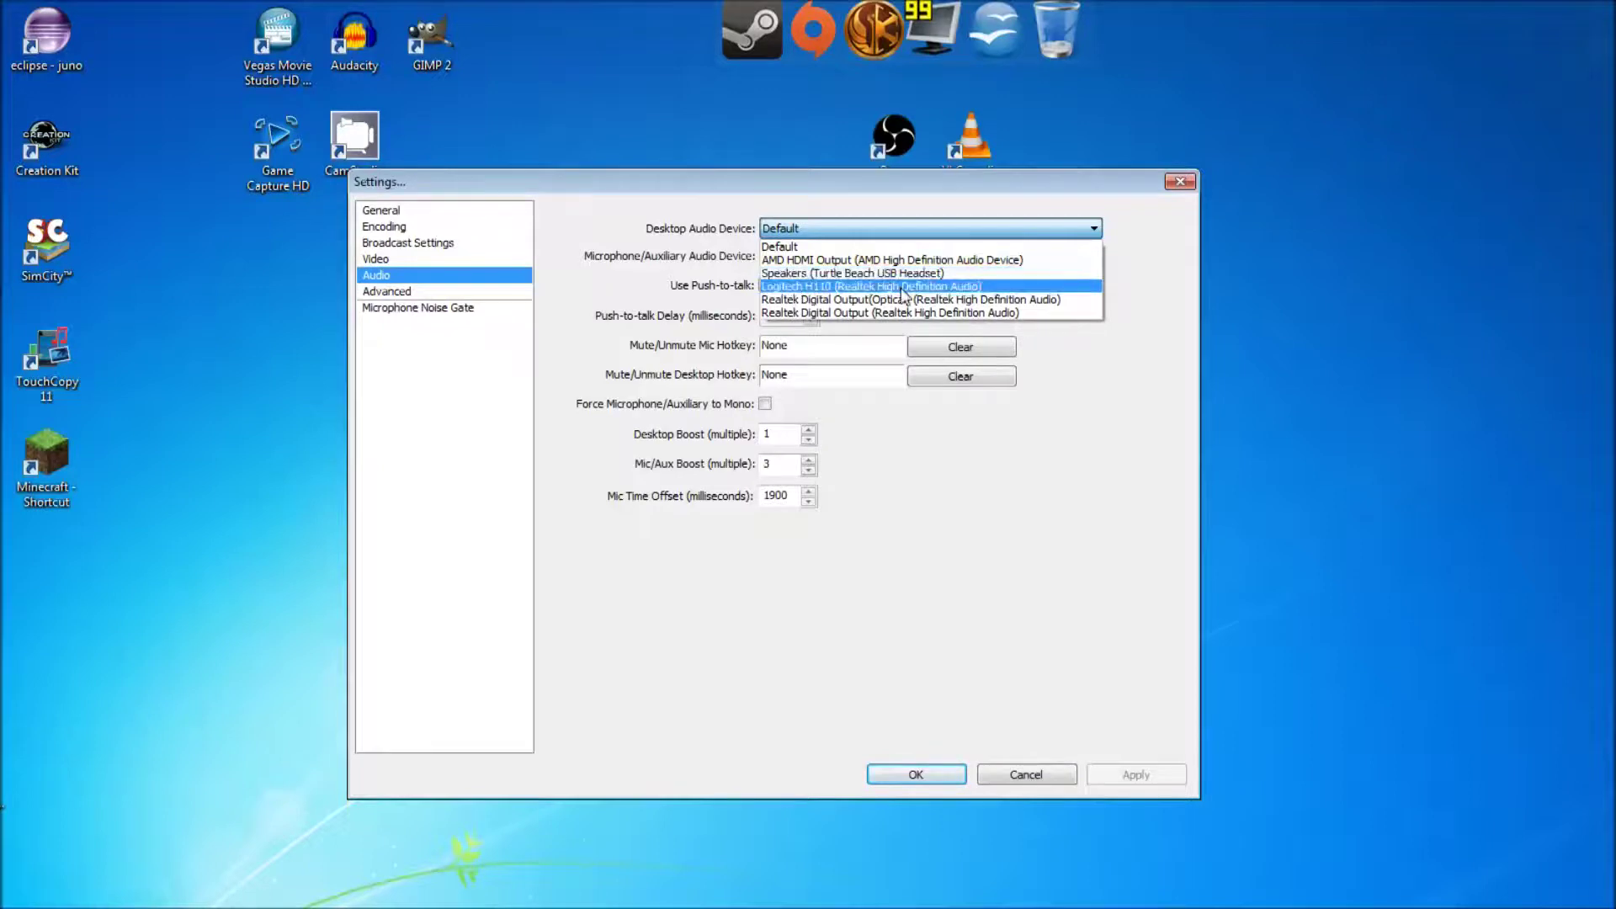
left_click(680, 264)
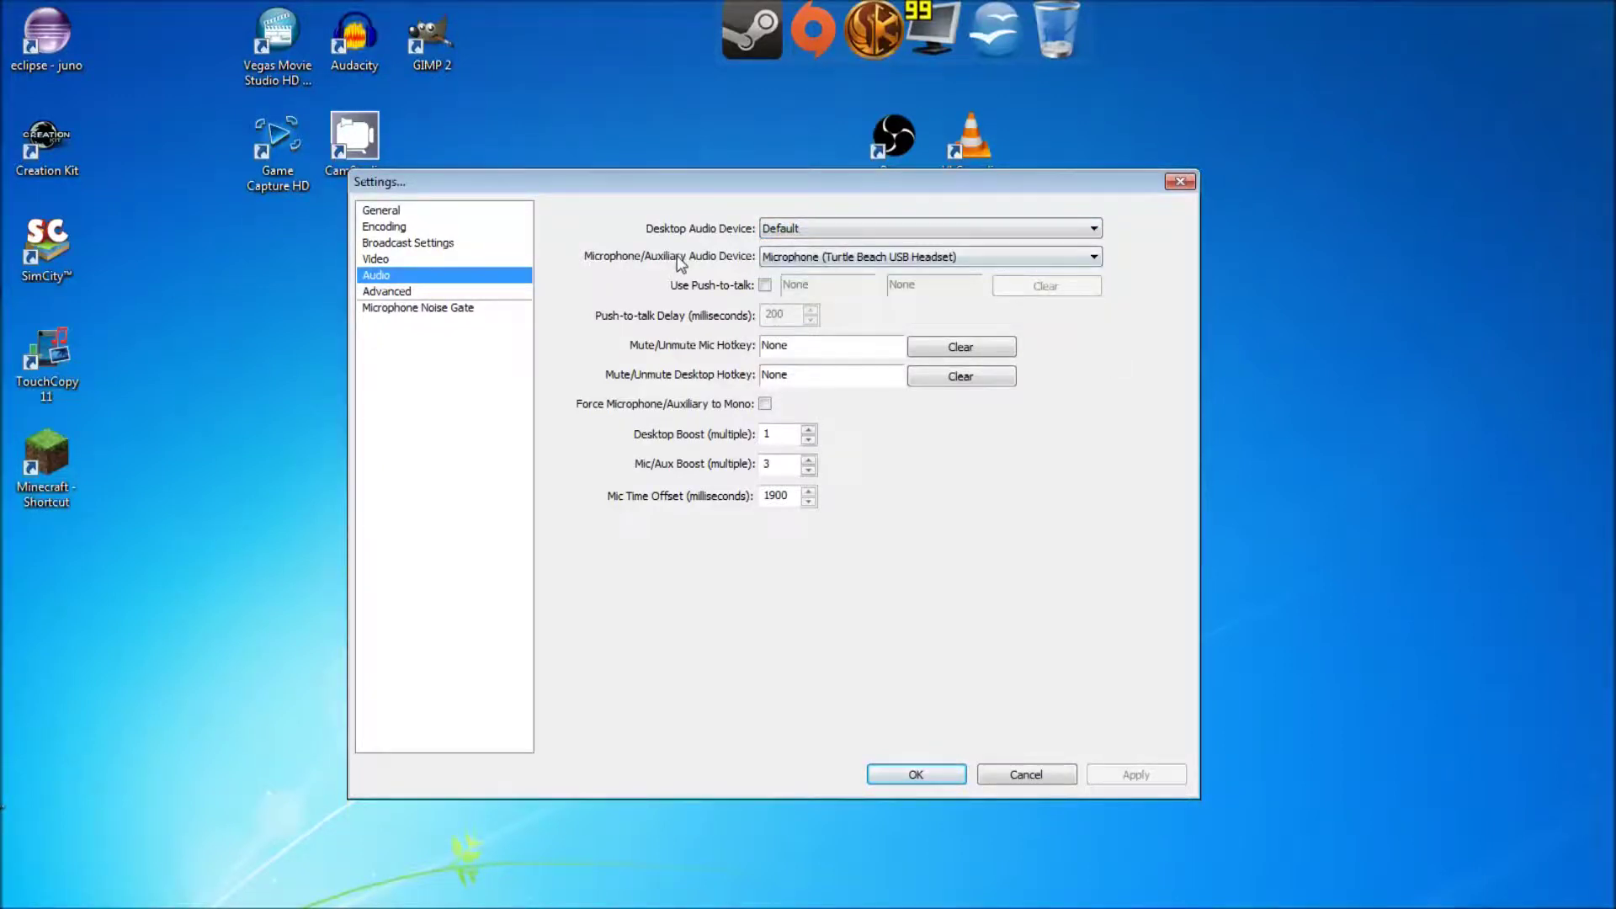
left_click(909, 263)
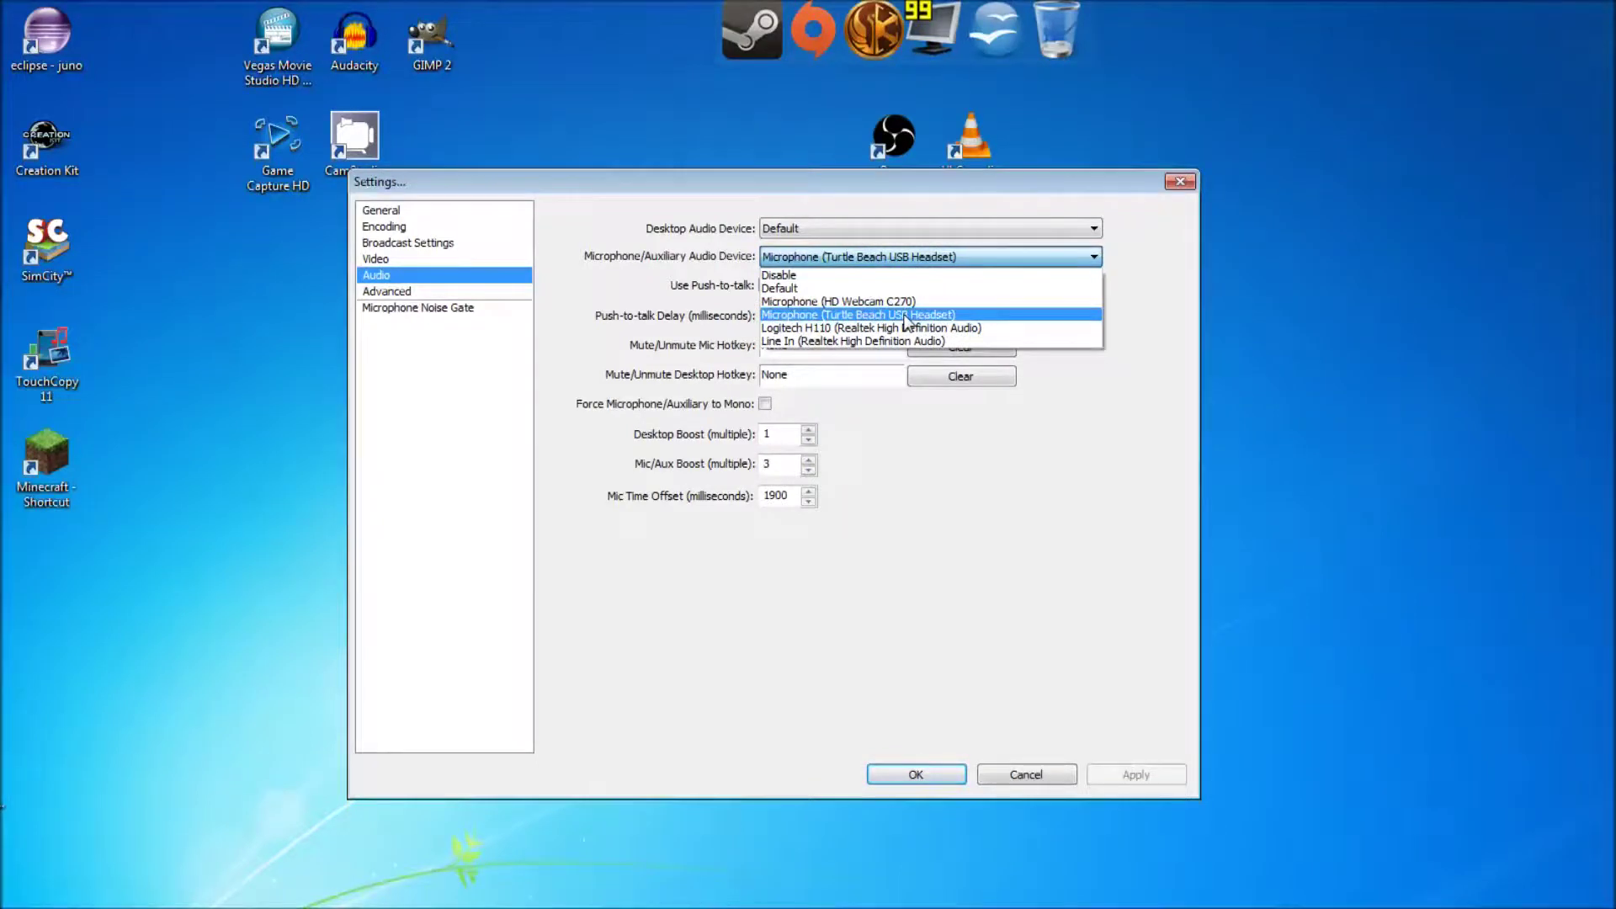
left_click(905, 315)
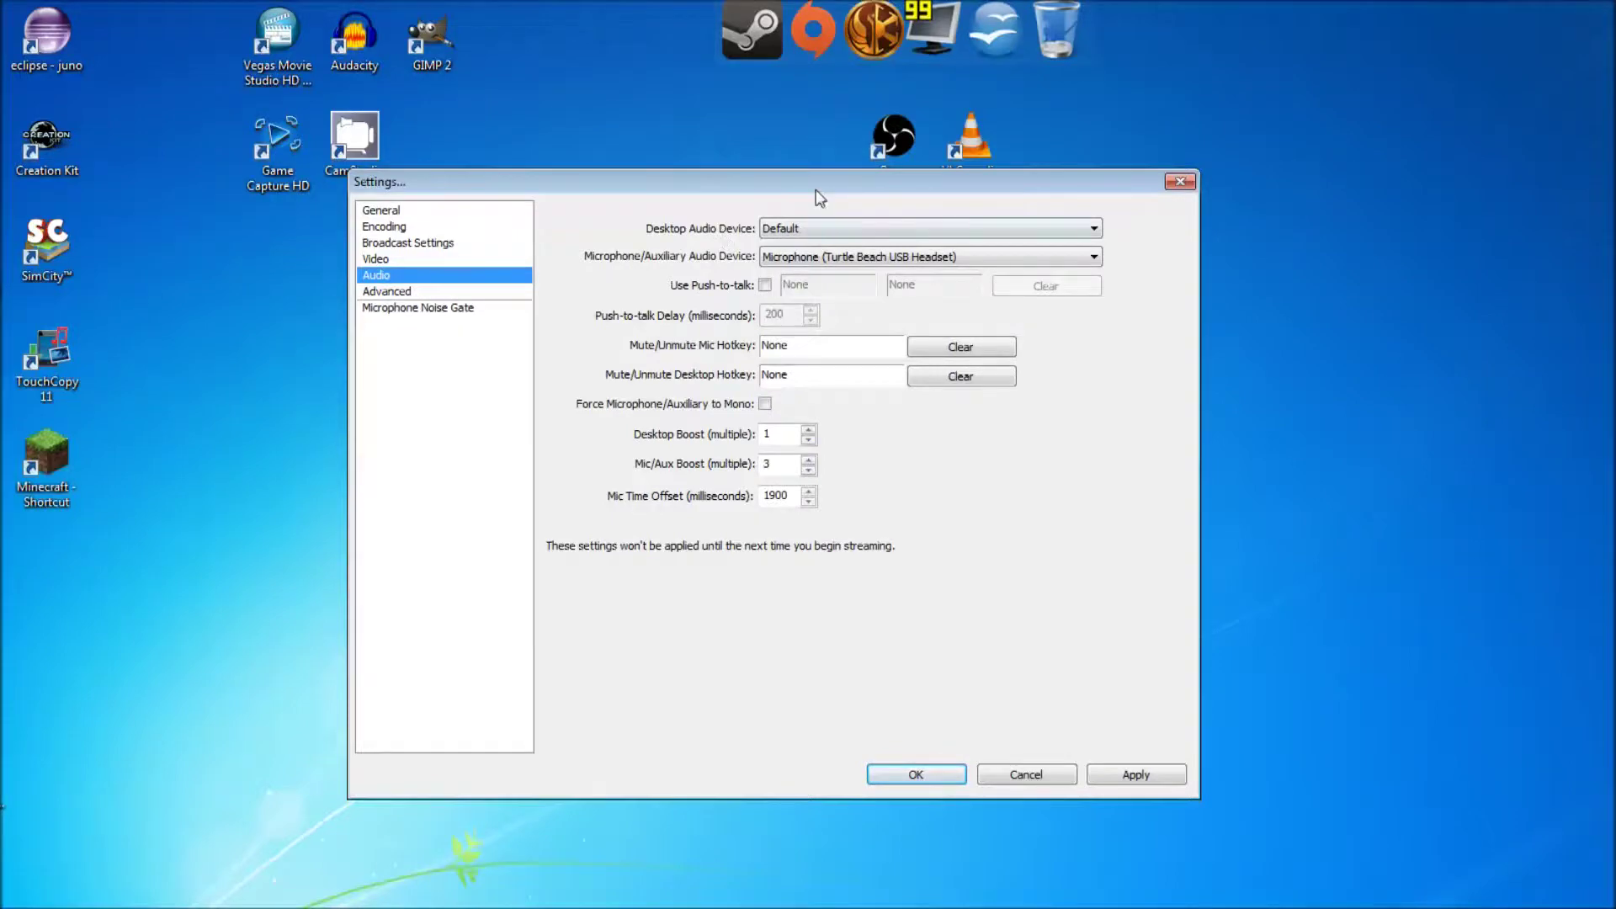
left_click_drag(820, 193, 1325, 283)
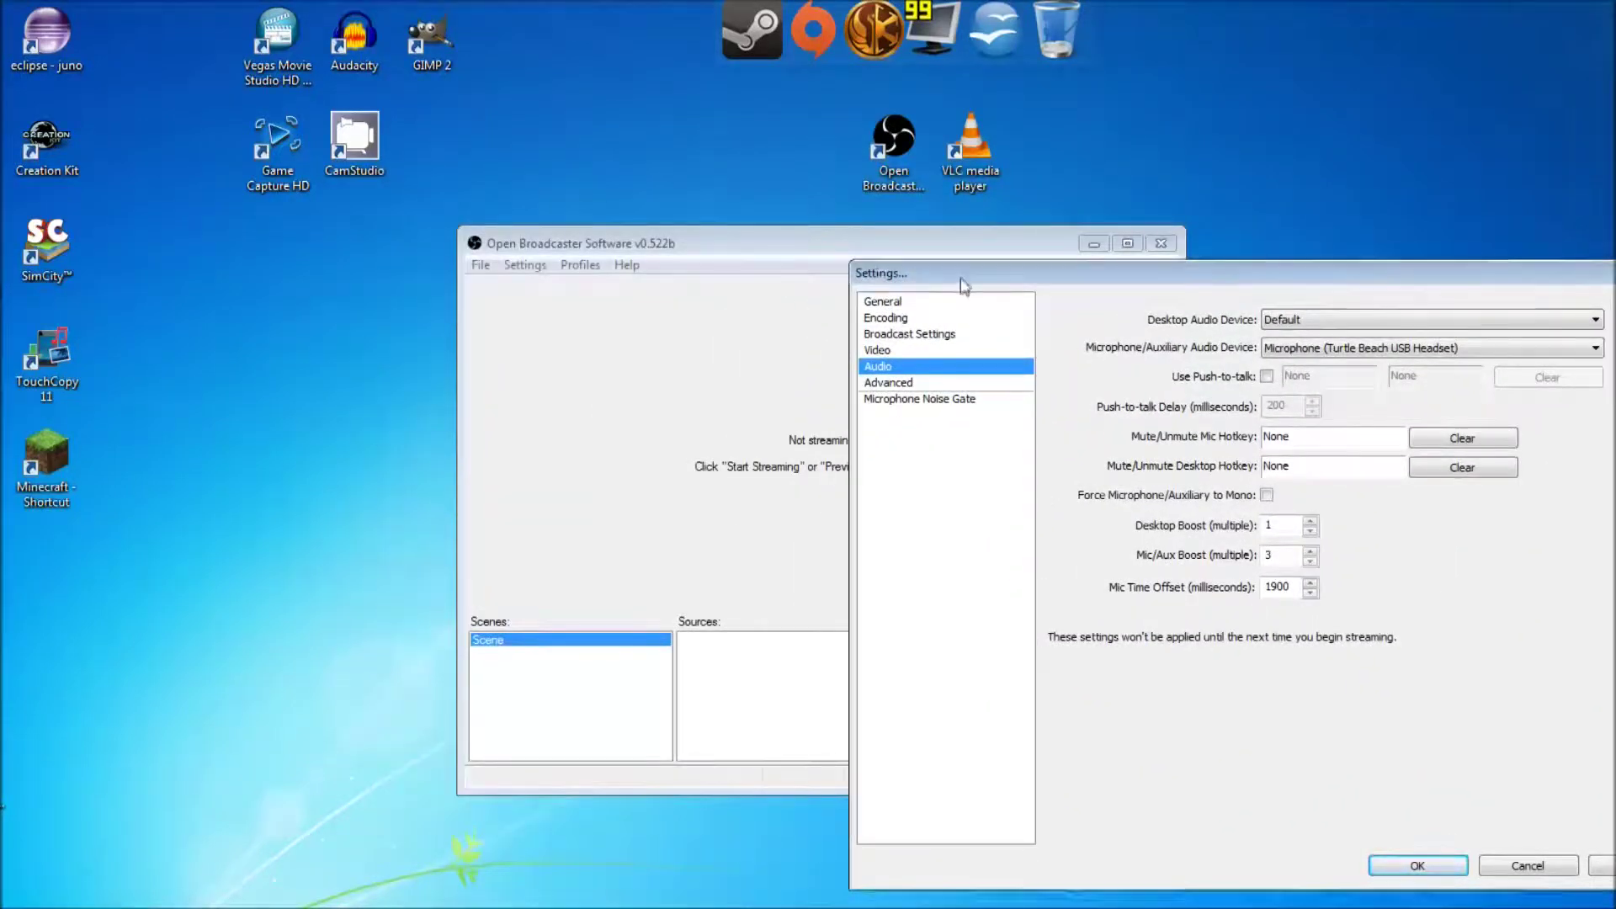
- Drag the Settings dialog from the right screen edge to the centre, over the main window
left_click_drag(967, 285, 1380, 320)
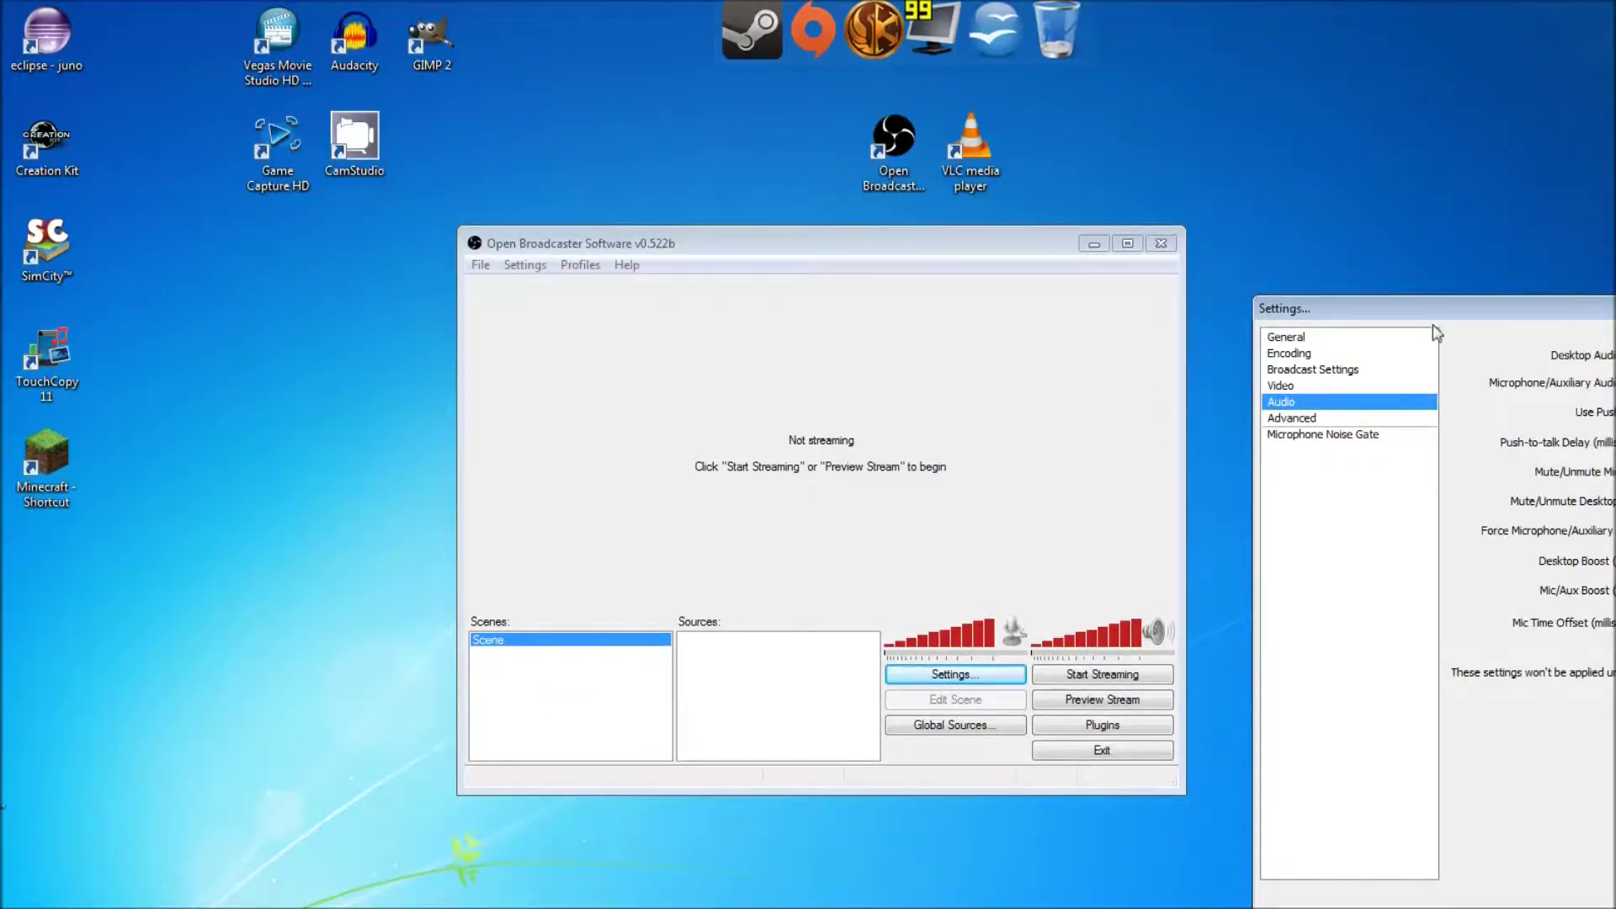
left_click_drag(1437, 318, 537, 198)
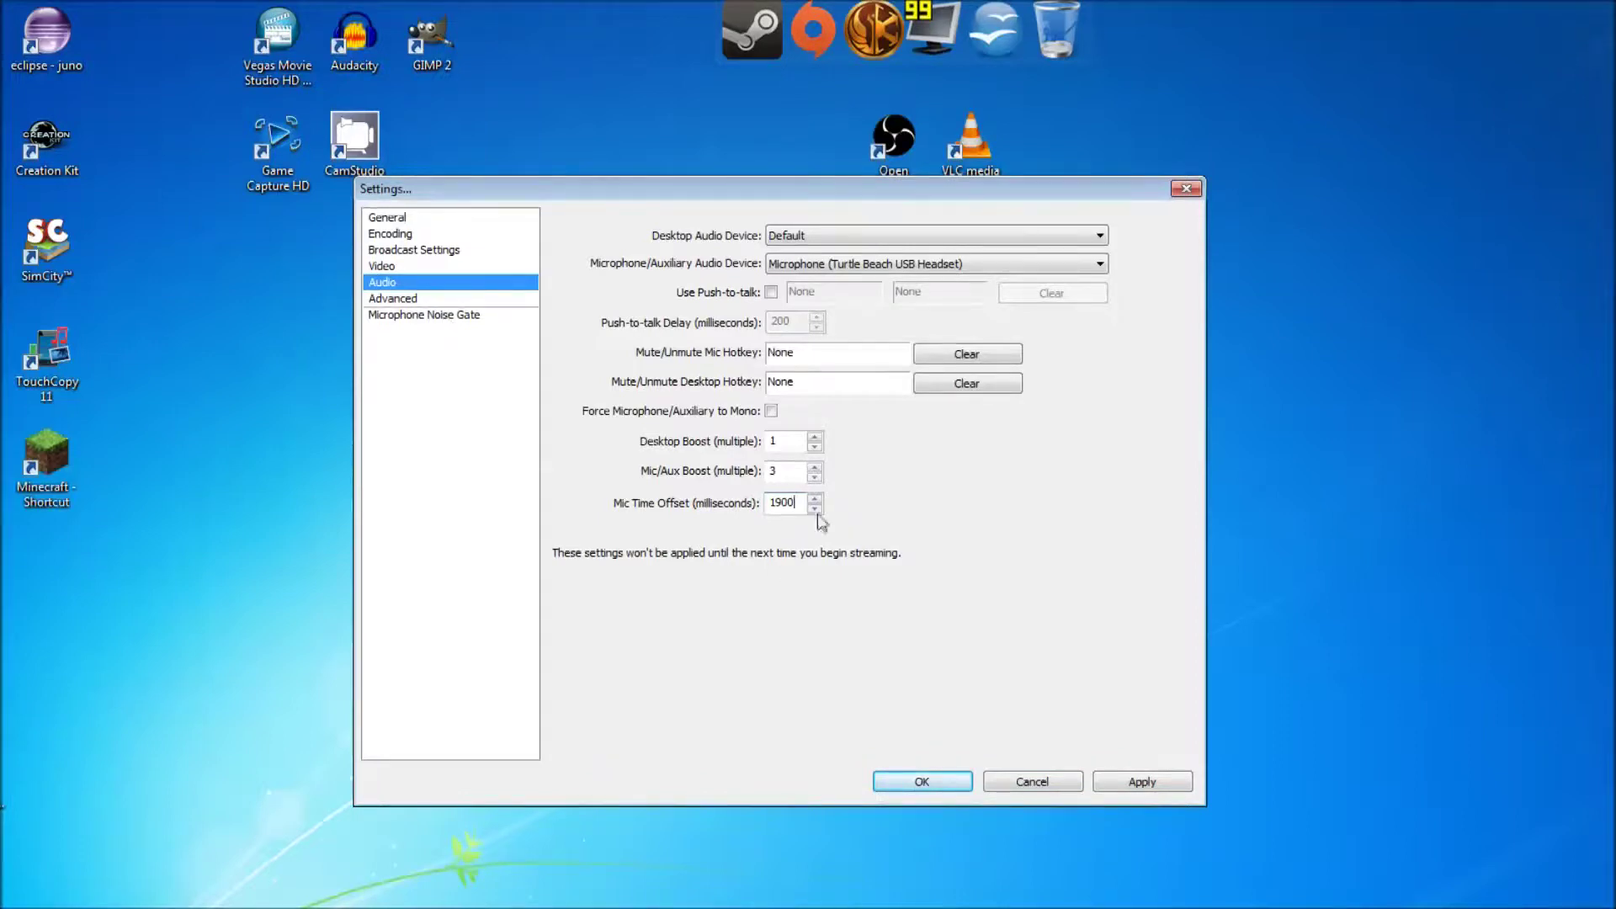
- Open Advanced without saving audio changes, keep Process Priority at Normal, and view x264 CPU presets
left_click(421, 298)
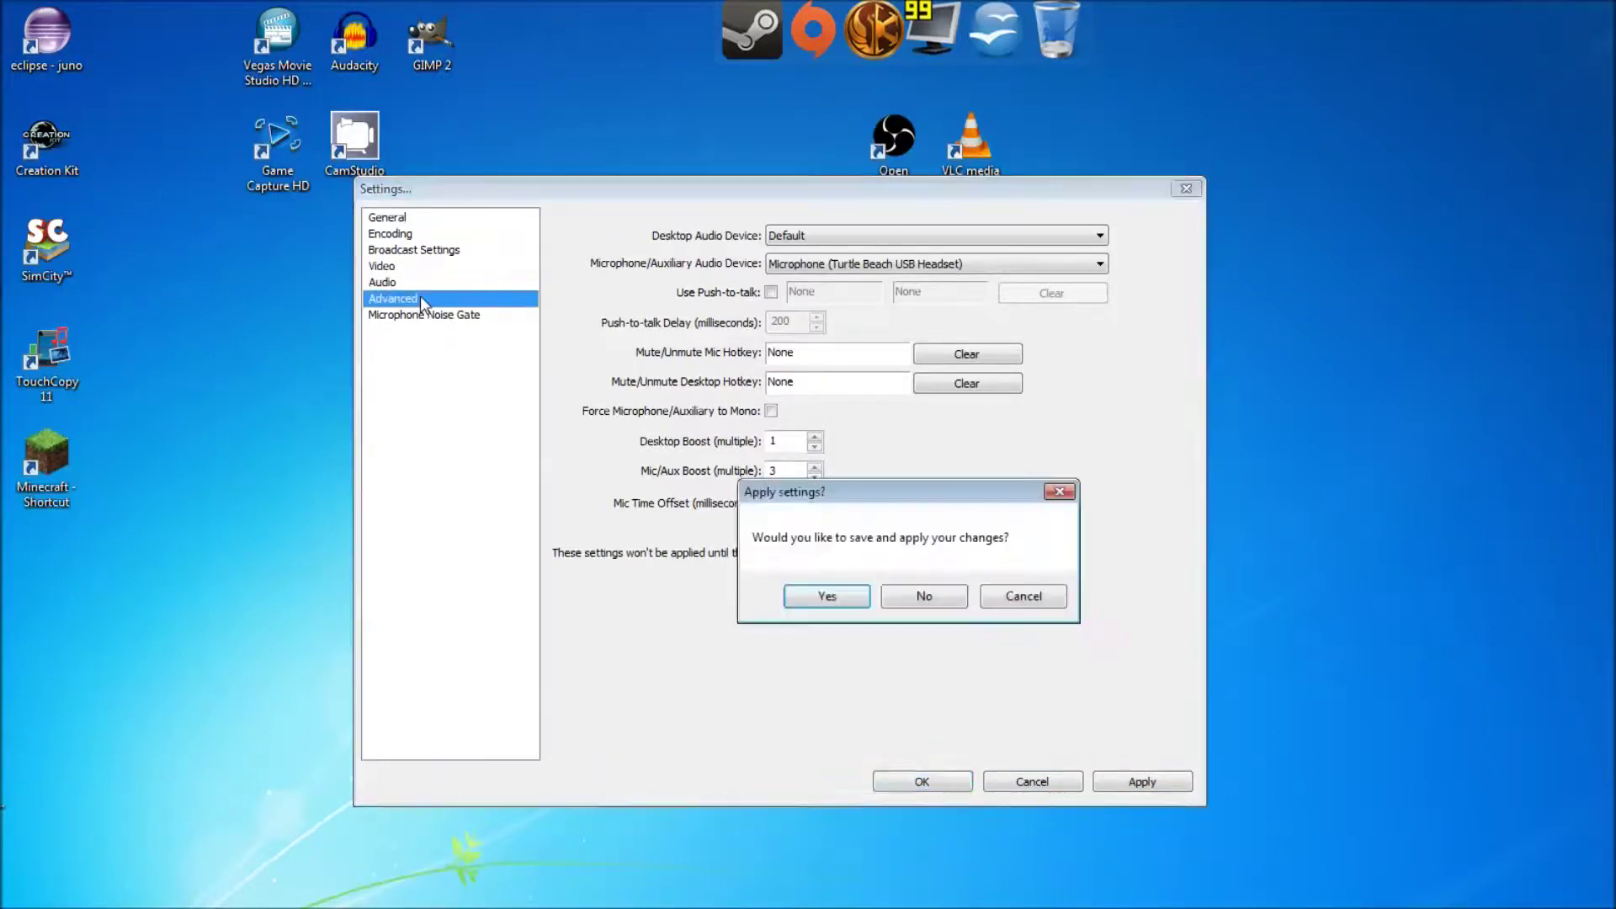
left_click(930, 591)
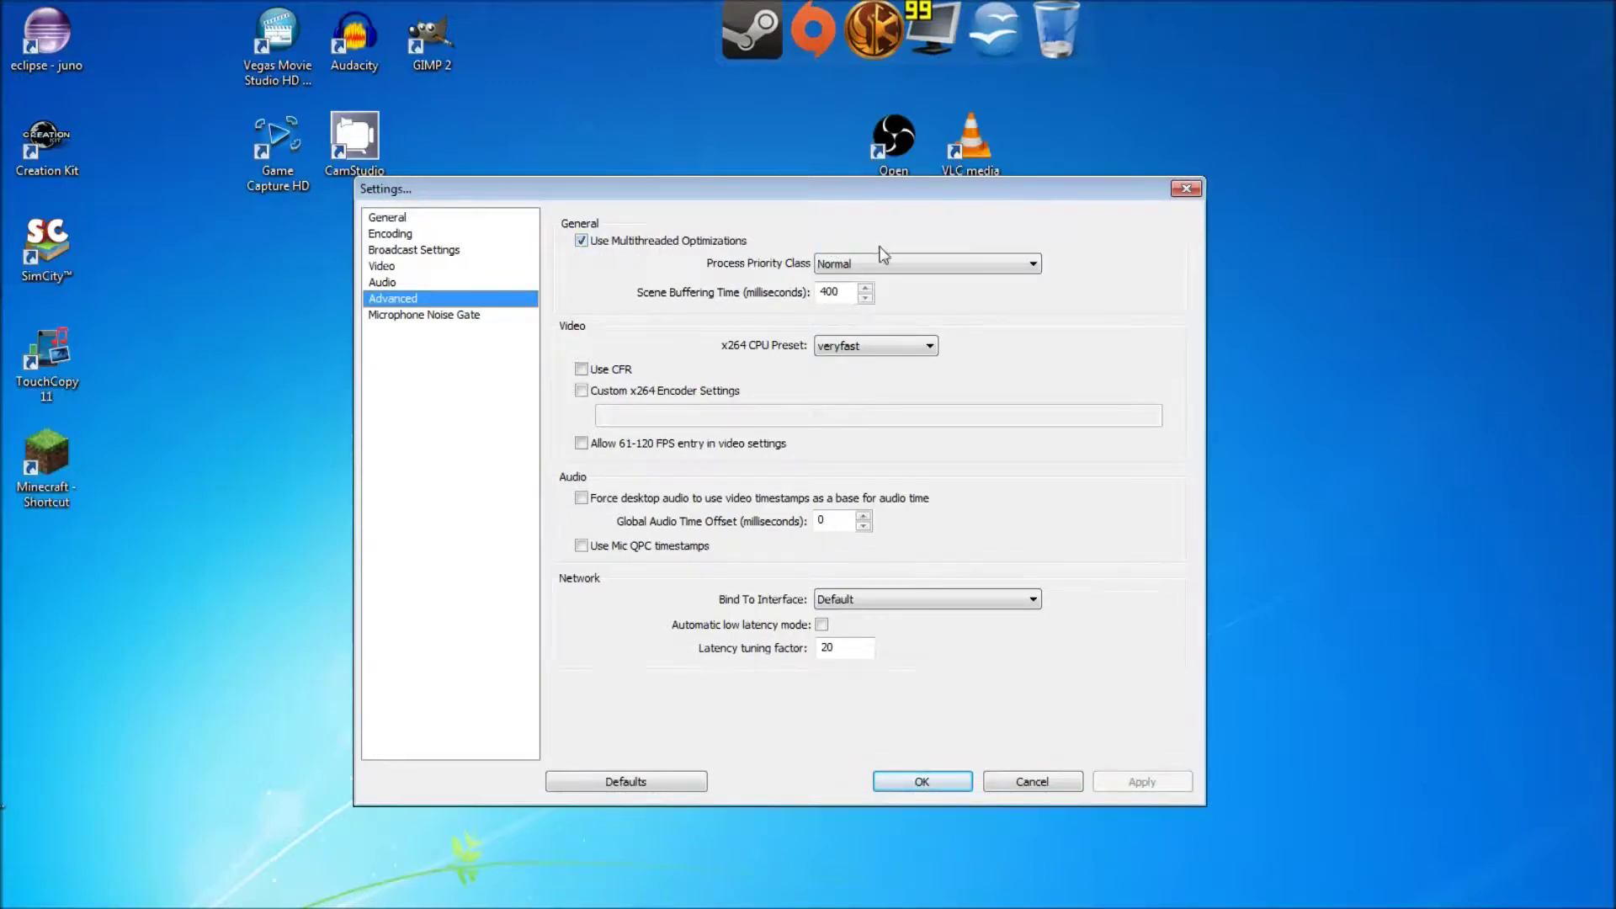
left_click(926, 263)
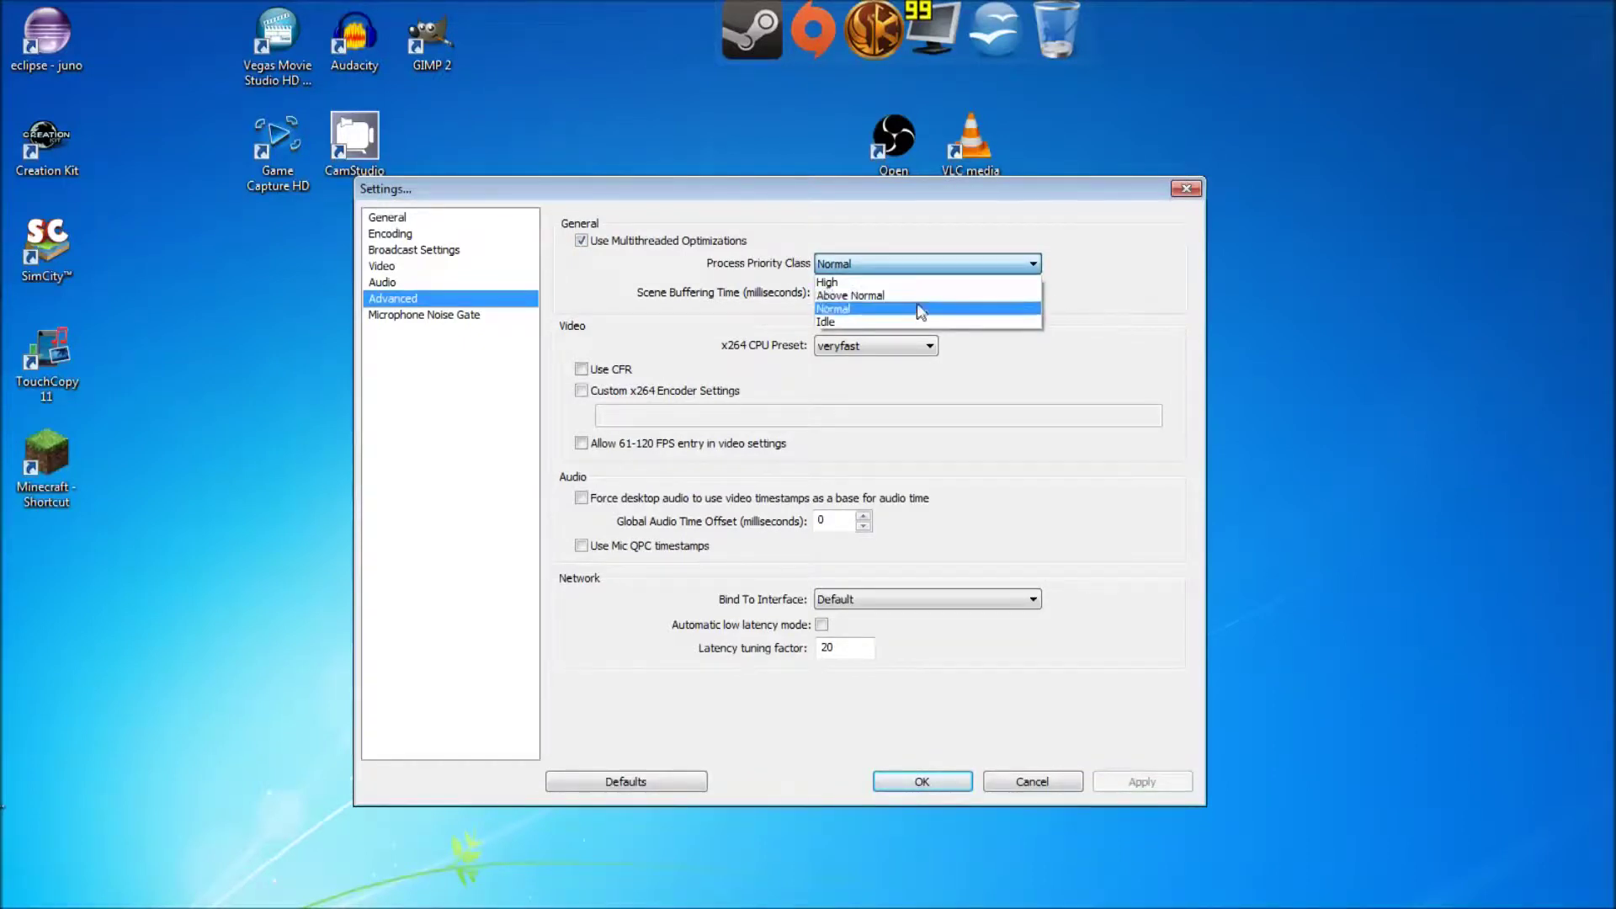
left_click(918, 309)
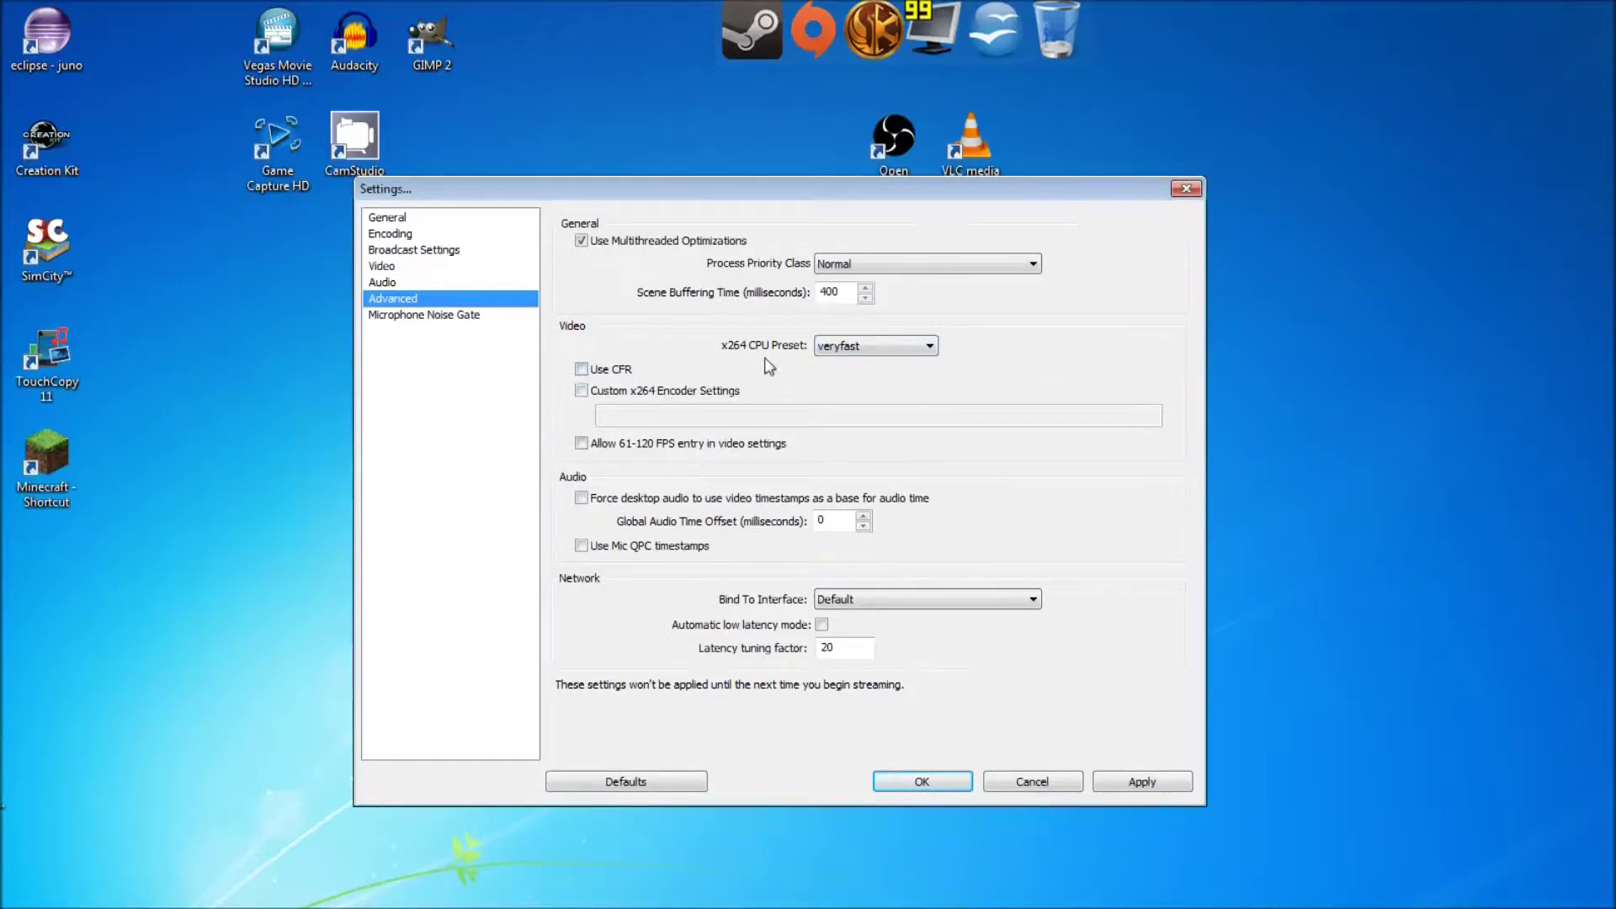
left_click(876, 350)
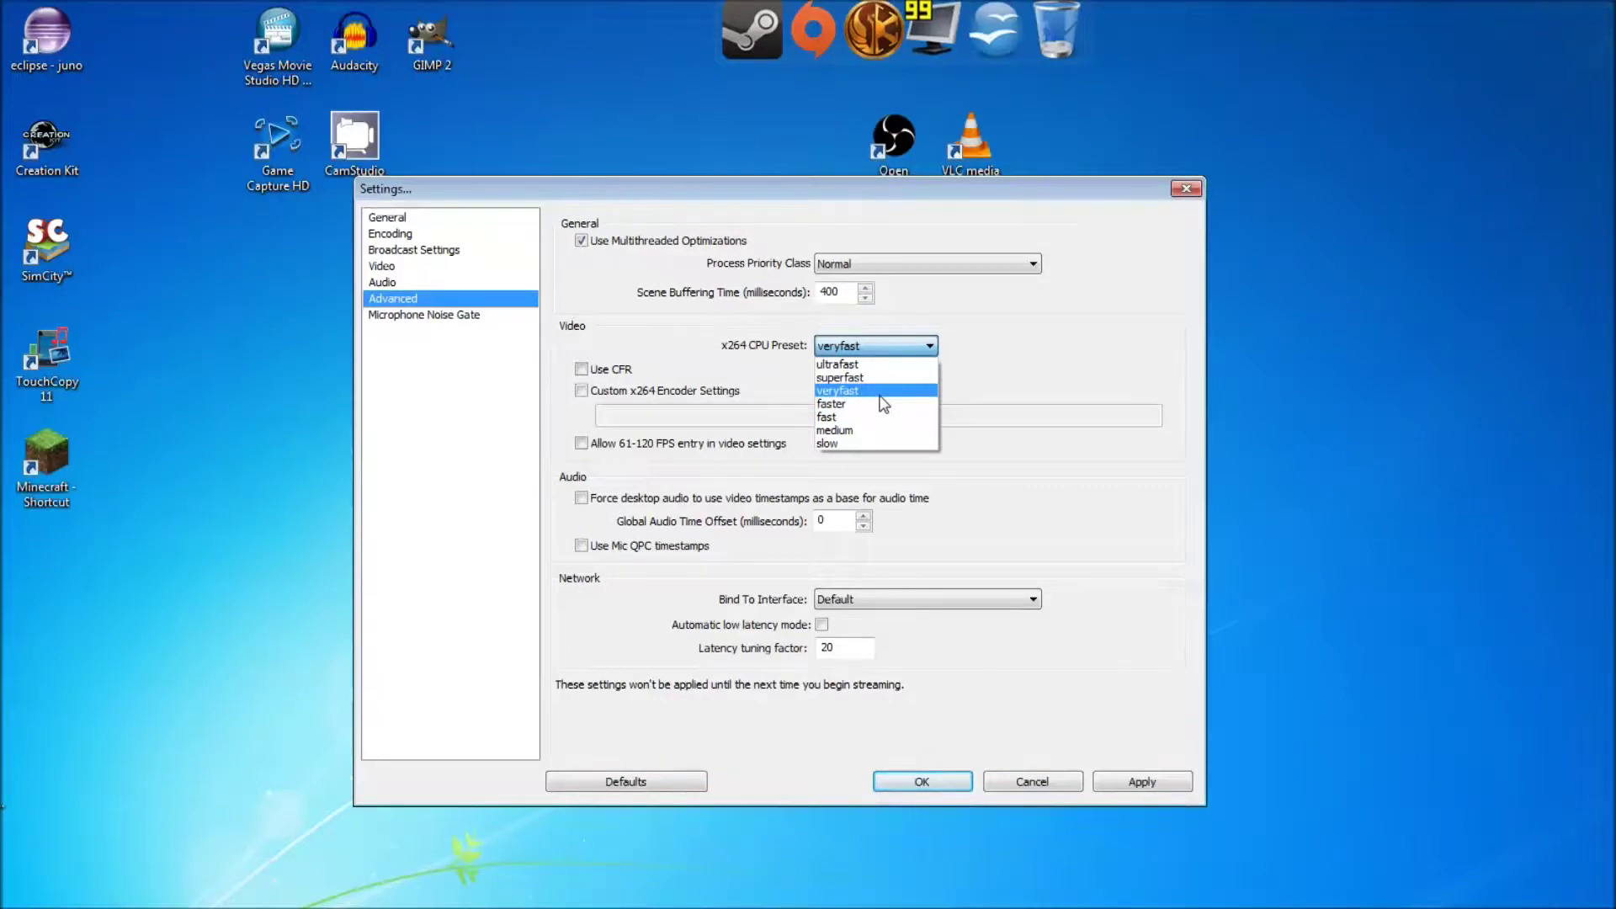
left_click(880, 398)
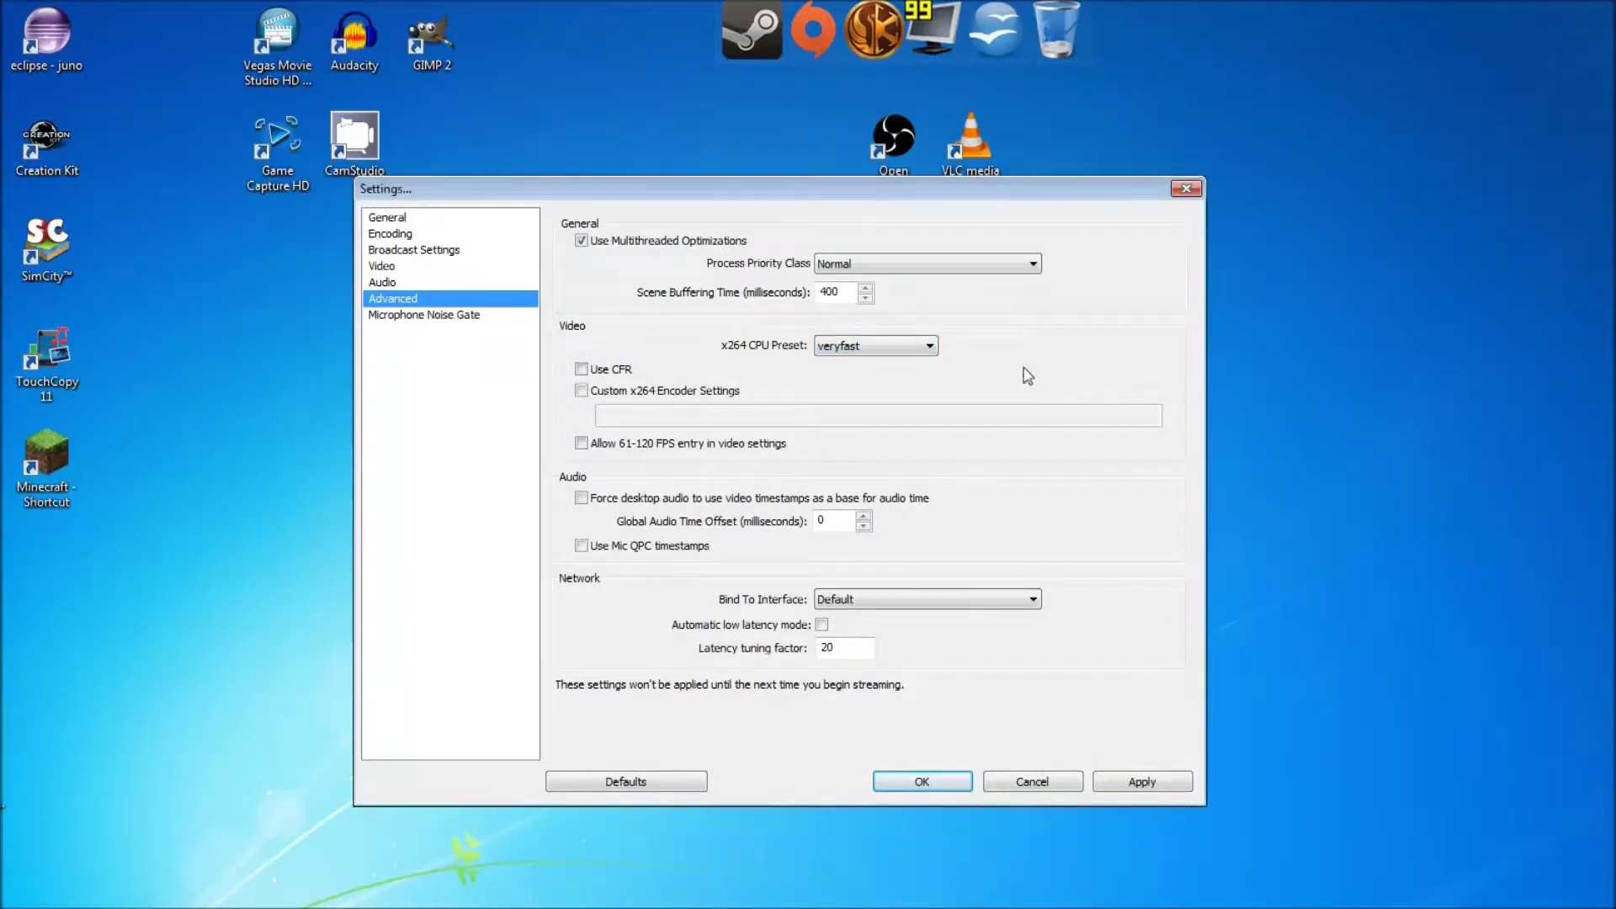
left_click(931, 347)
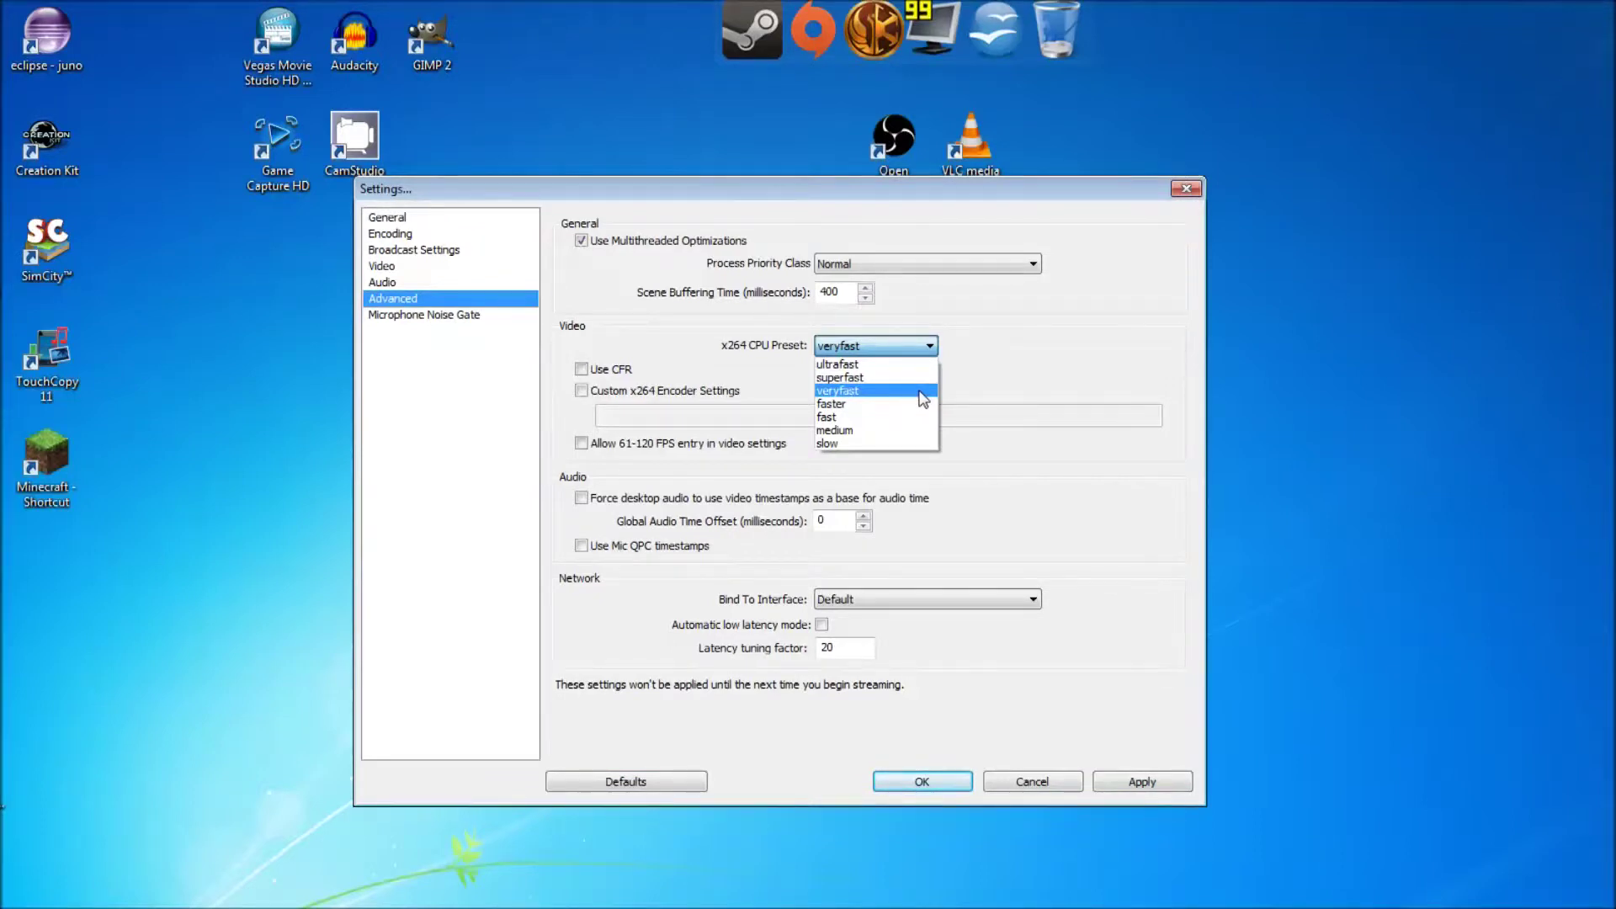
left_click(924, 392)
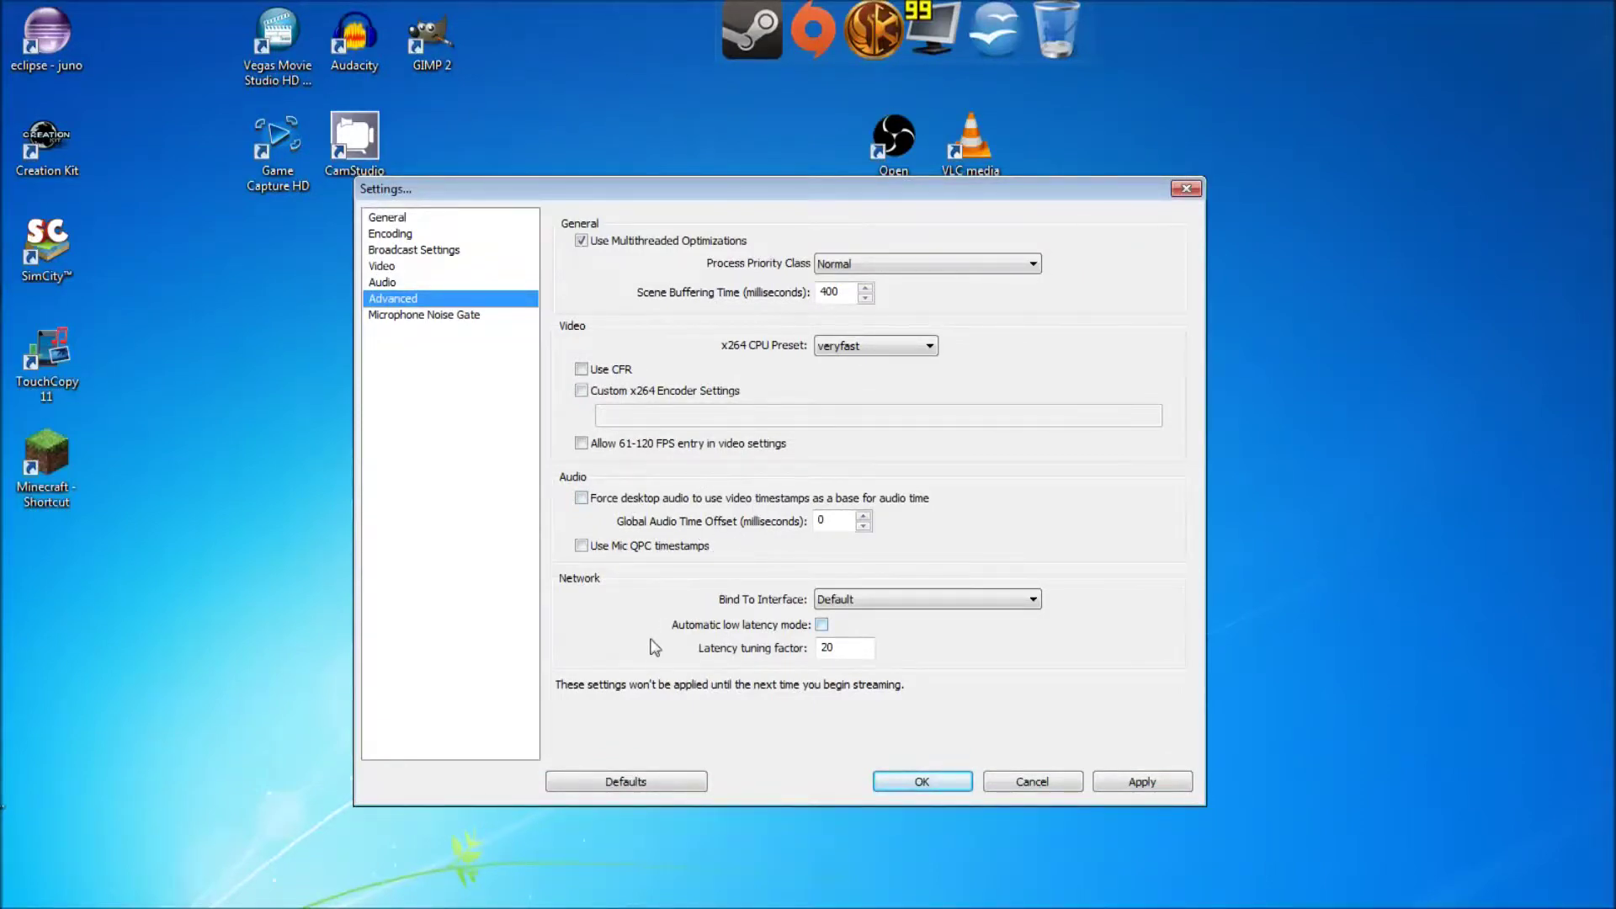
left_click(897, 598)
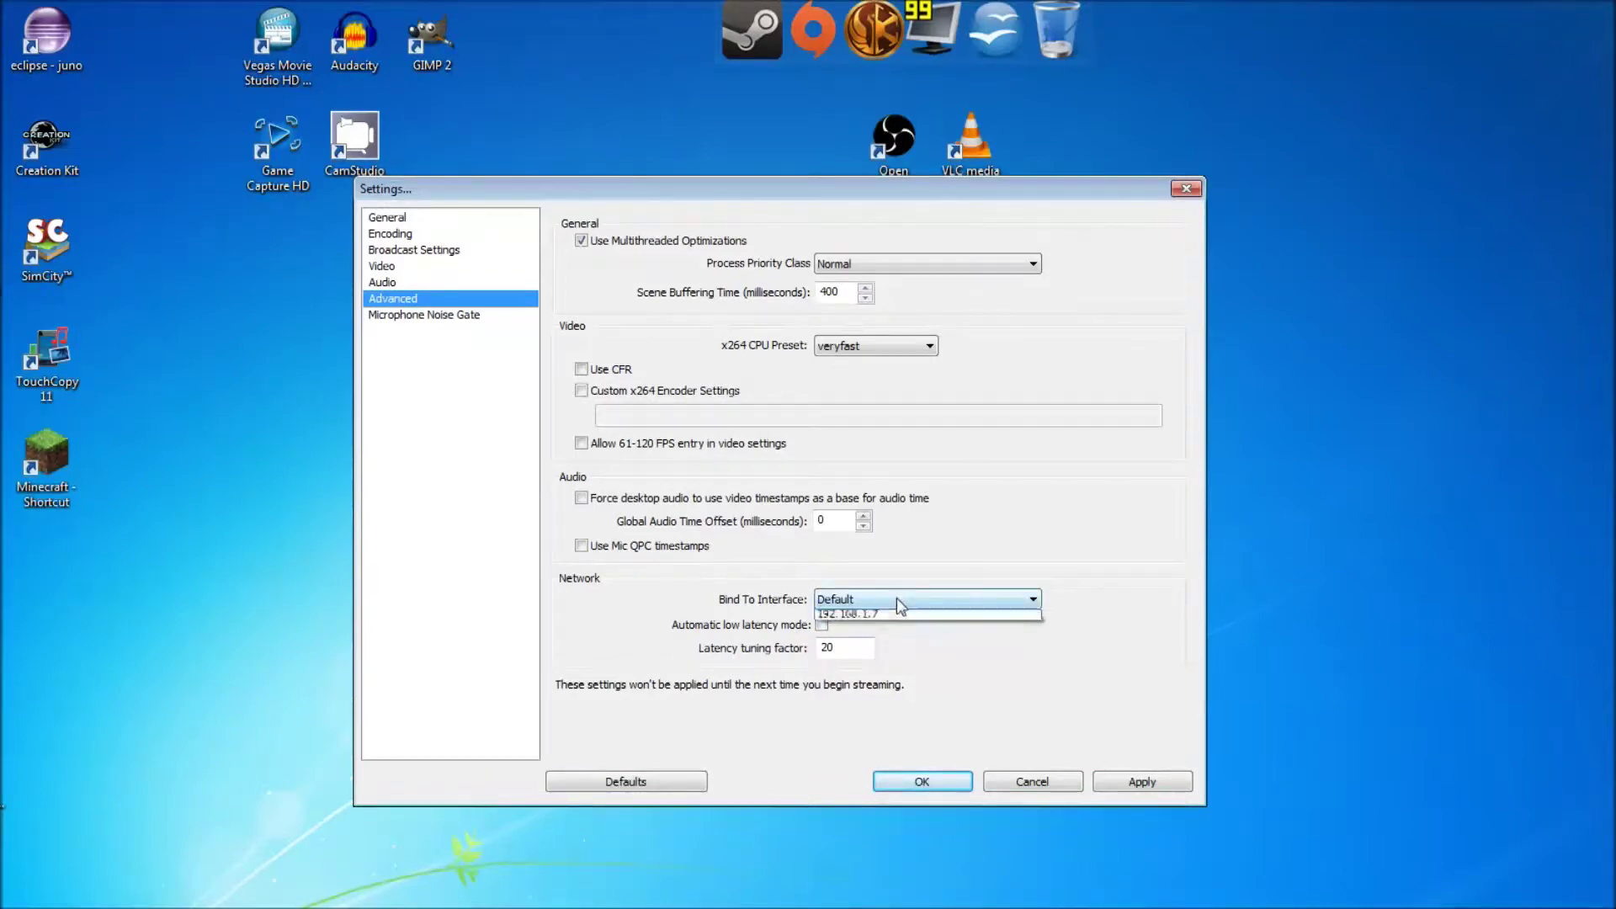
left_click(897, 598)
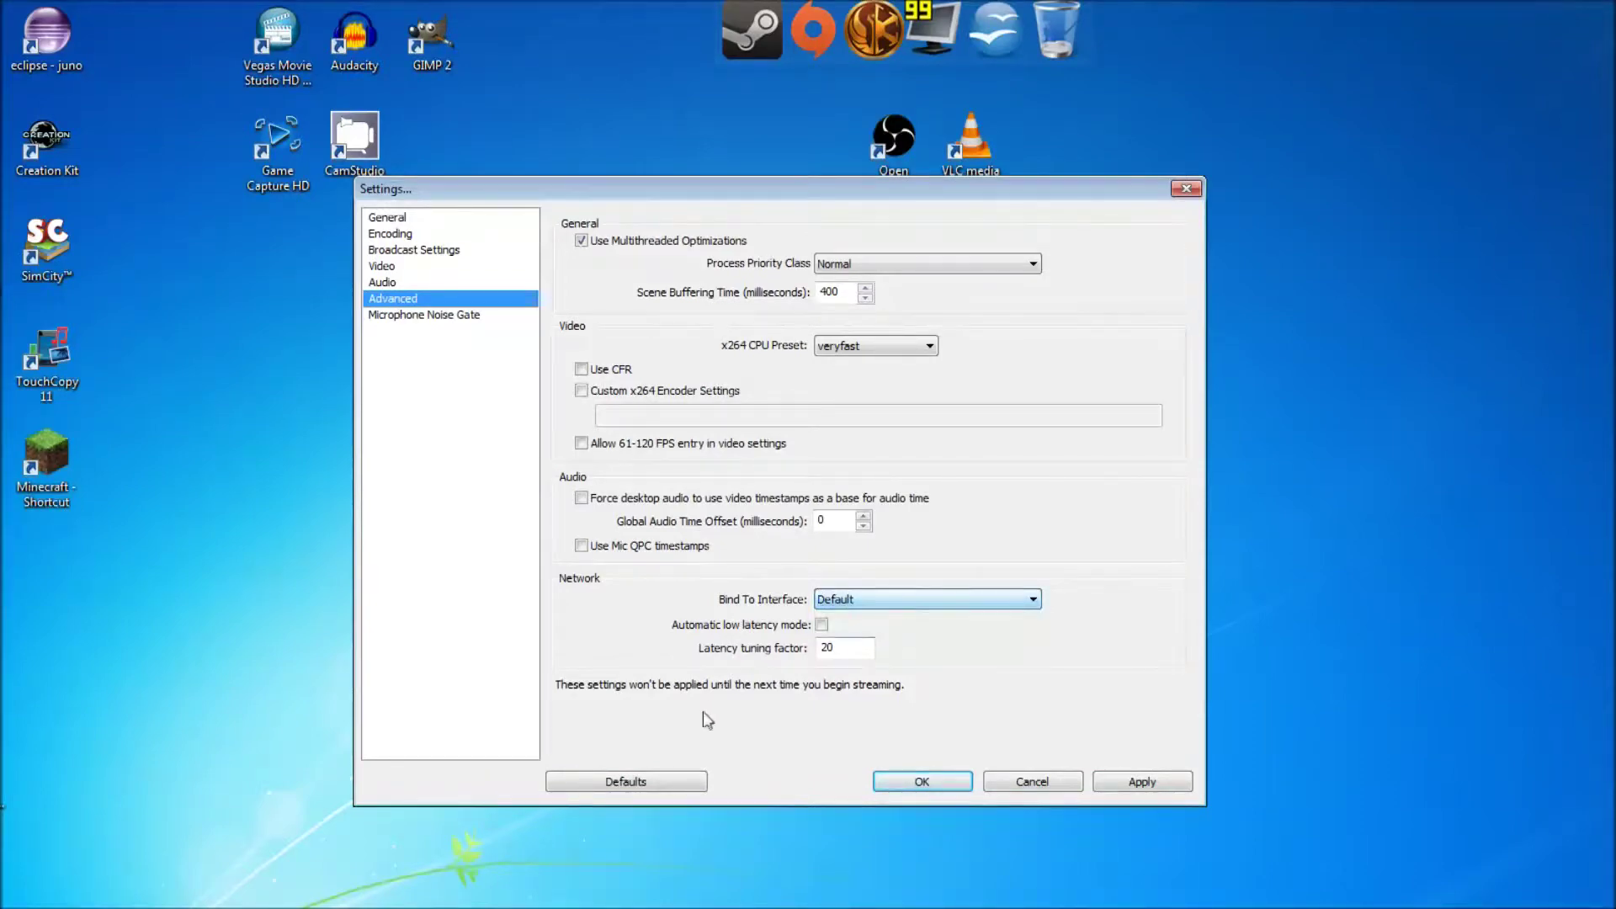
left_click(476, 315)
- Discard the unsaved advanced changes and return to the General settings page
left_click(915, 598)
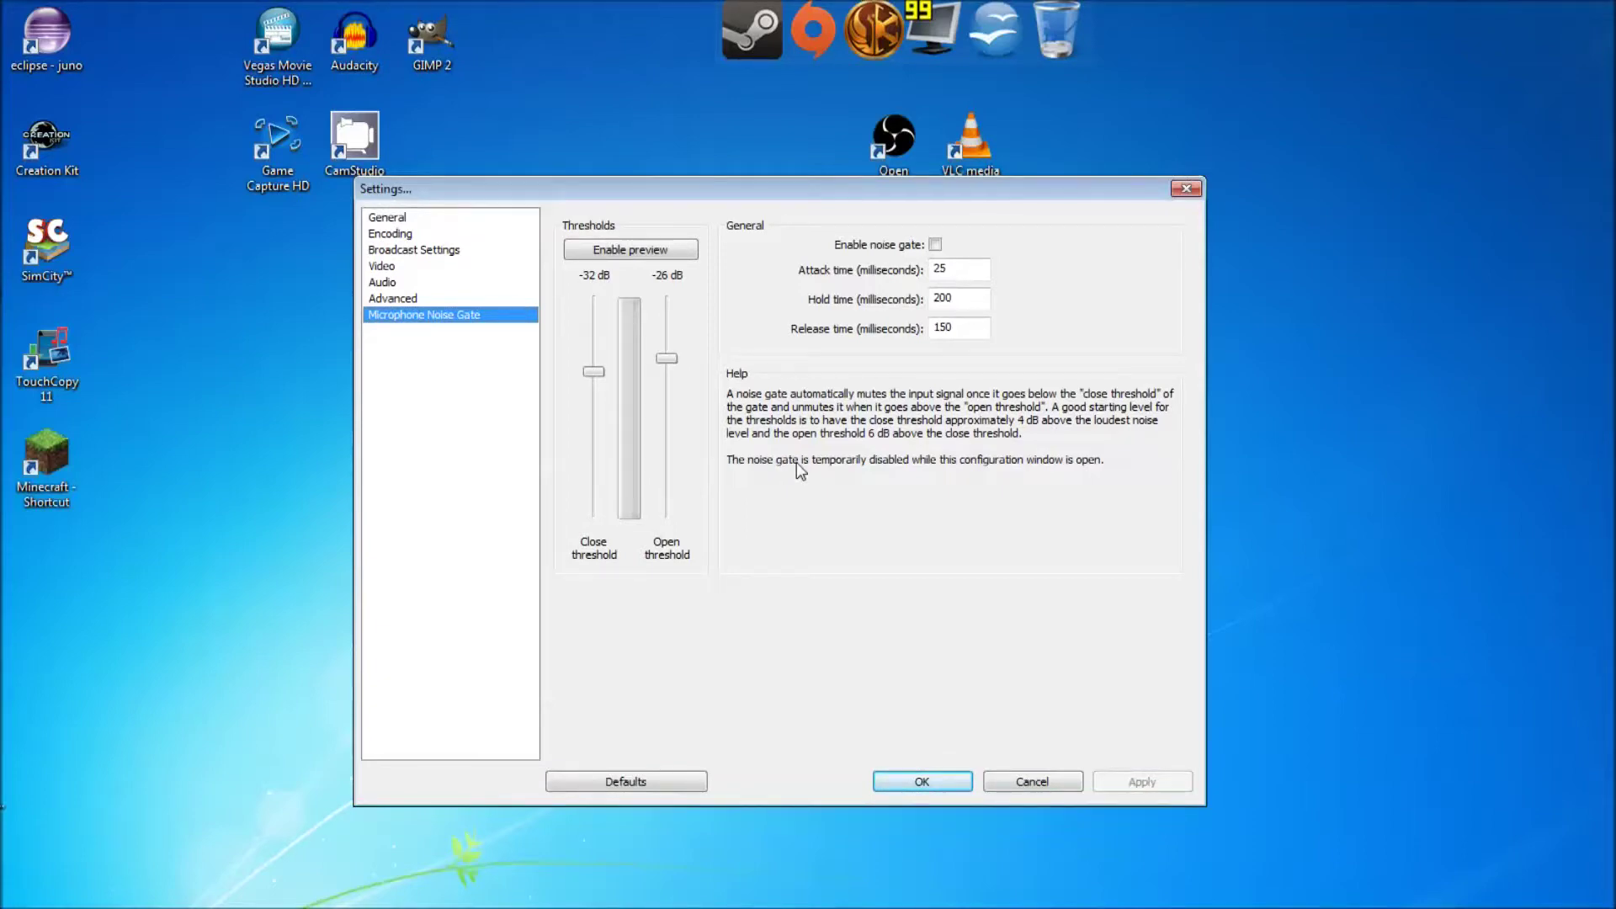
left_click(407, 219)
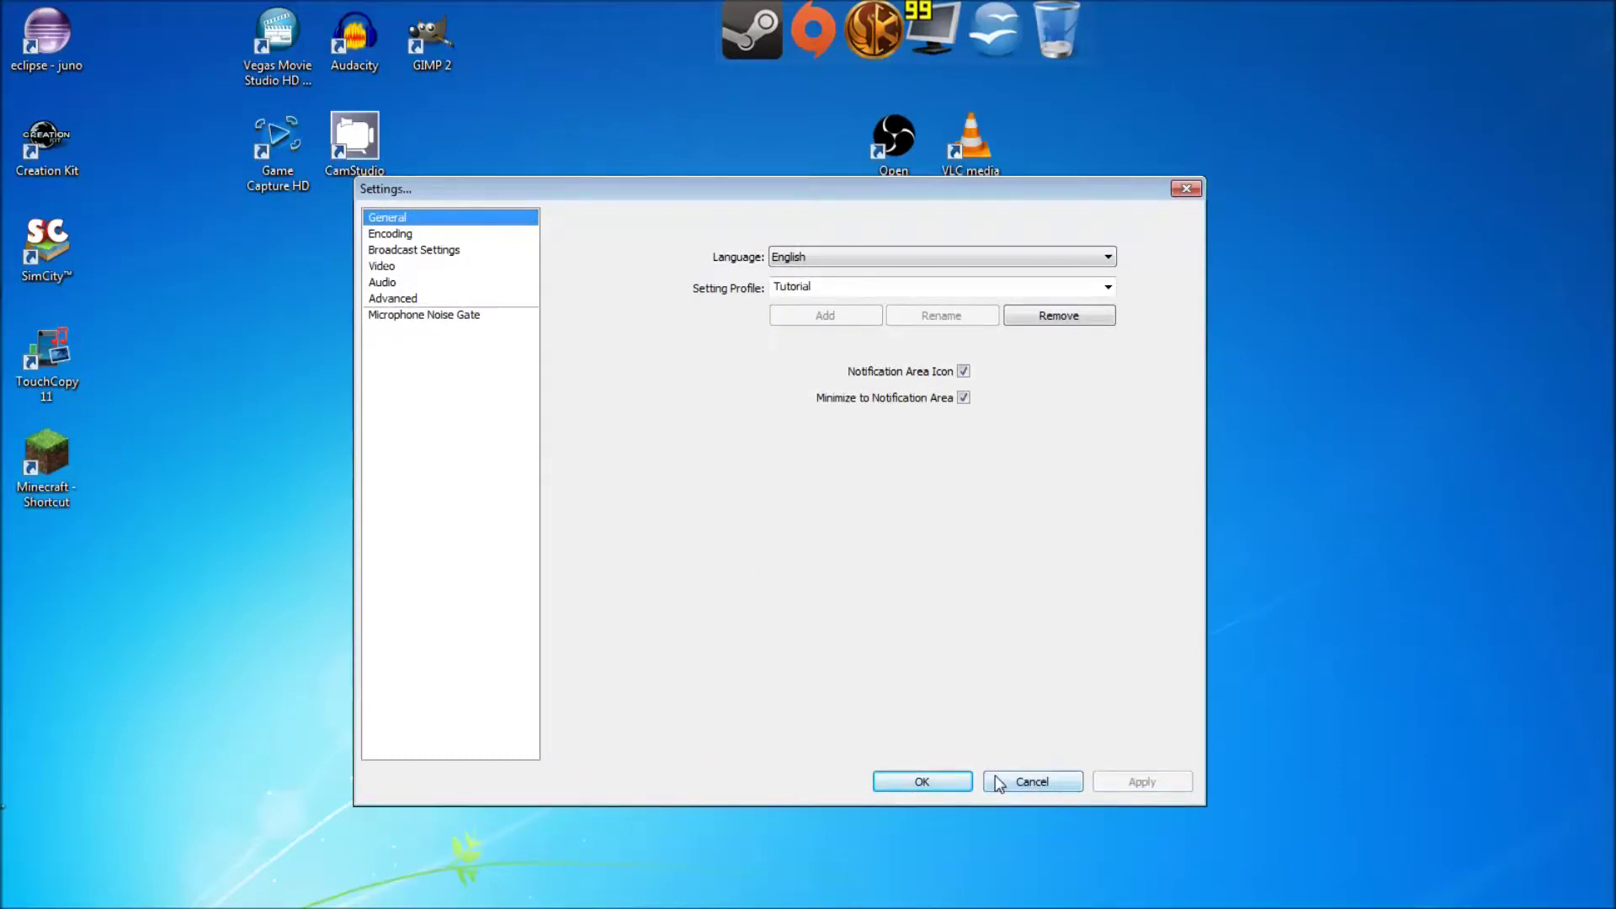
- Revisit Microphone Noise Gate and General, then cancel Settings without saving
left_click(415, 316)
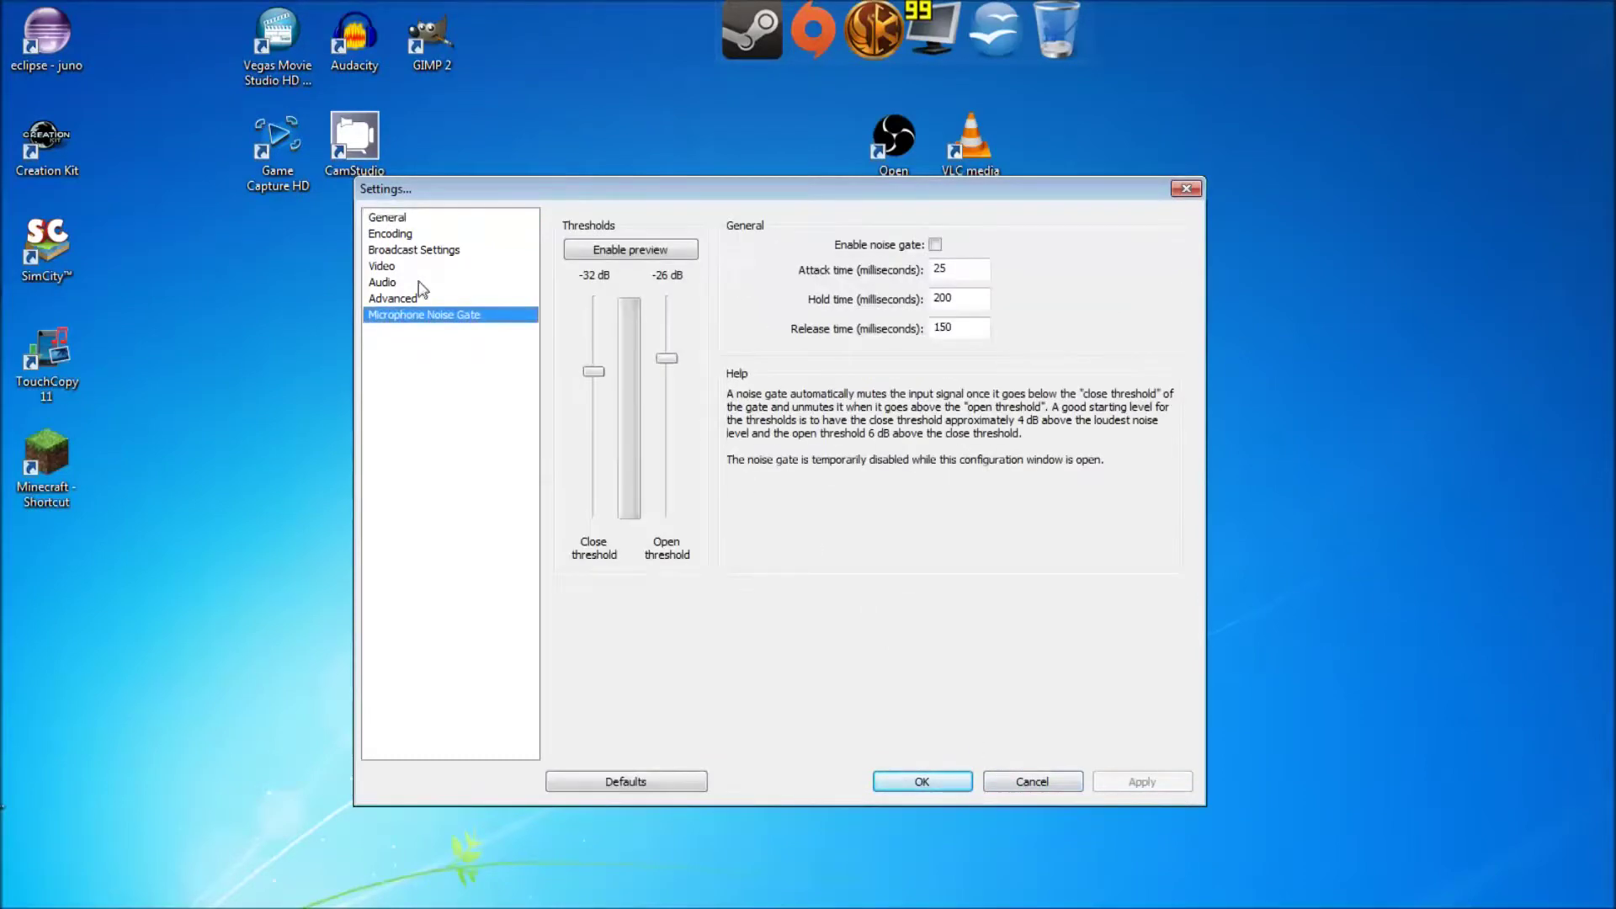
left_click(412, 222)
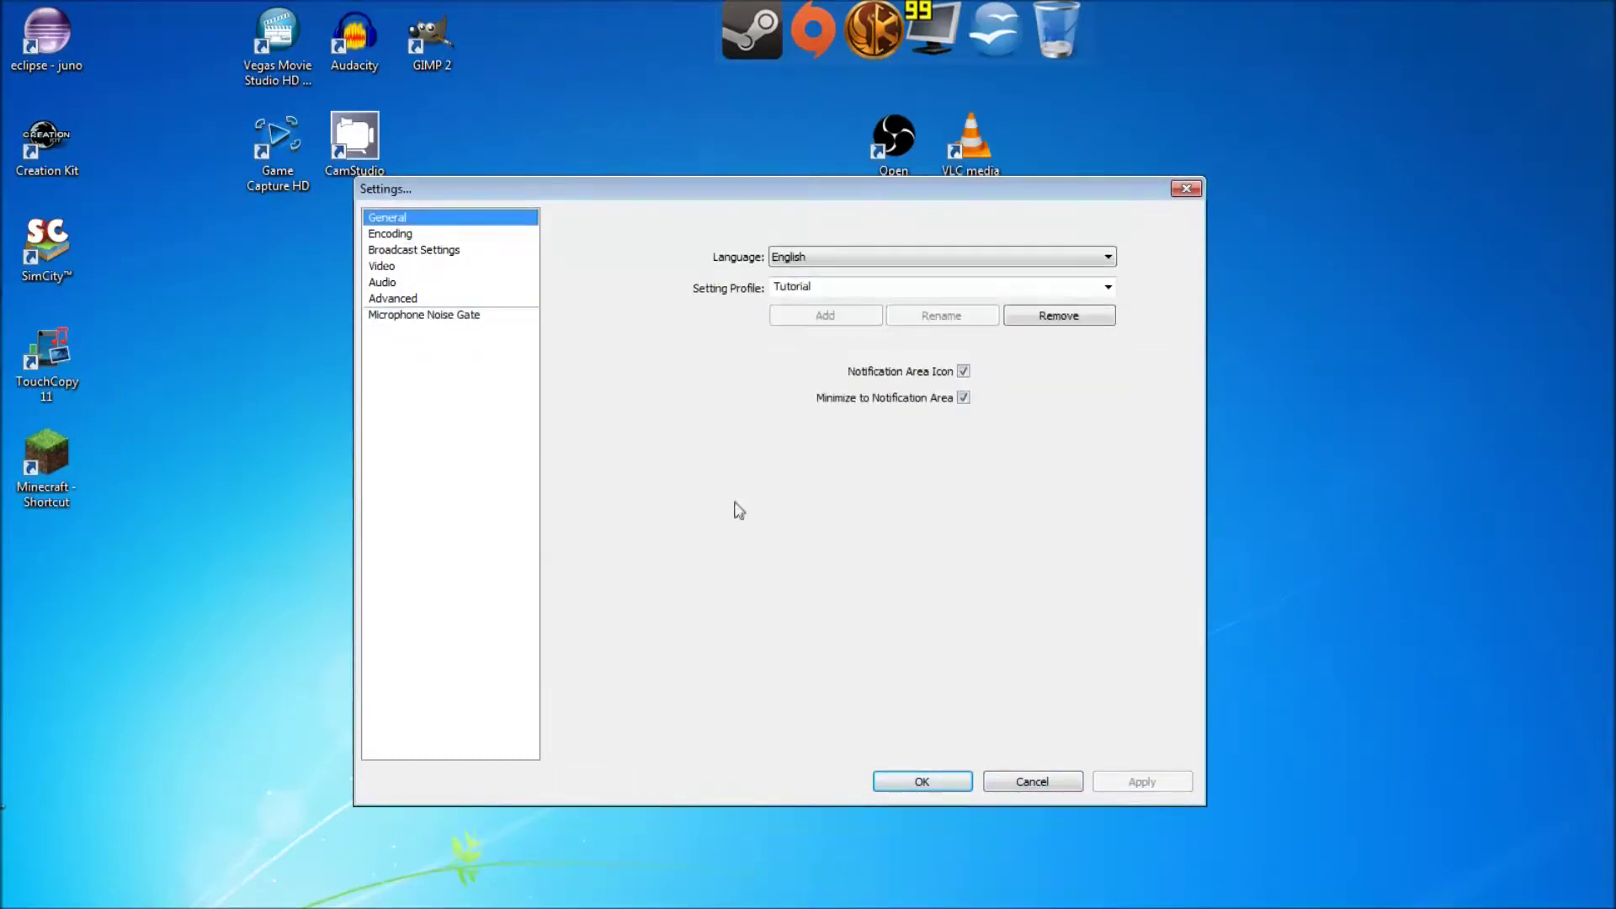
left_click(1054, 786)
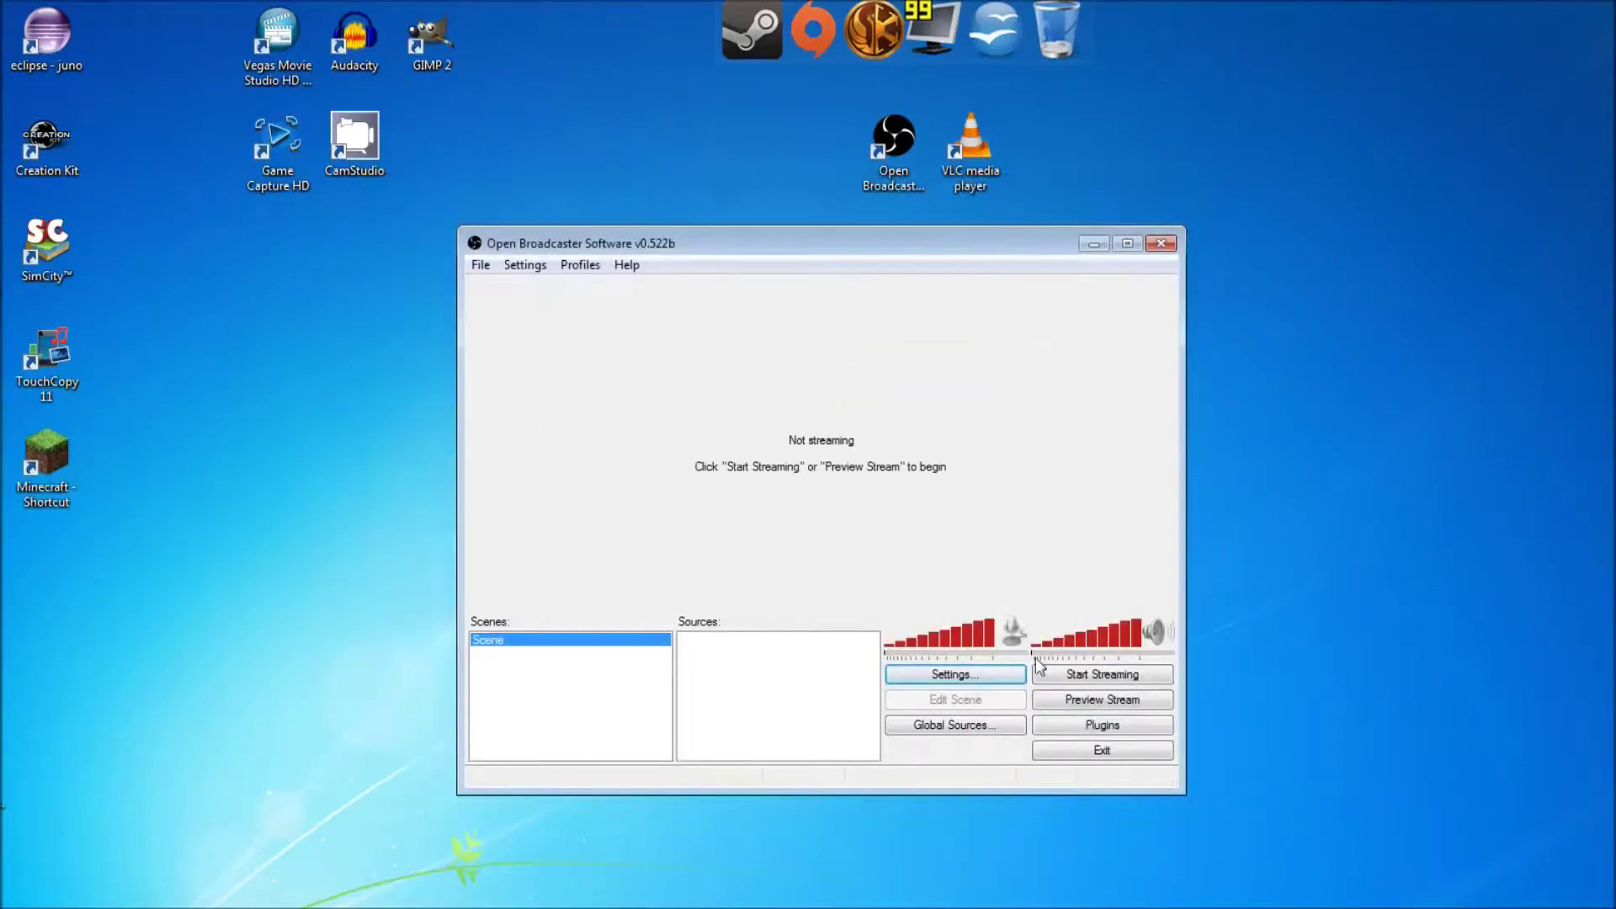
- Reposition the main OBS window slightly to the right and open the Settings menu
left_click_drag(817, 241, 810, 203)
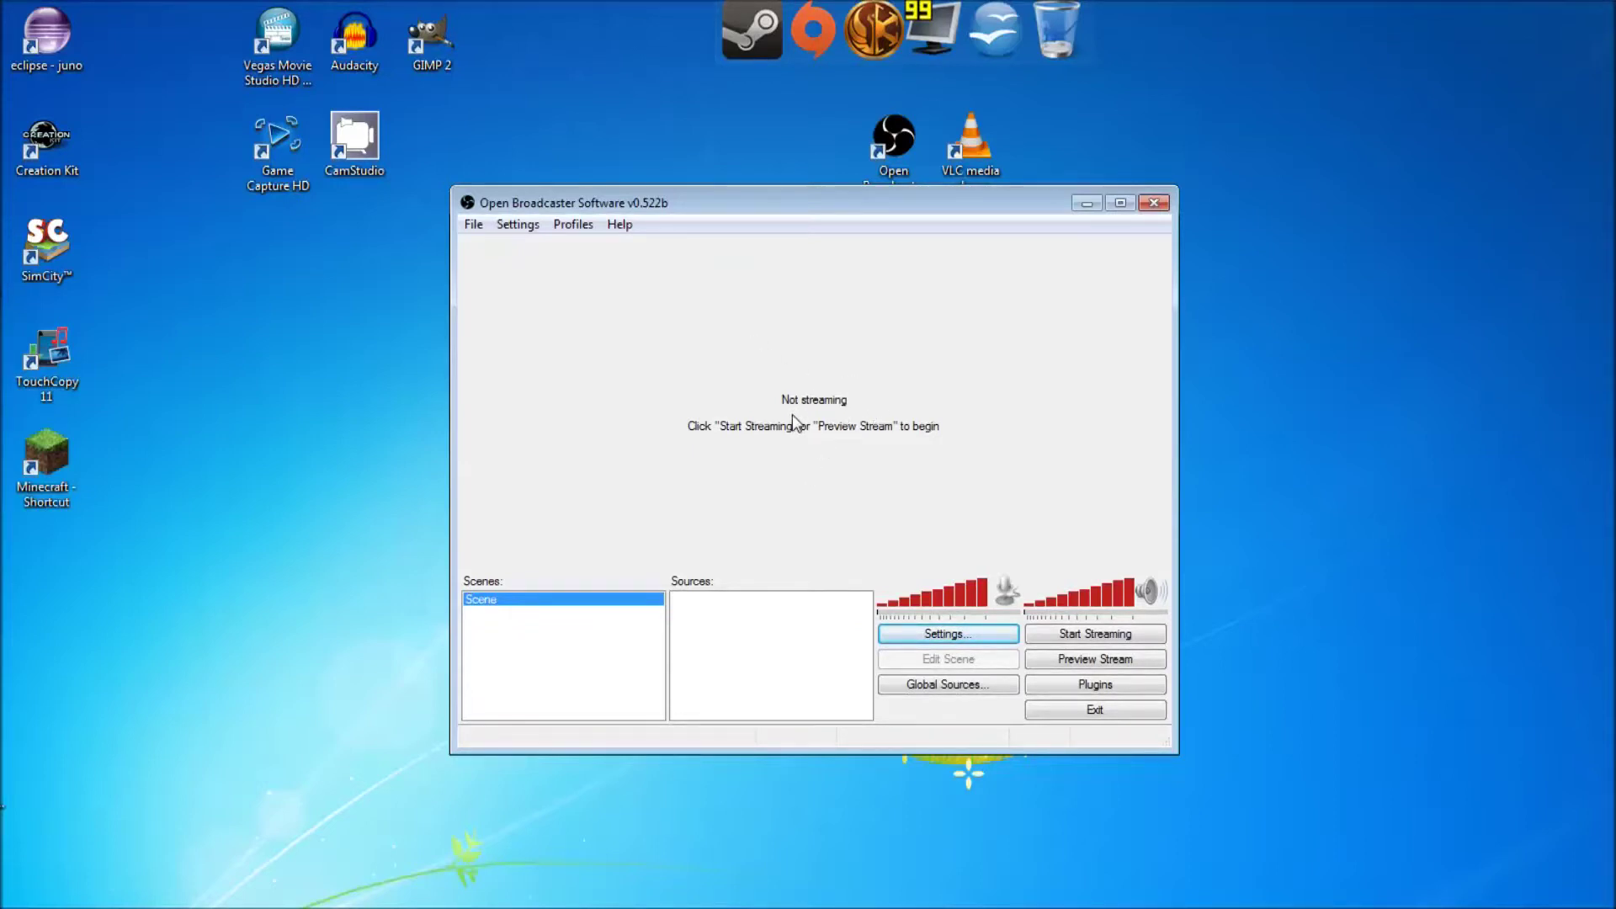
left_click_drag(702, 200, 749, 199)
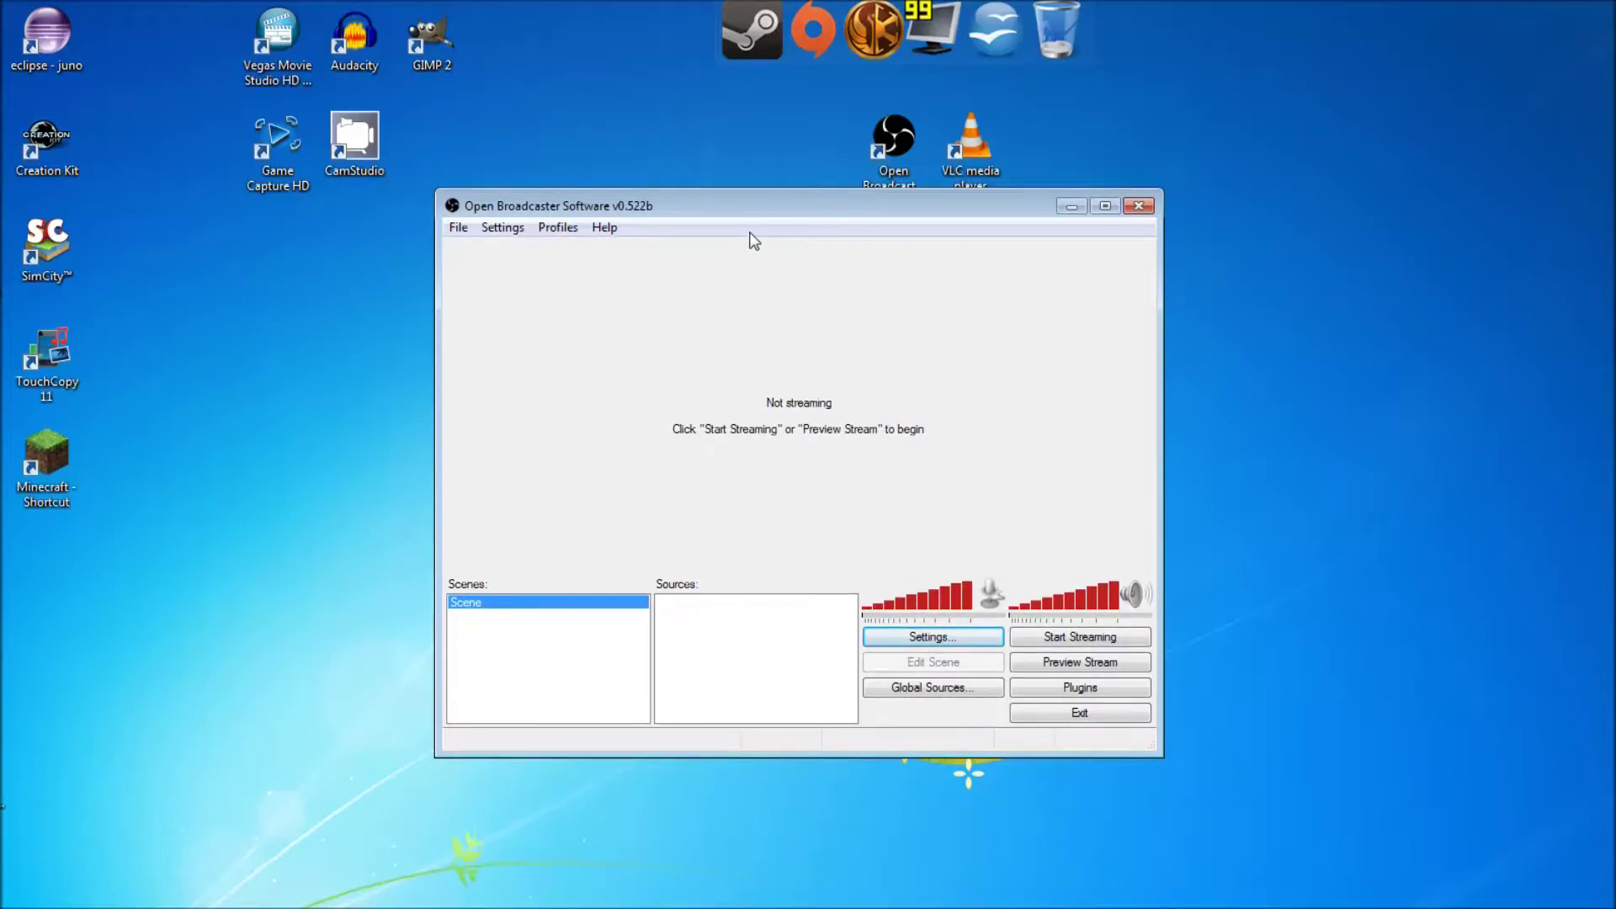
left_click_drag(728, 202, 749, 202)
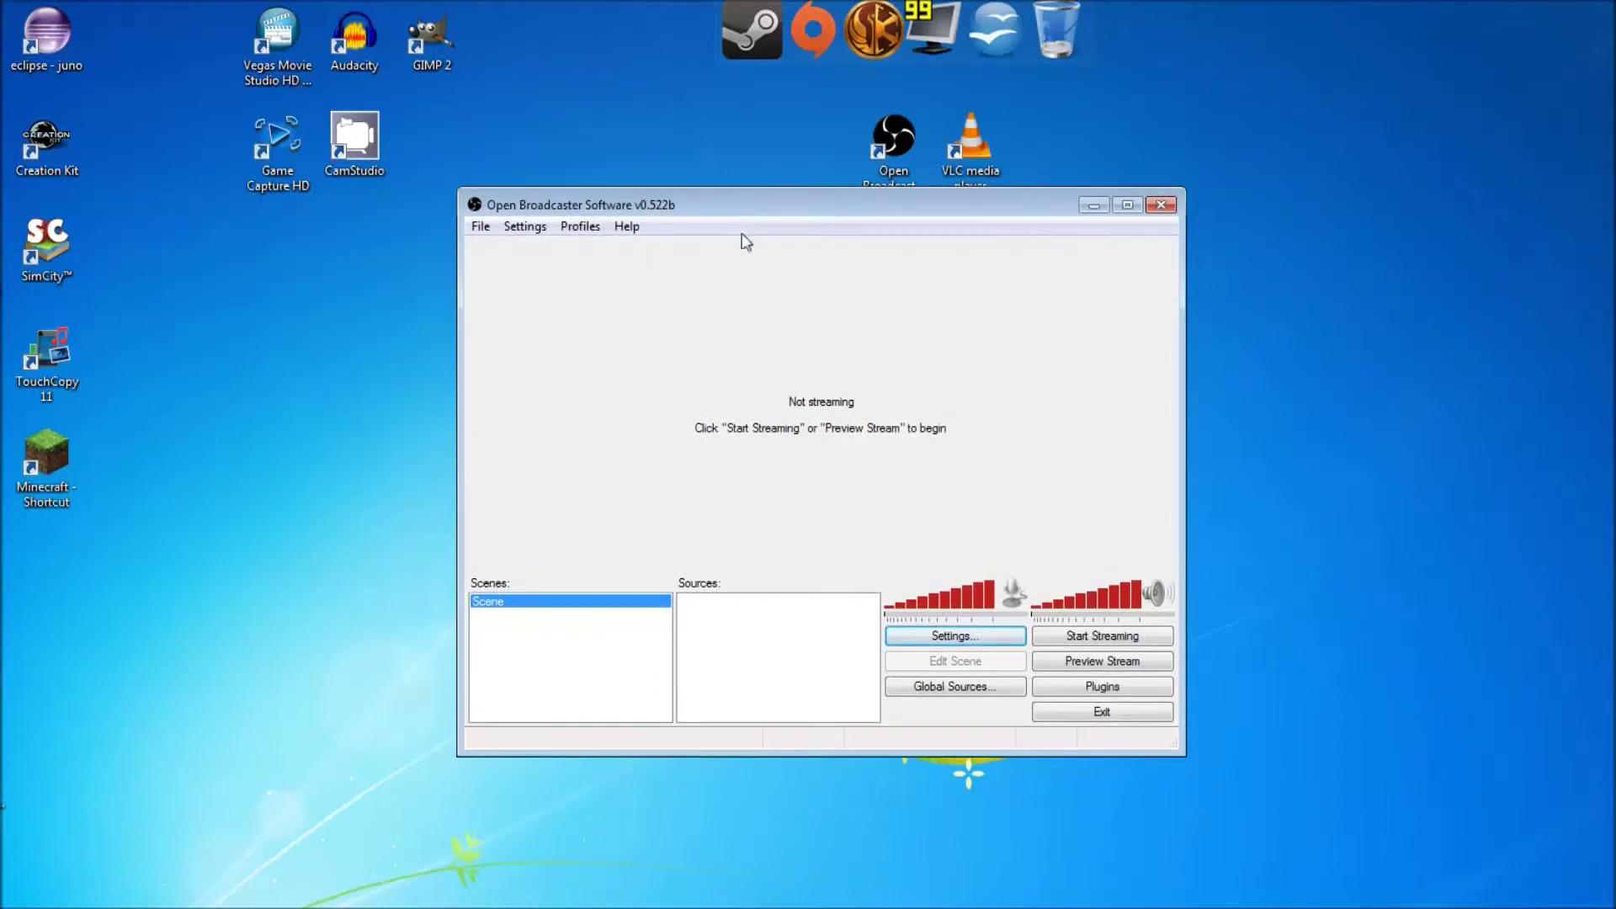
left_click(580, 226)
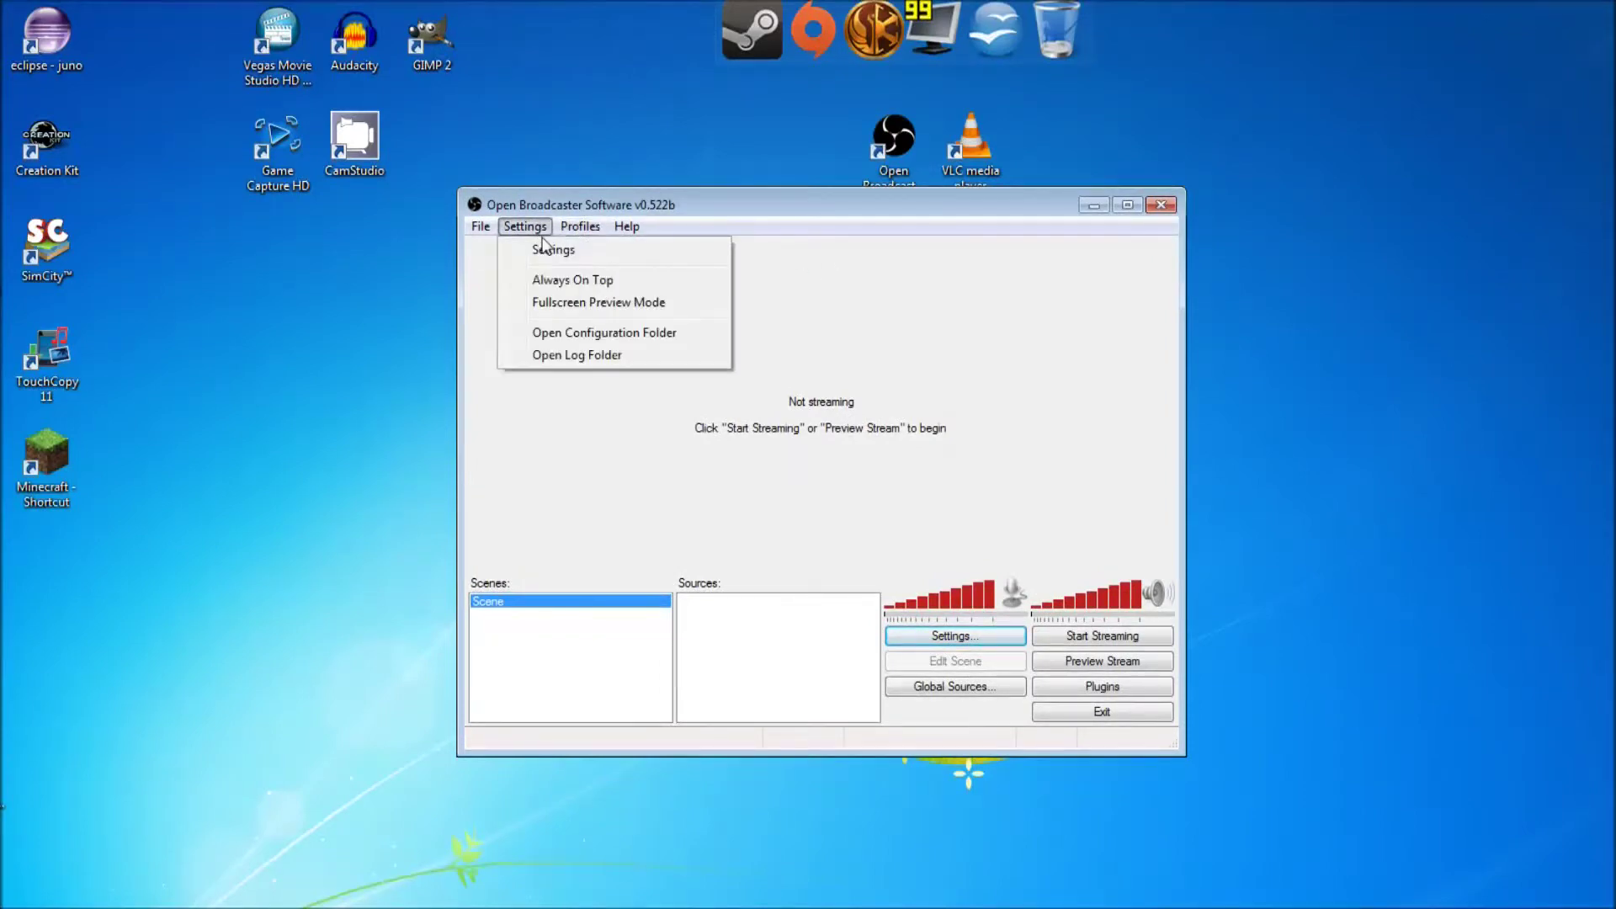
- Reopen Settings at Broadcast Settings, select the masked stream key field, and move the dialog higher
left_click(547, 249)
left_click(535, 269)
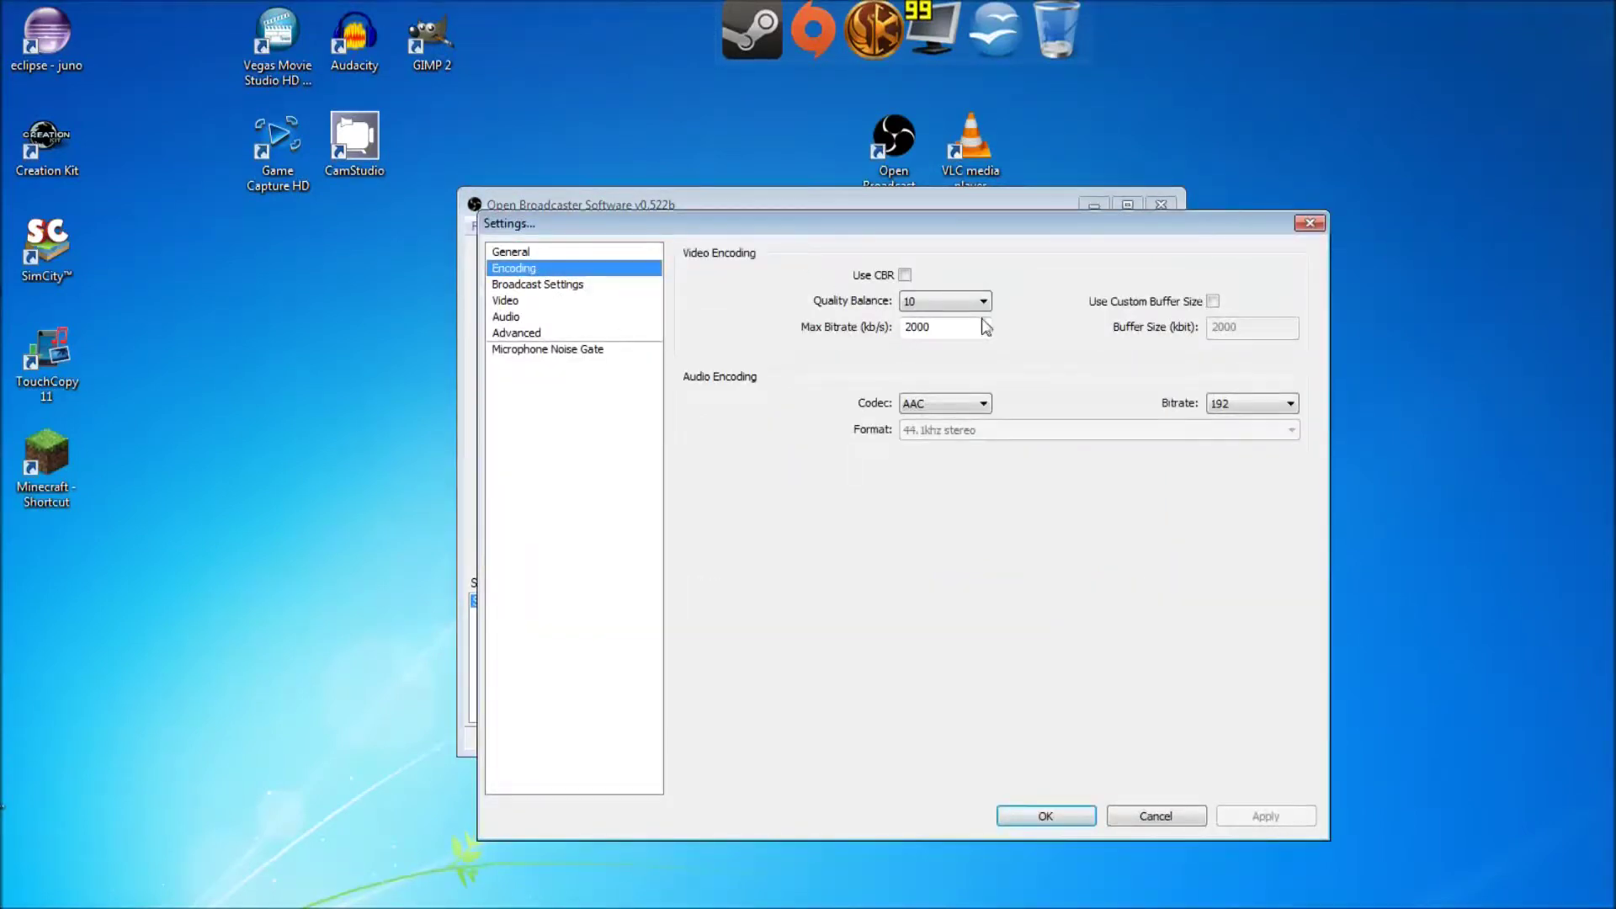
left_click(600, 287)
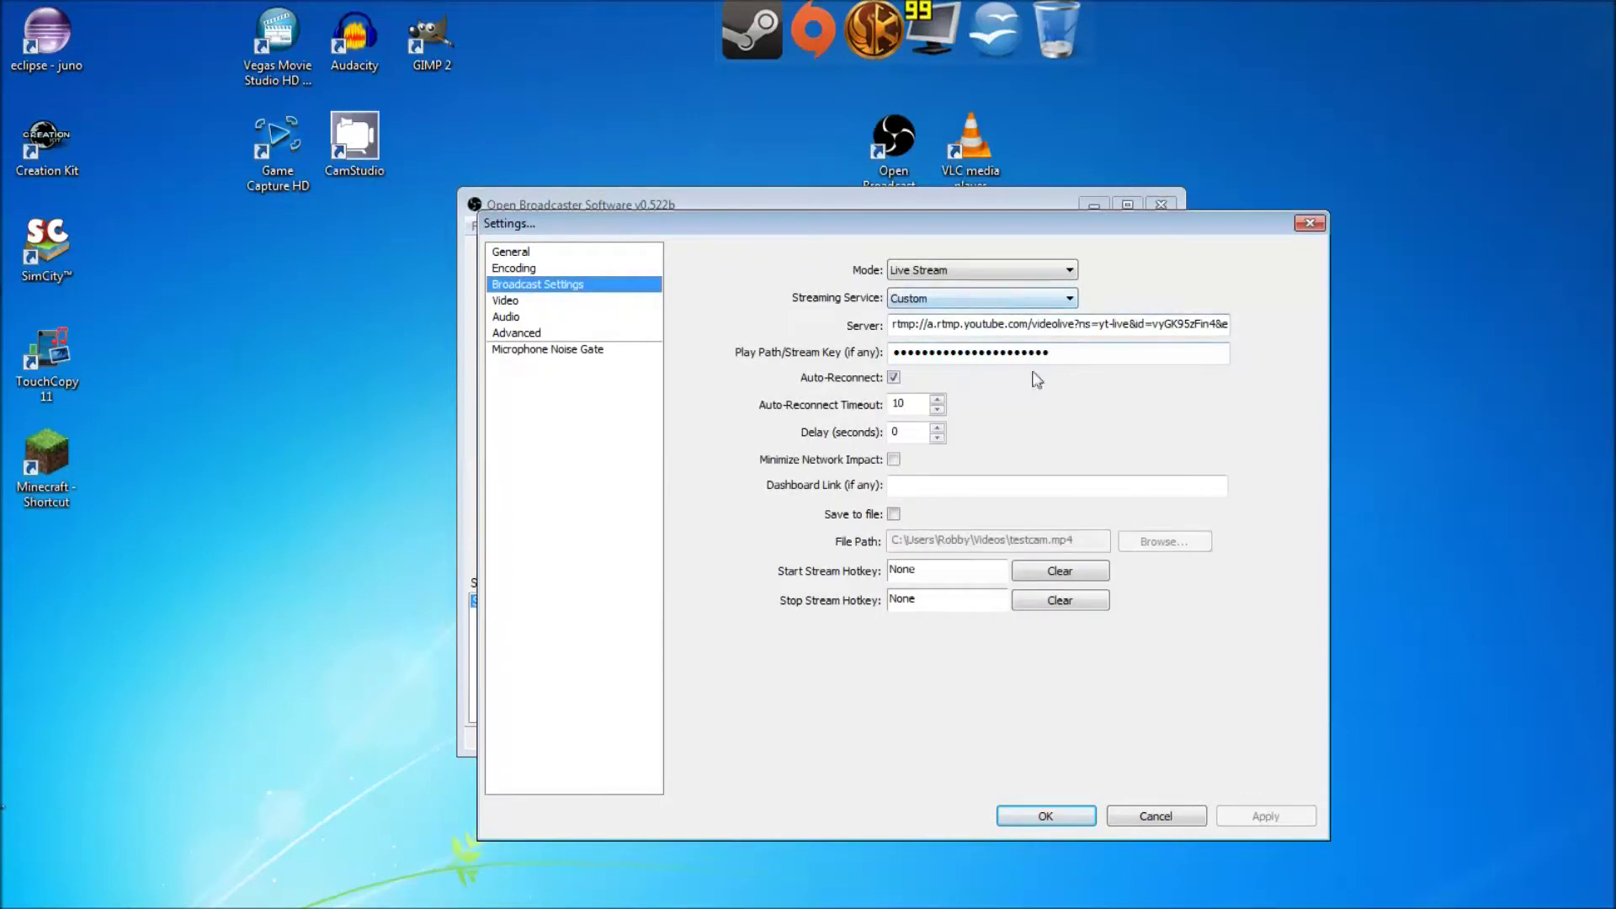
left_click(1075, 357)
left_click_drag(865, 225, 864, 216)
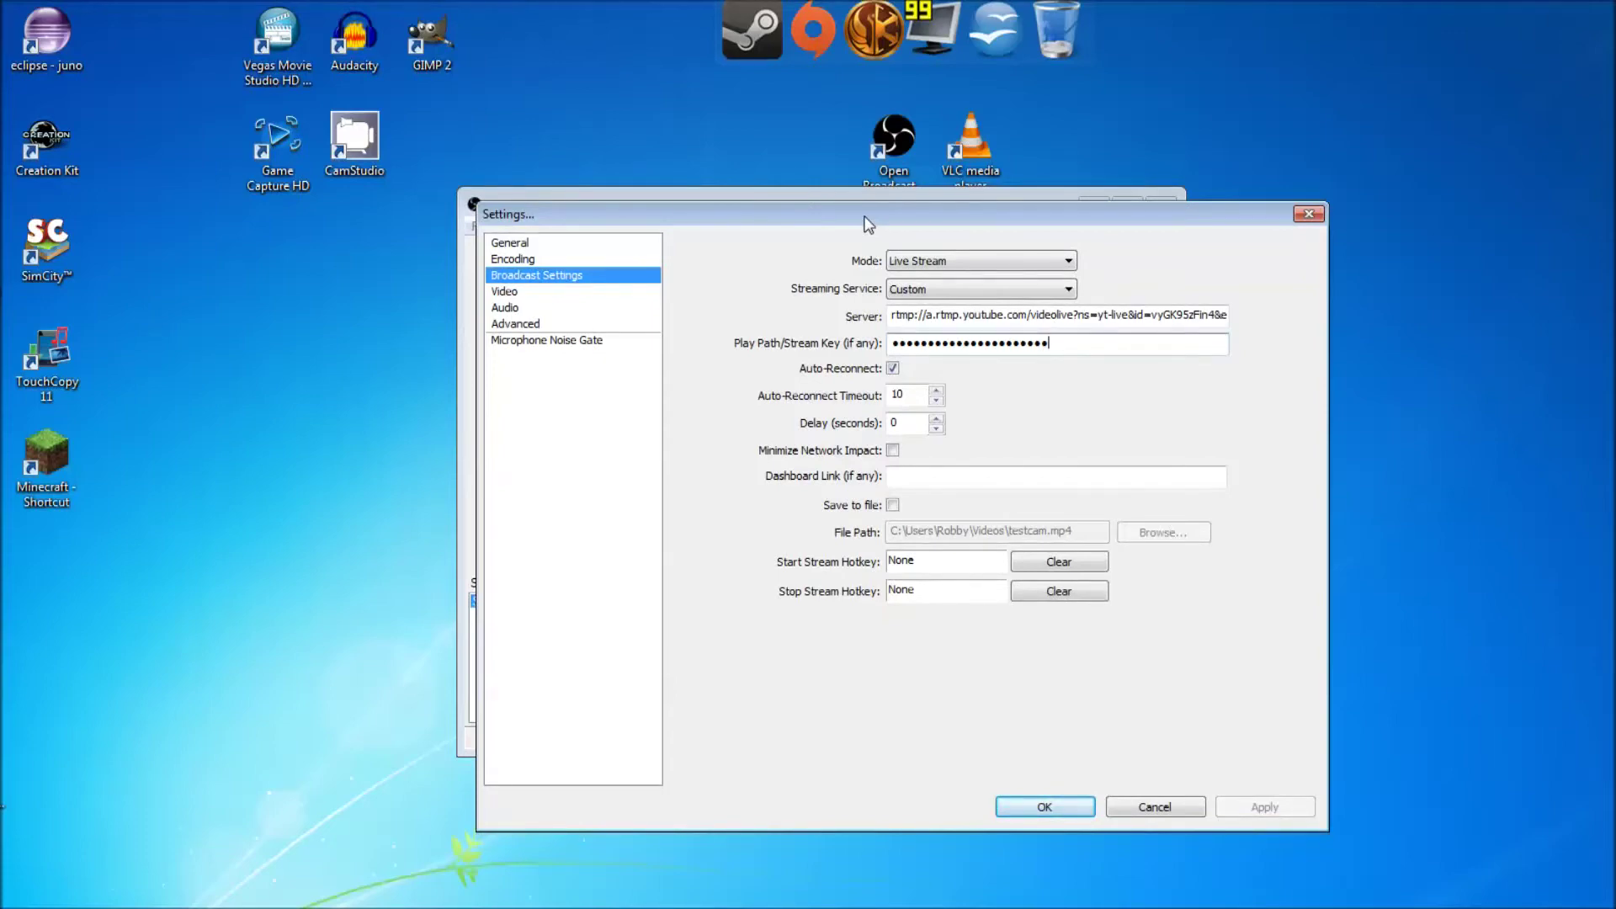
left_click_drag(865, 217, 866, 184)
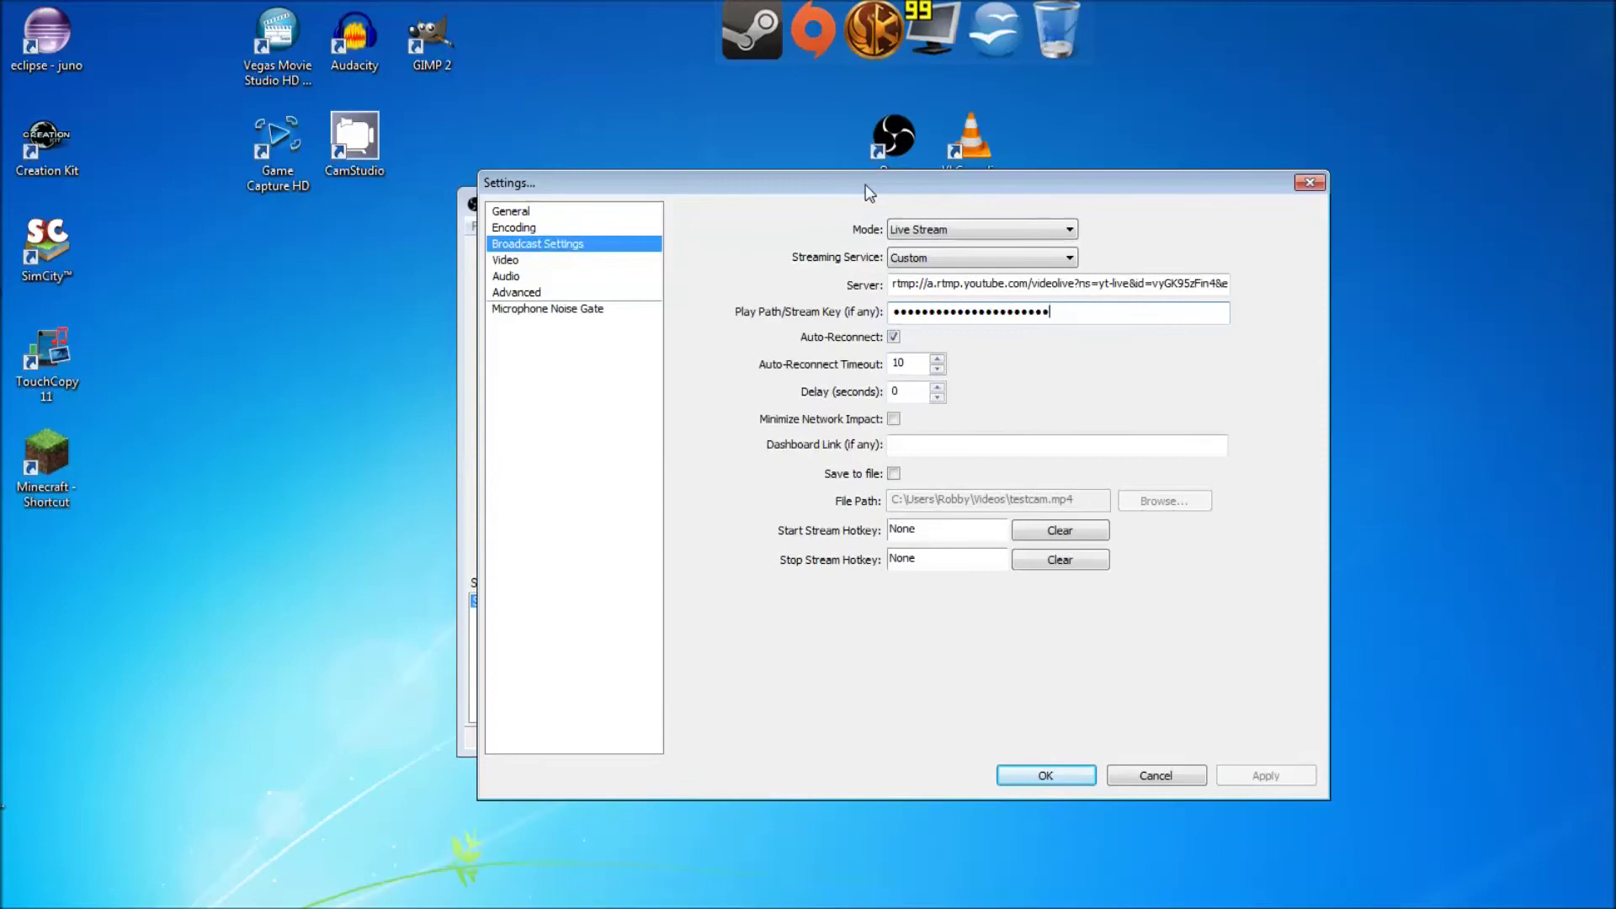
left_click_drag(865, 185, 799, 249)
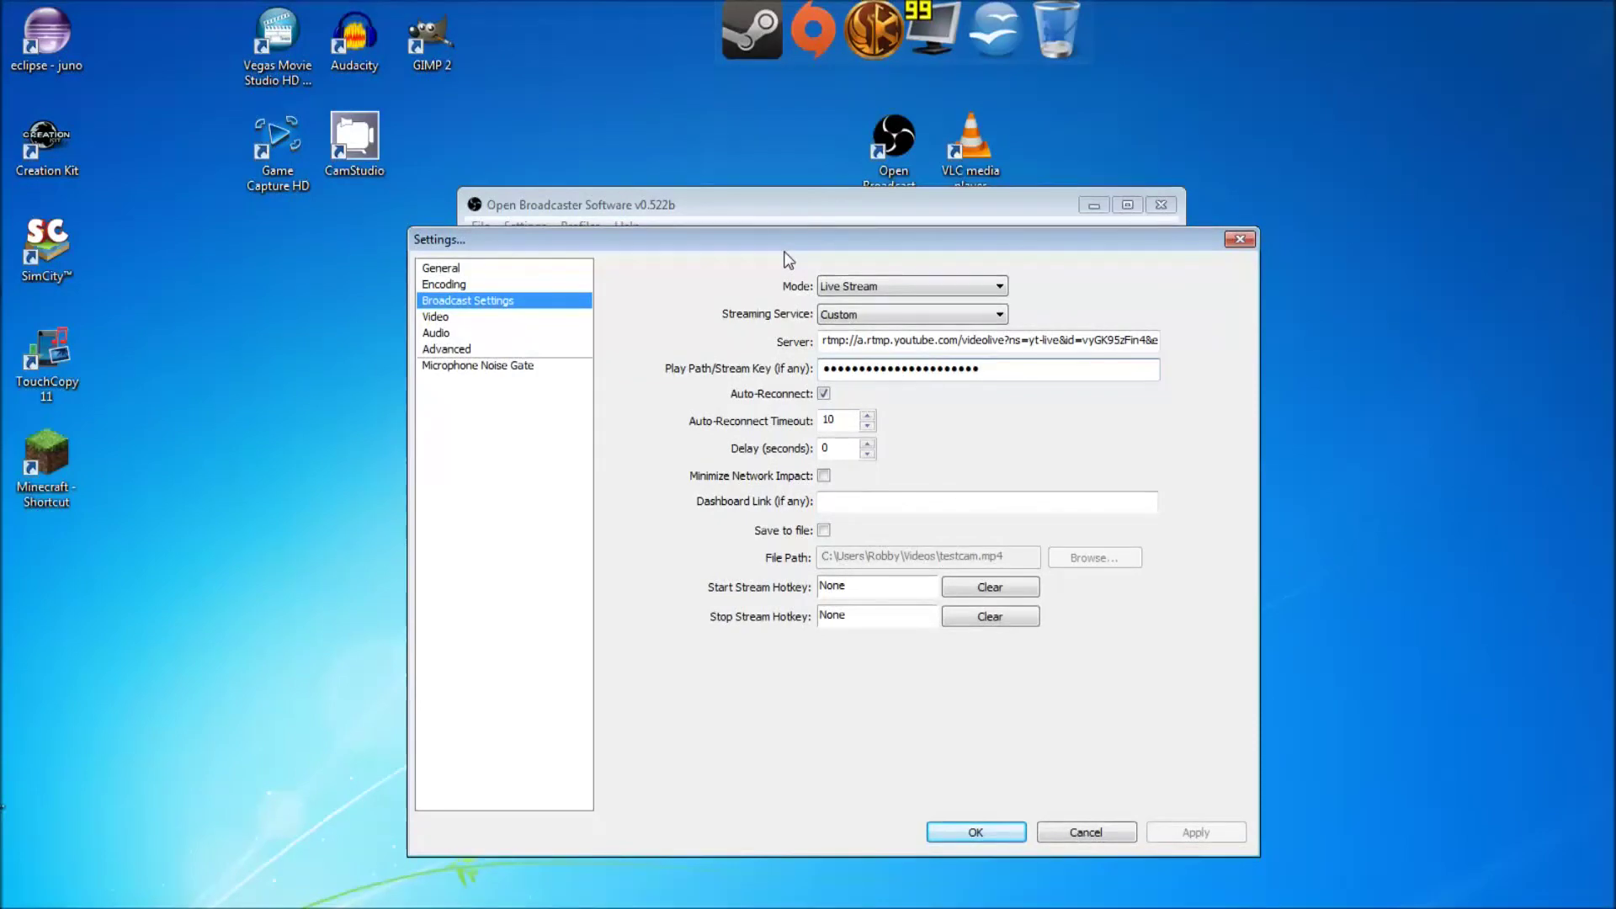